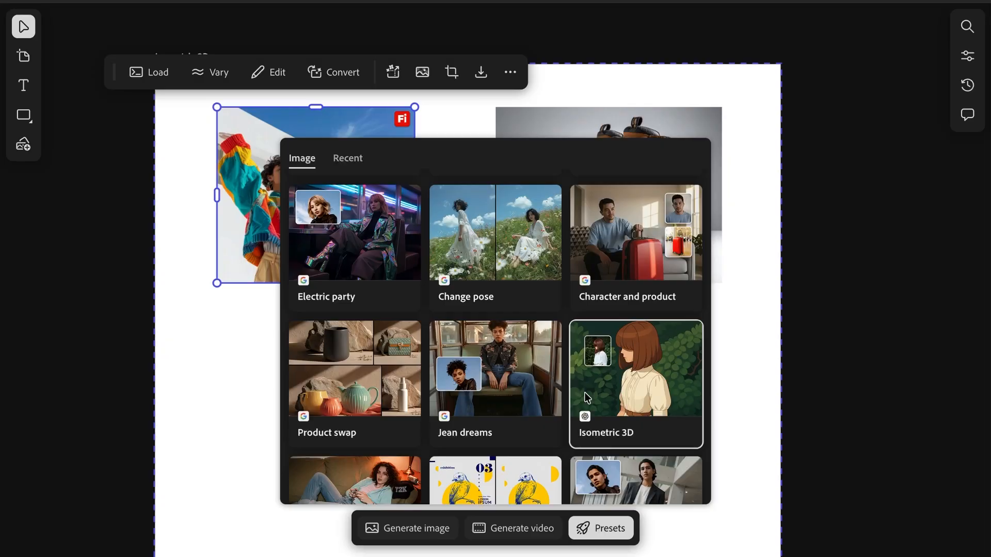
# - Choose the Isometric 3D preset and set the photo of the person in the colourful sweater as its source image
pyautogui.click(584, 392)
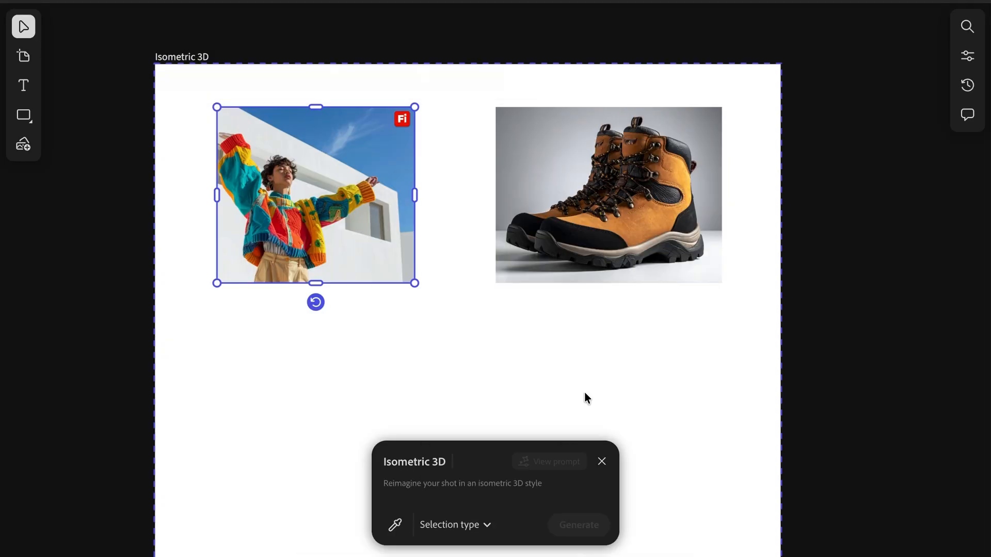
pyautogui.click(440, 459)
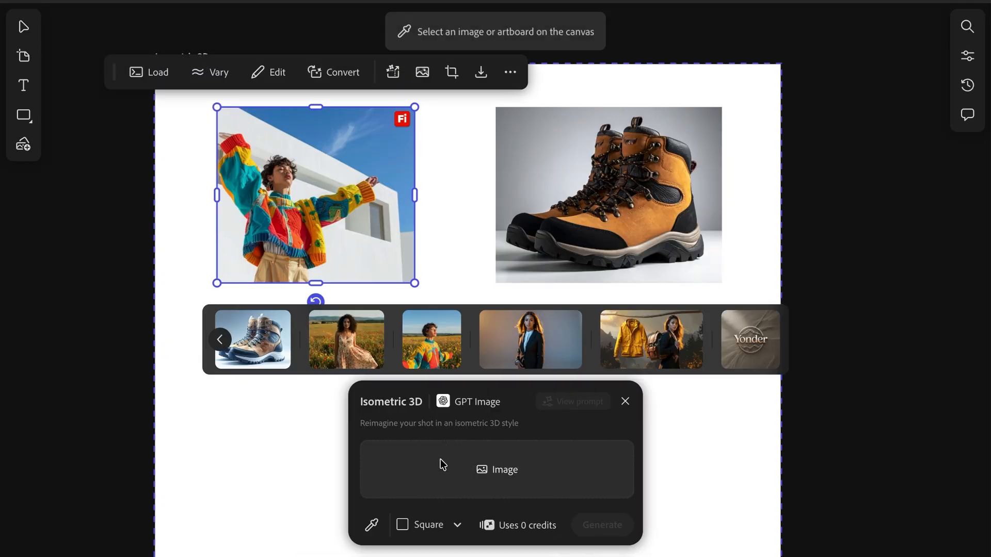
pyautogui.click(367, 168)
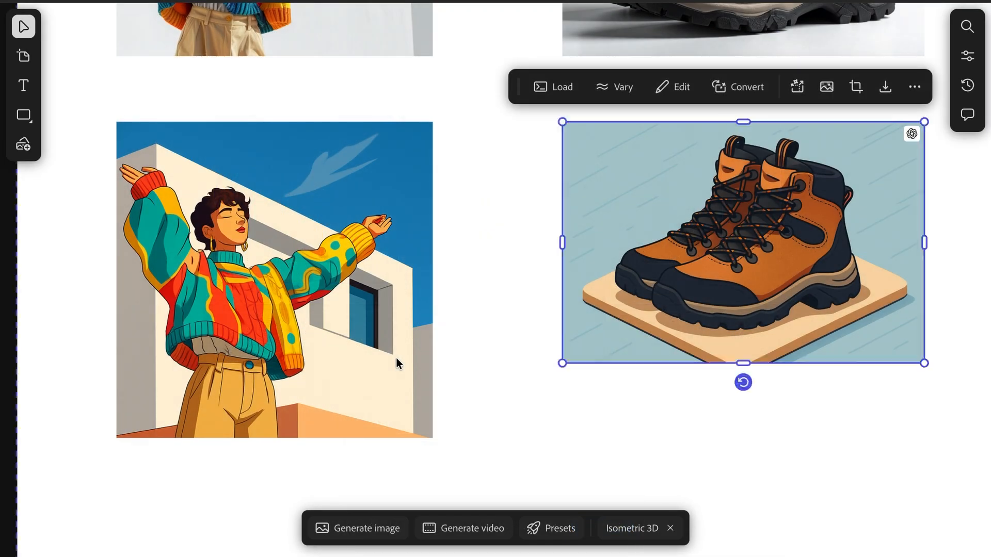
pyautogui.scroll(3, 395, 358)
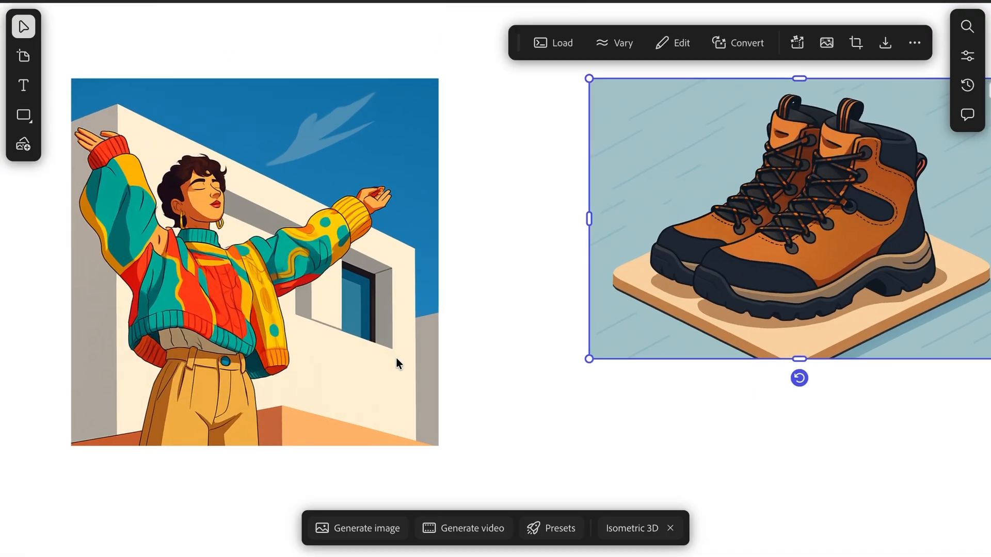
pyautogui.scroll(7, 395, 358)
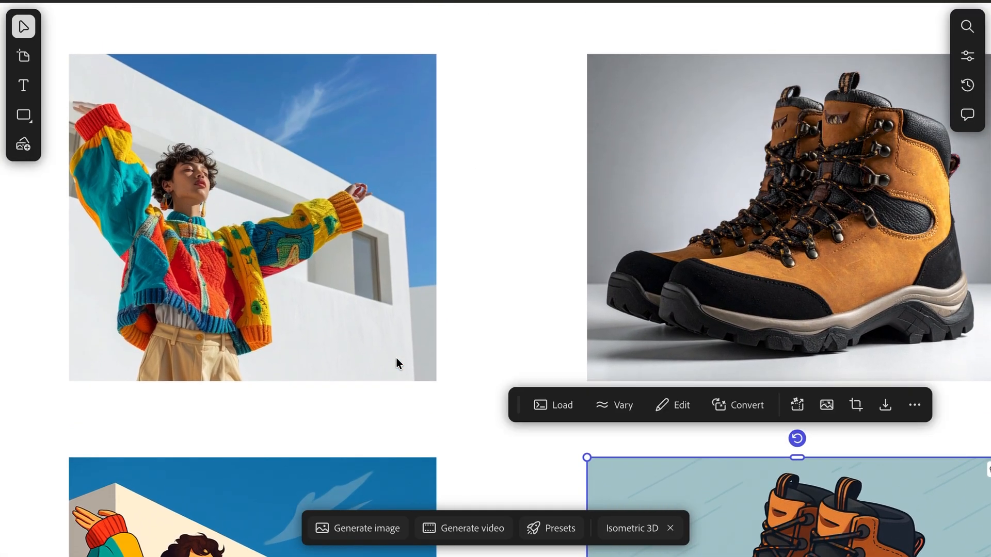
pyautogui.scroll(-6, 396, 363)
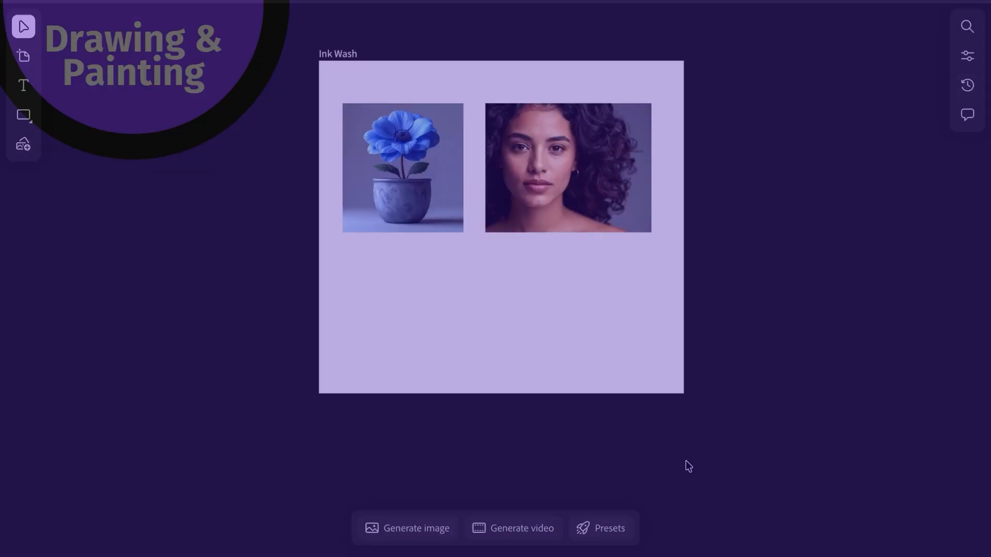
# - Open the image presets for the Ink Wash artboard and browse toward the Ink wash style
pyautogui.click(600, 528)
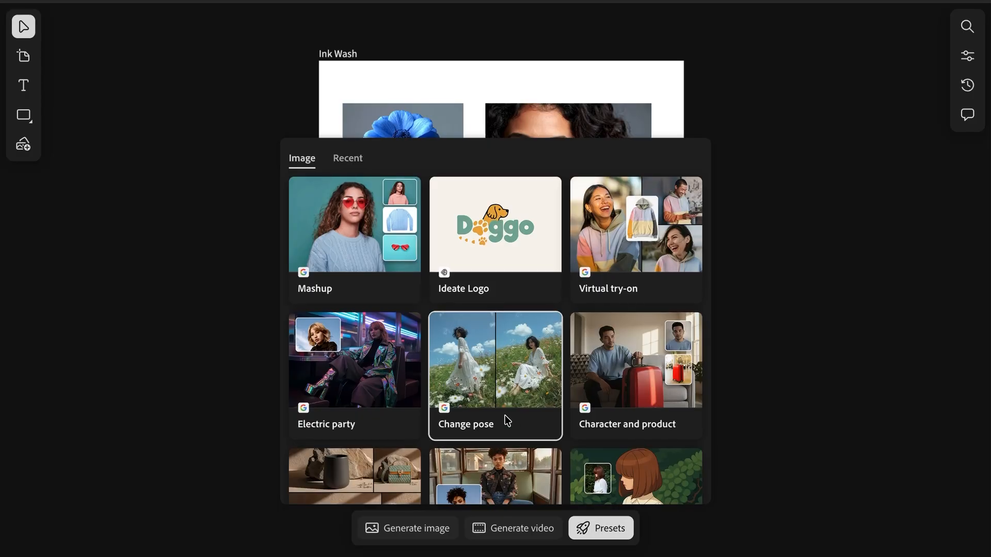
pyautogui.scroll(-8, 507, 420)
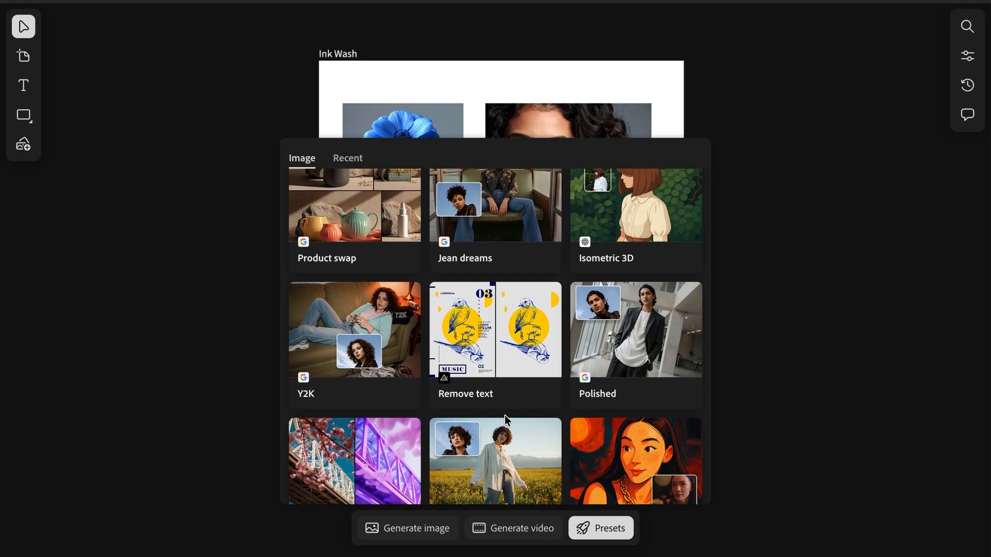
pyautogui.scroll(-1, 507, 421)
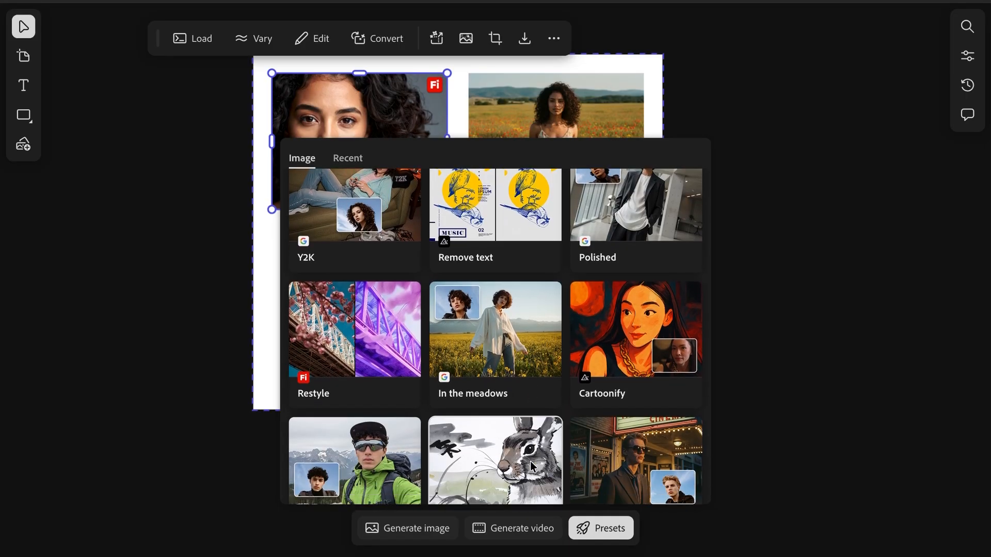
# - Find and choose the Impasto painting preset for the selected close-up portrait of the woman
pyautogui.scroll(-5, 532, 467)
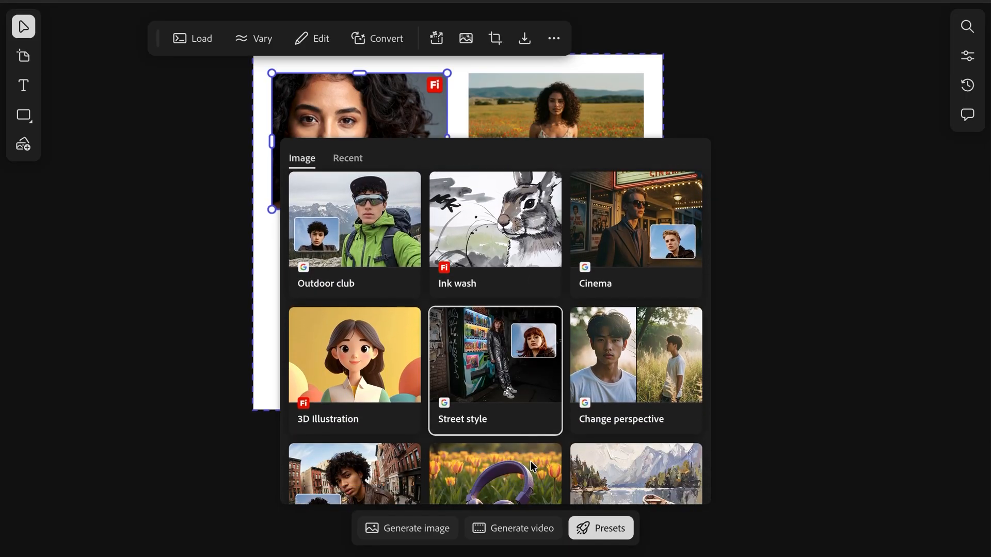
pyautogui.scroll(-3, 532, 467)
pyautogui.click(623, 324)
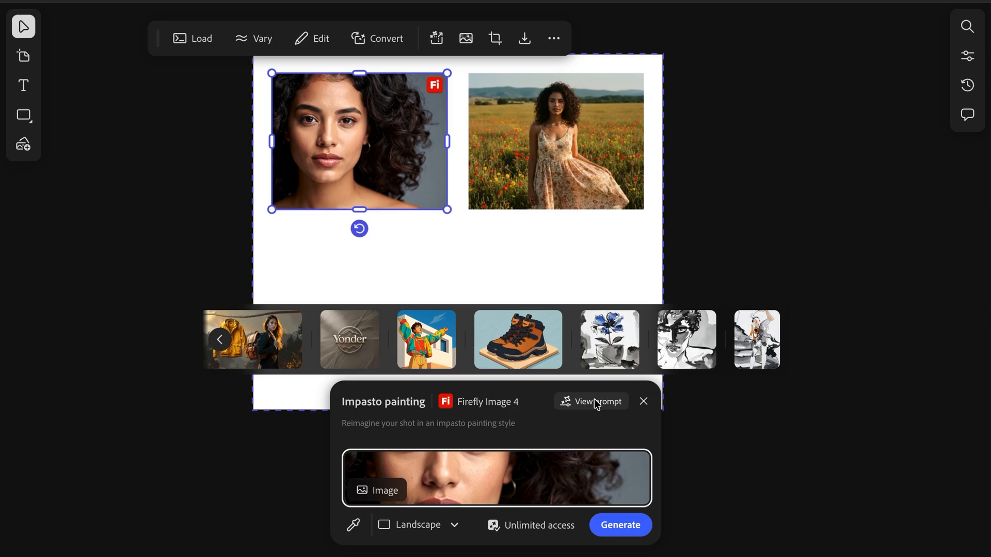
# - Open the full prompt of the Impasto painting preset and set its model to Firefly Image 4 Ultra
pyautogui.click(593, 402)
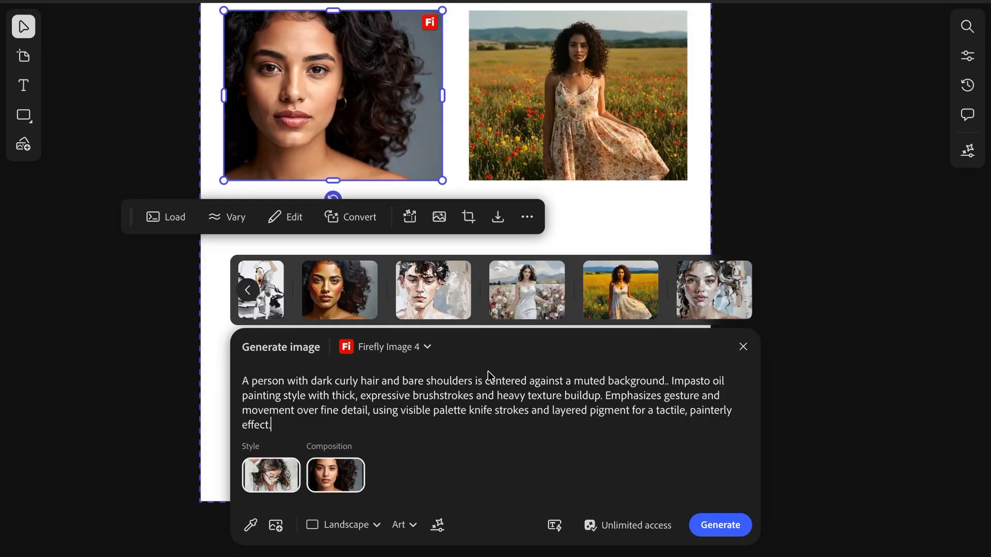
pyautogui.click(421, 349)
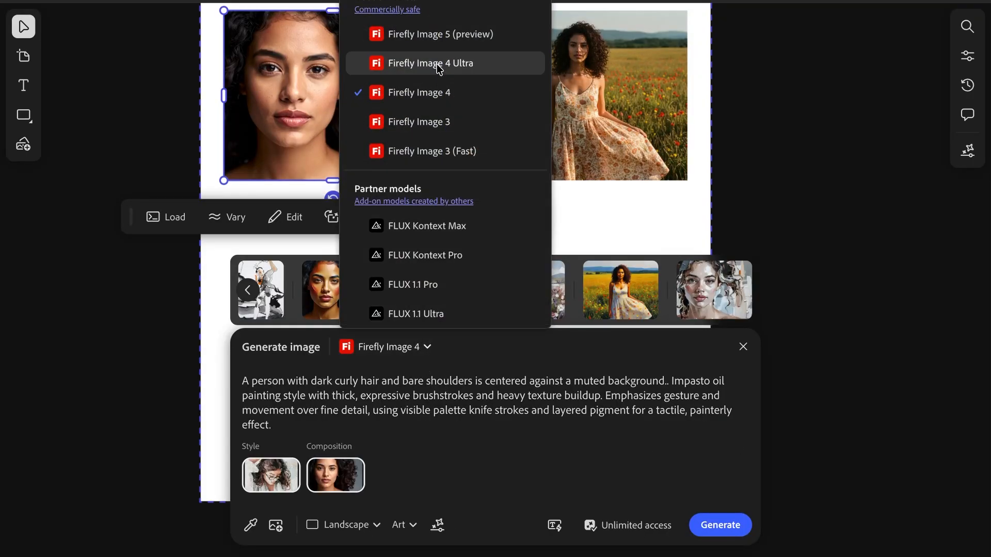
pyautogui.click(437, 64)
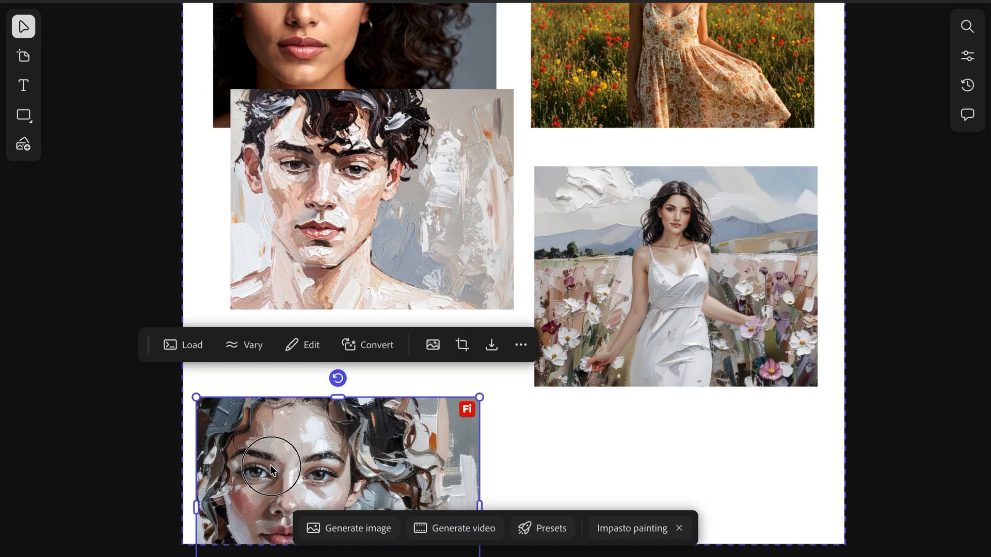
# - Move the newly generated impasto portrait of the woman up so it overlaps the man's painting, and deselect it
pyautogui.moveTo(266, 472)
pyautogui.mouseDown()
pyautogui.moveTo(282, 321)
pyautogui.moveTo(282, 345)
pyautogui.mouseUp()
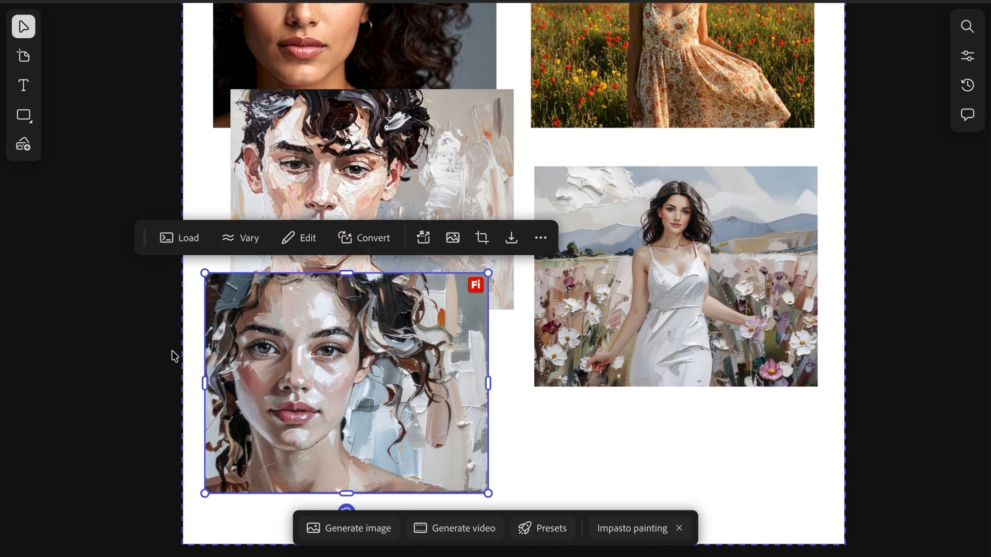
pyautogui.click(121, 381)
pyautogui.scroll(5, 121, 381)
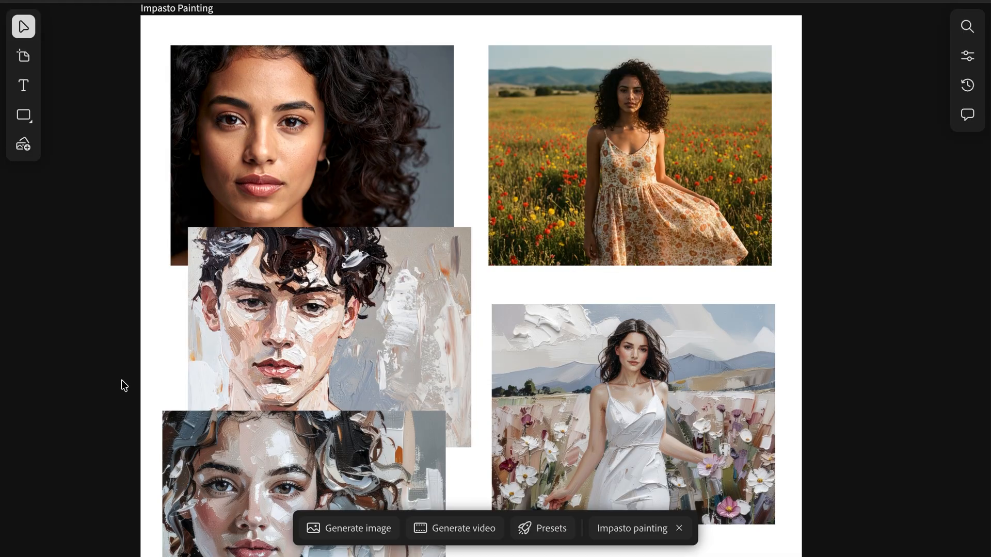
pyautogui.scroll(-3, 122, 382)
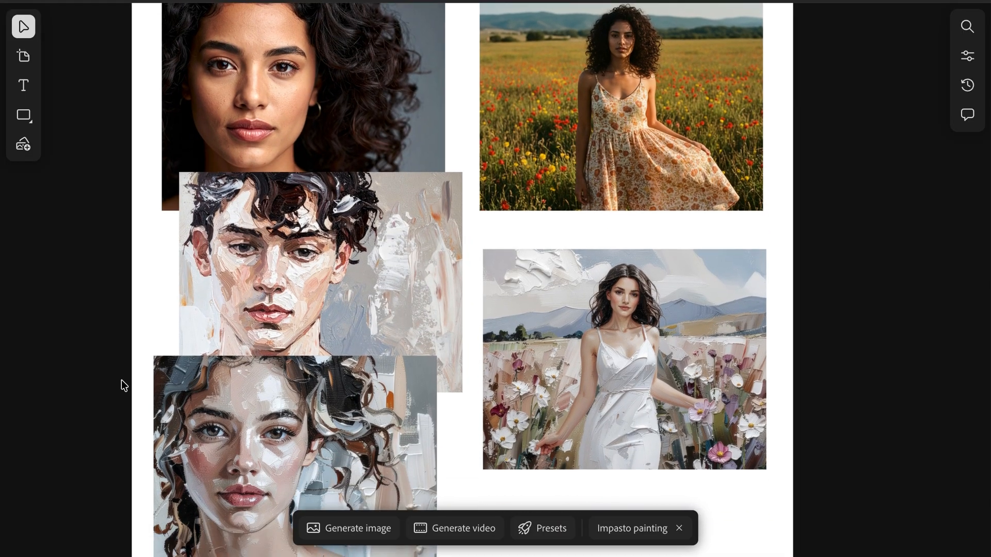
pyautogui.scroll(3, 121, 380)
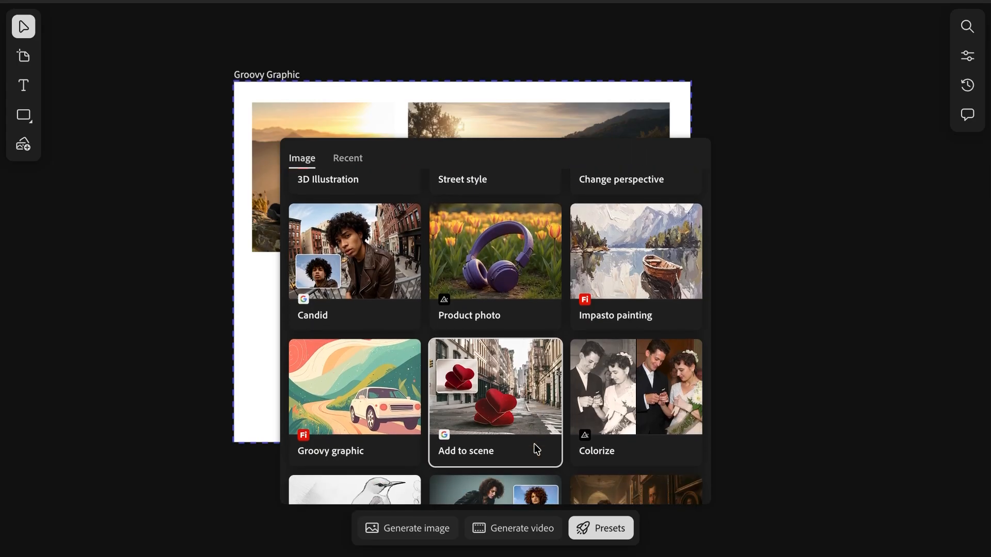
# - Restyle the van photo with the Groovy graphic preset, opening its full prompt to change the image model
pyautogui.click(388, 396)
pyautogui.click(458, 175)
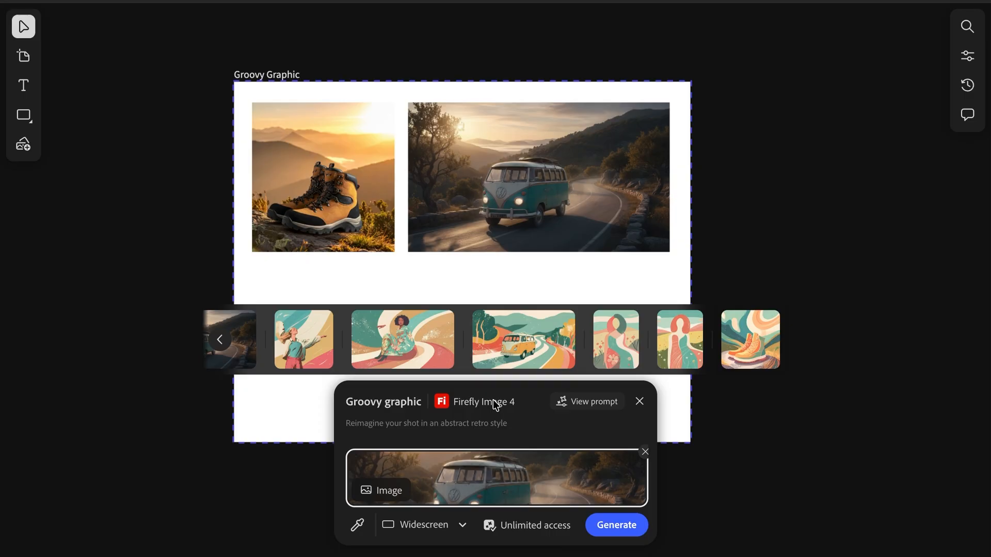
pyautogui.click(588, 401)
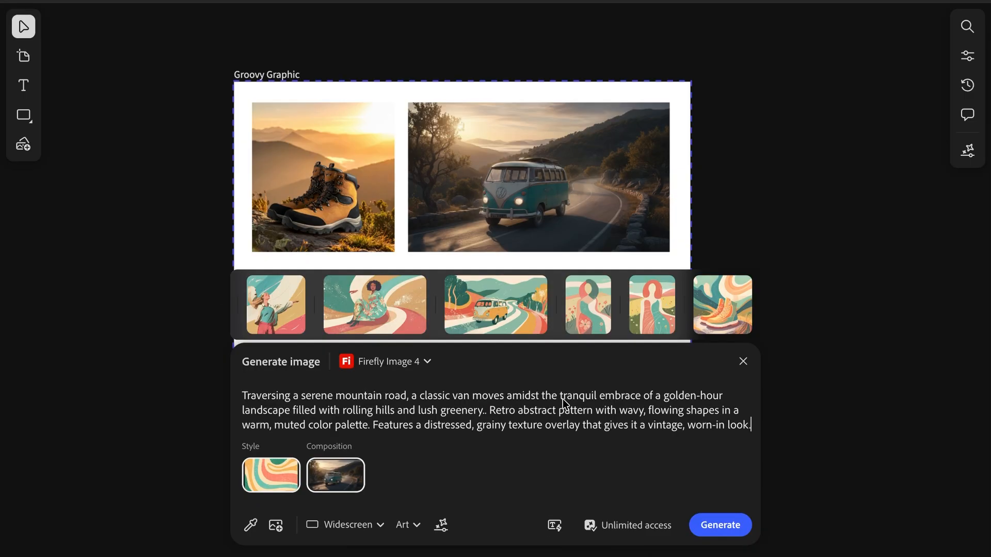
pyautogui.click(381, 362)
pyautogui.click(420, 64)
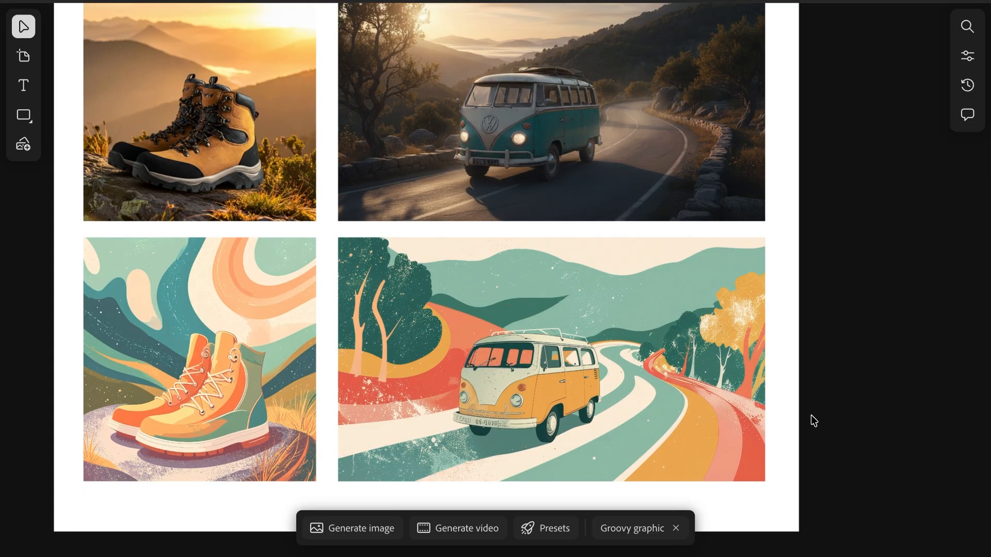
pyautogui.hscroll(-2, 811, 416)
pyautogui.scroll(1, 812, 416)
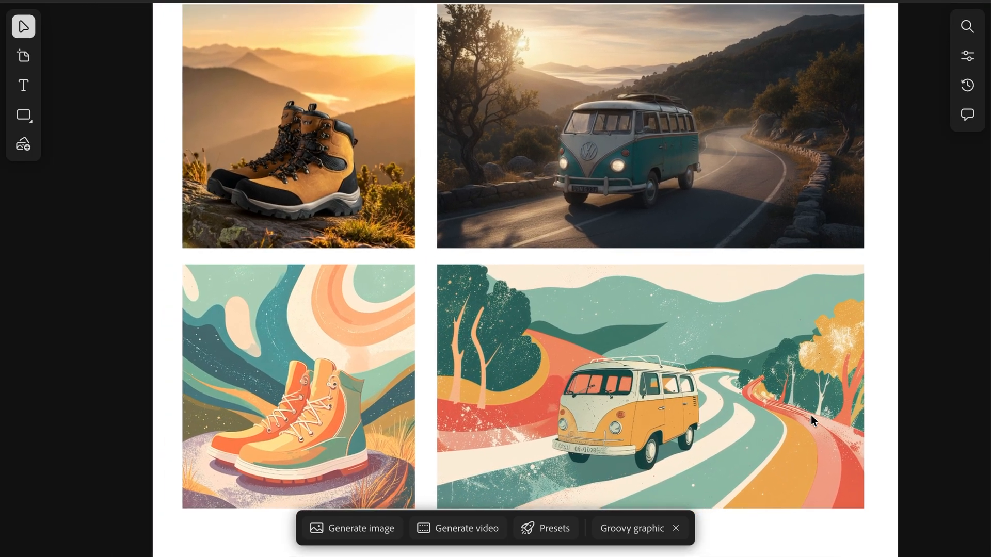
pyautogui.scroll(1, 811, 416)
pyautogui.scroll(-2, 810, 416)
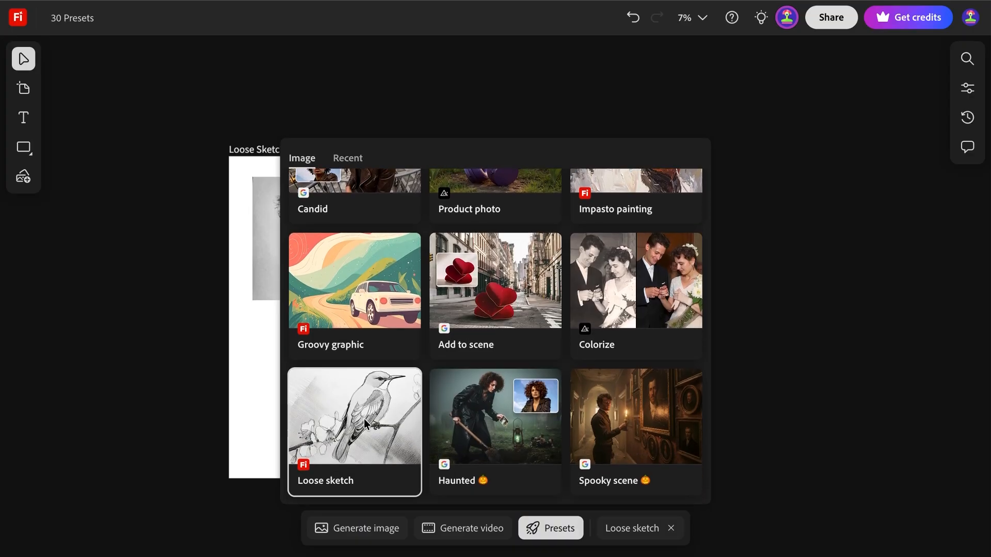
# - Choose the Loose sketch preset for the black-and-white portrait and set the model in its full prompt to Firefly Image 4 Ultra
pyautogui.click(366, 424)
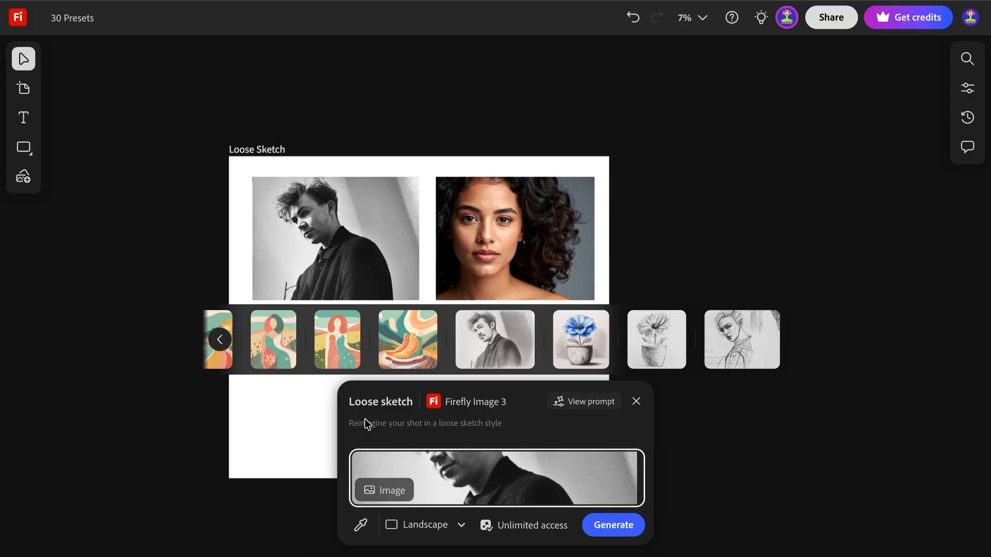
pyautogui.moveTo(410, 448)
pyautogui.click(578, 403)
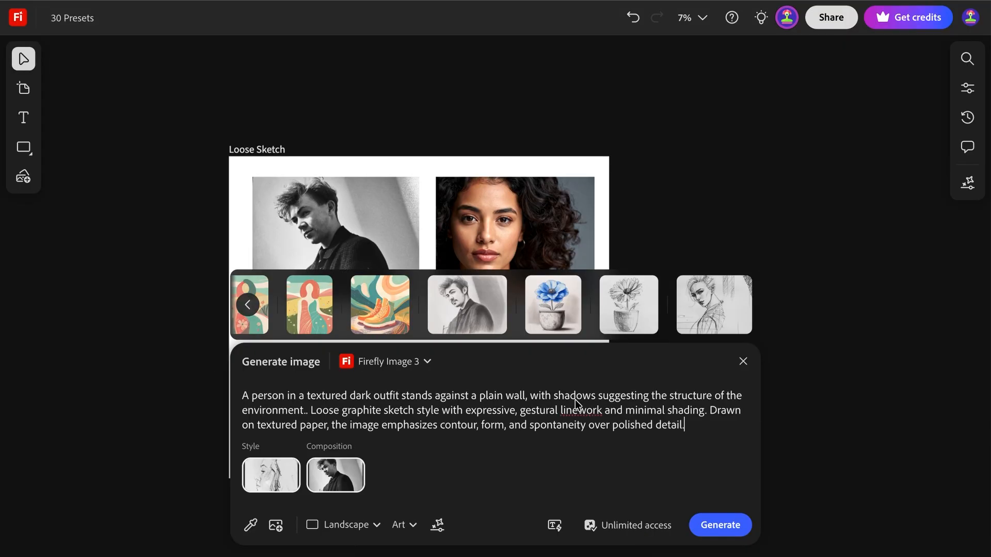
pyautogui.click(396, 363)
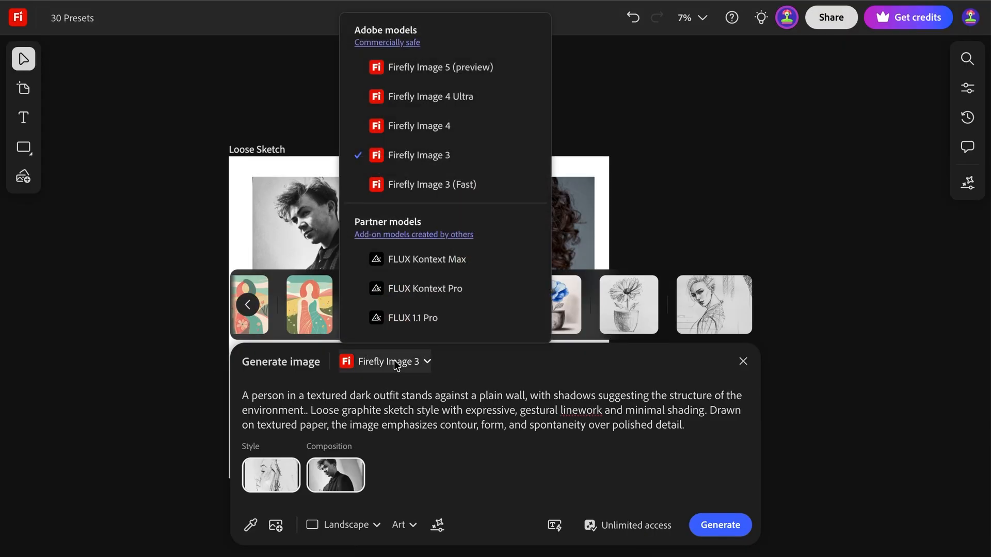
pyautogui.click(440, 96)
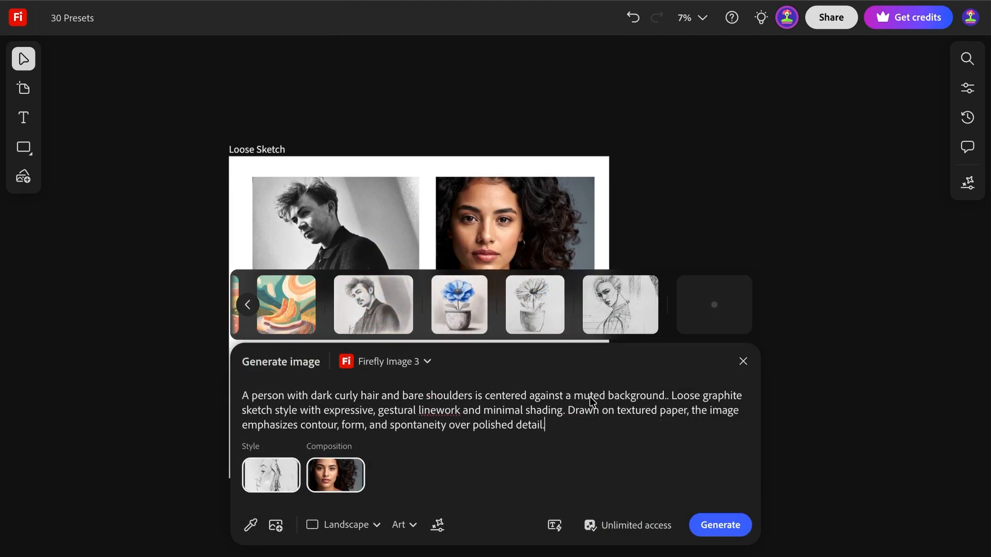
# - Generate the loose sketch of the curly-haired woman's portrait with the model set to Firefly Image 4 Ultra
pyautogui.click(396, 361)
pyautogui.scroll(-1, 447, 129)
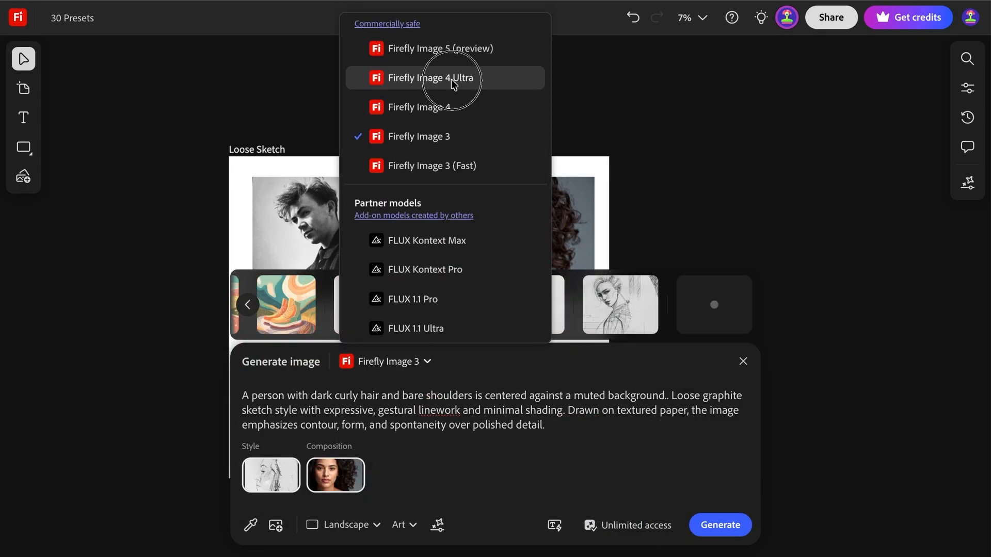
pyautogui.click(454, 83)
pyautogui.click(712, 524)
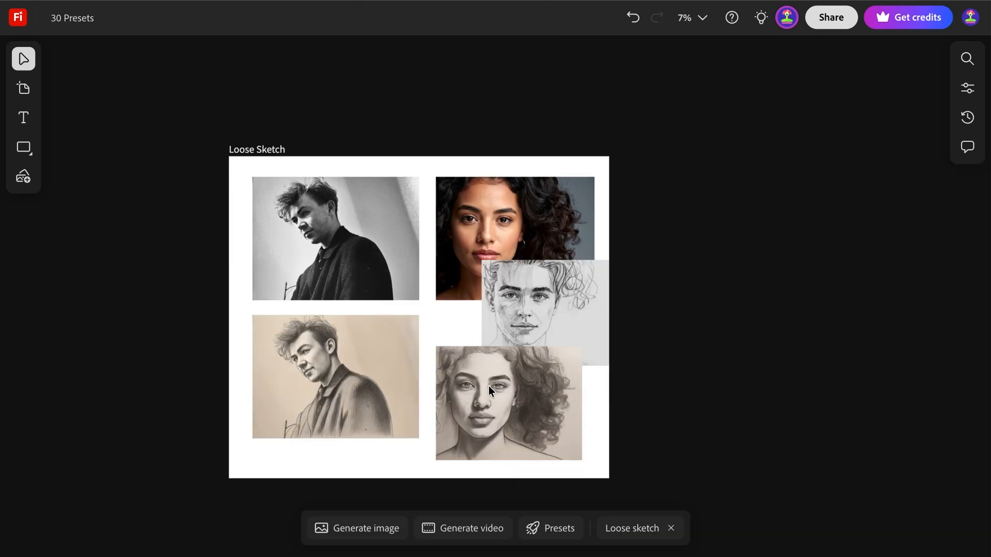
pyautogui.scroll(3, 488, 394)
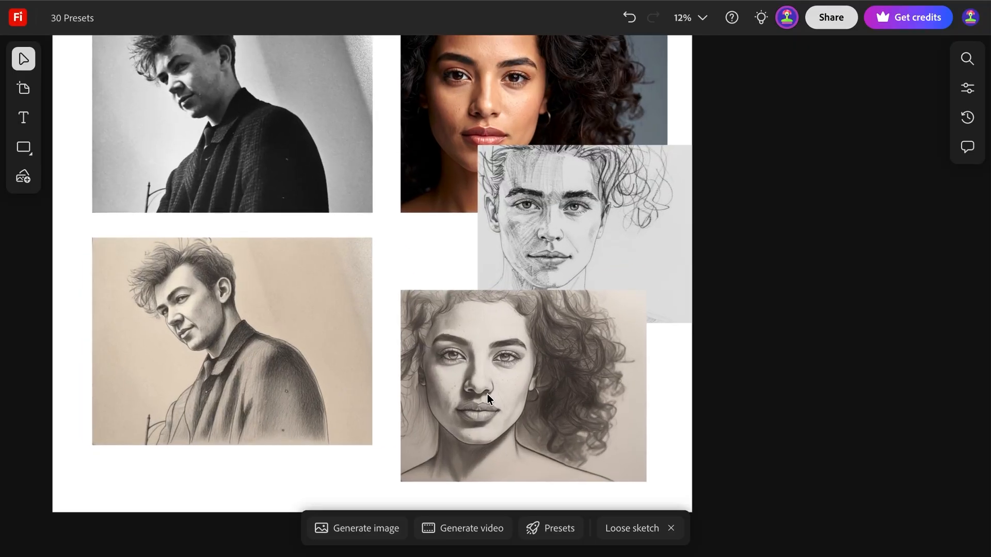
pyautogui.scroll(1, 487, 394)
pyautogui.scroll(2, 487, 394)
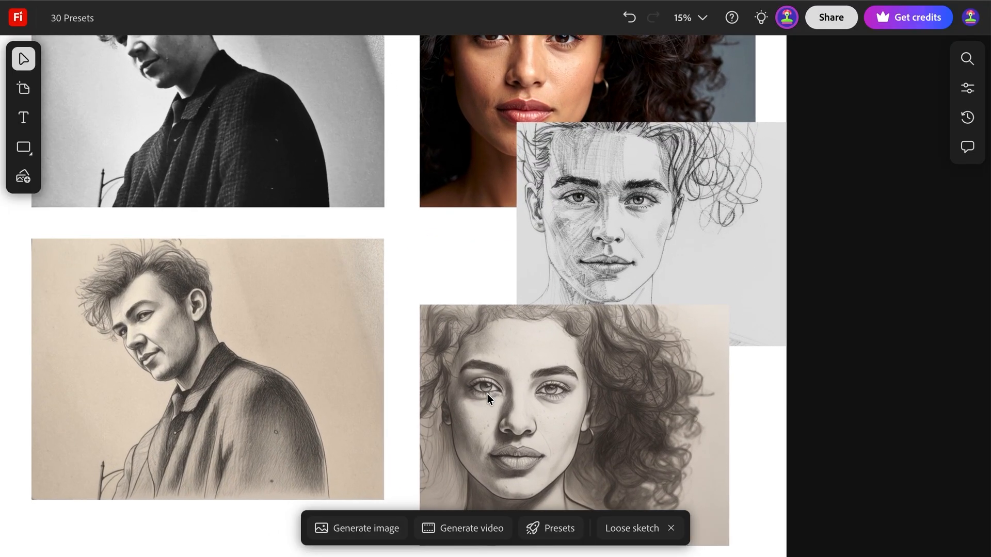
pyautogui.scroll(2, 795, 172)
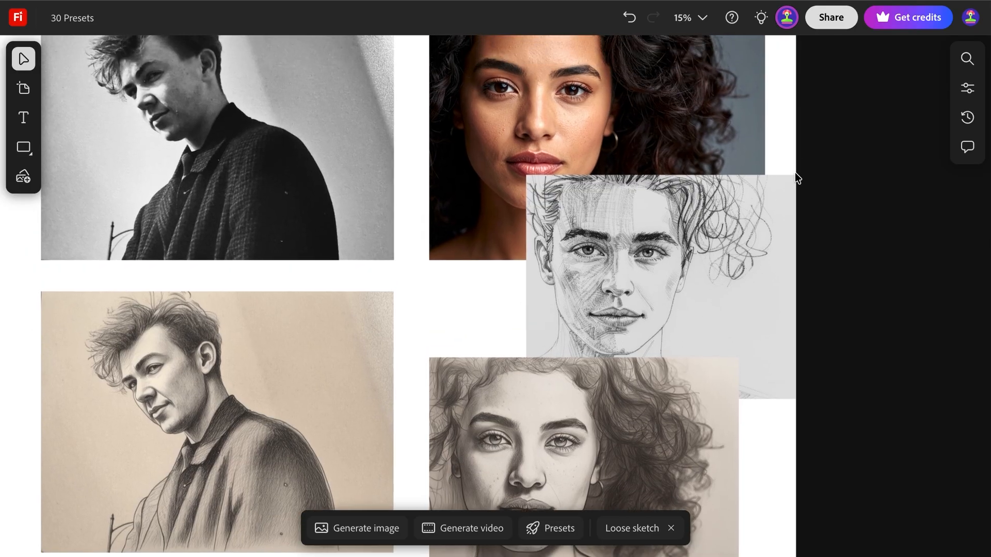
pyautogui.scroll(-1, 794, 173)
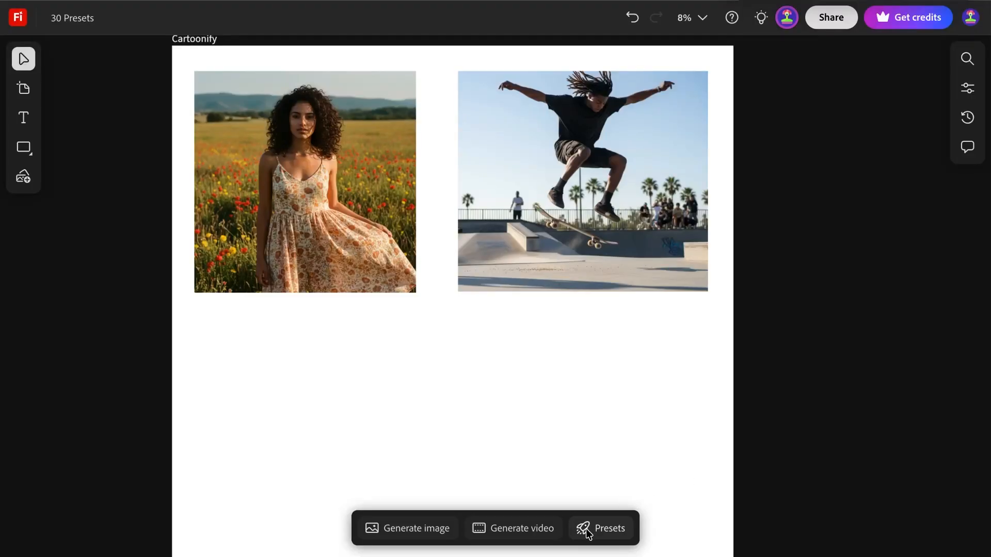
# - Restyle the photo of the woman in the flower field with the Cartoonify preset and deselect the results
pyautogui.click(588, 532)
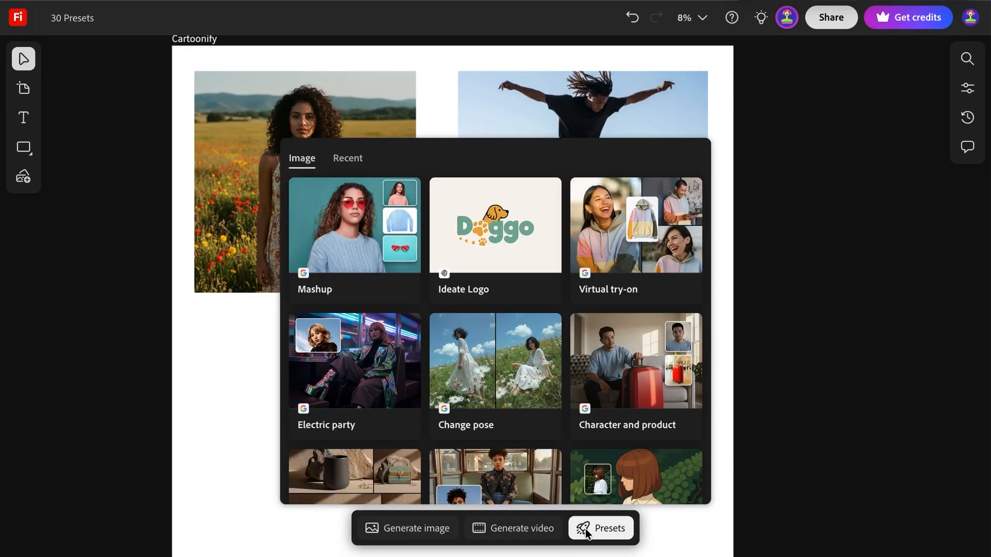
pyautogui.scroll(-5, 521, 422)
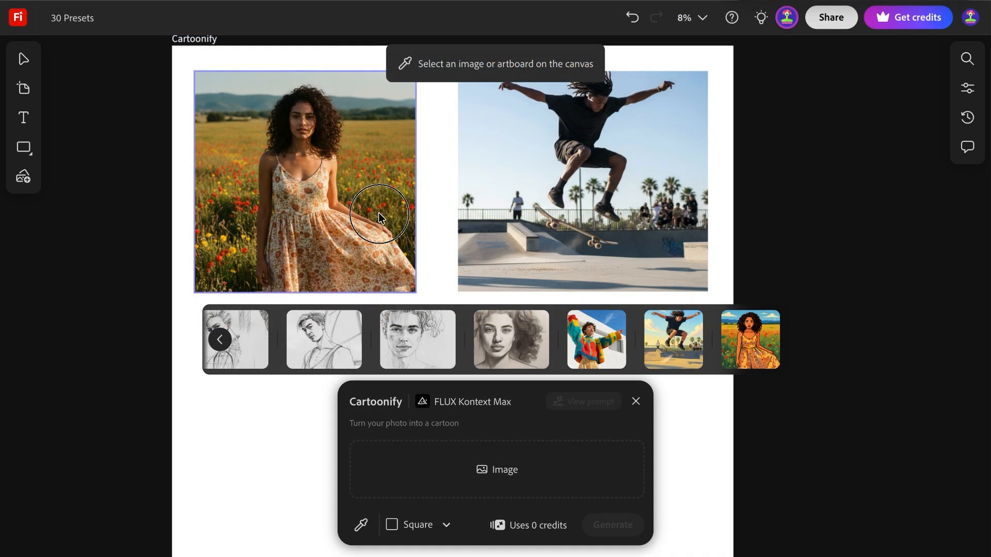
pyautogui.click(379, 213)
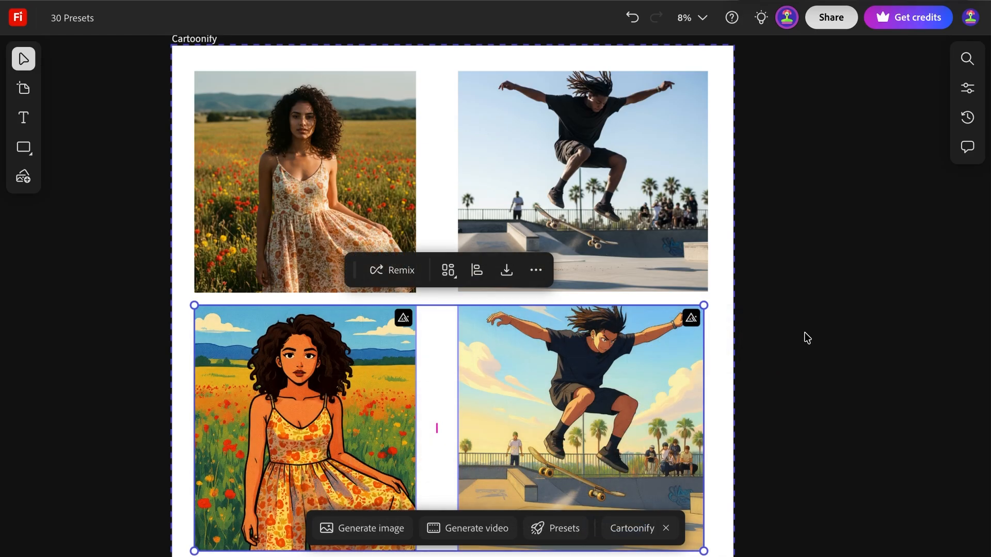
pyautogui.click(807, 338)
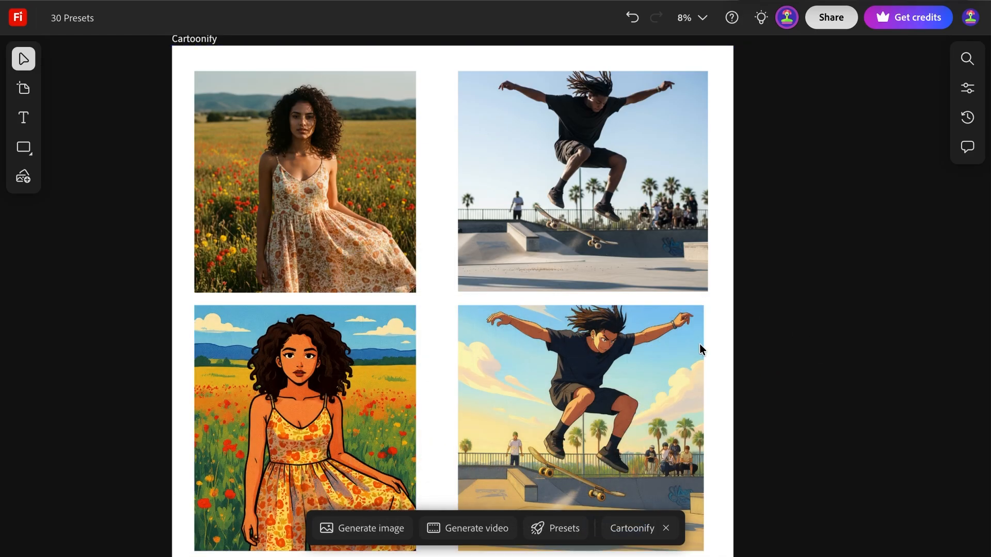
# - Compare the cartoon versions of the woman and the skateboarder with their original photos
pyautogui.scroll(3, 506, 395)
pyautogui.scroll(5, 506, 395)
pyautogui.hscroll(-4, 507, 395)
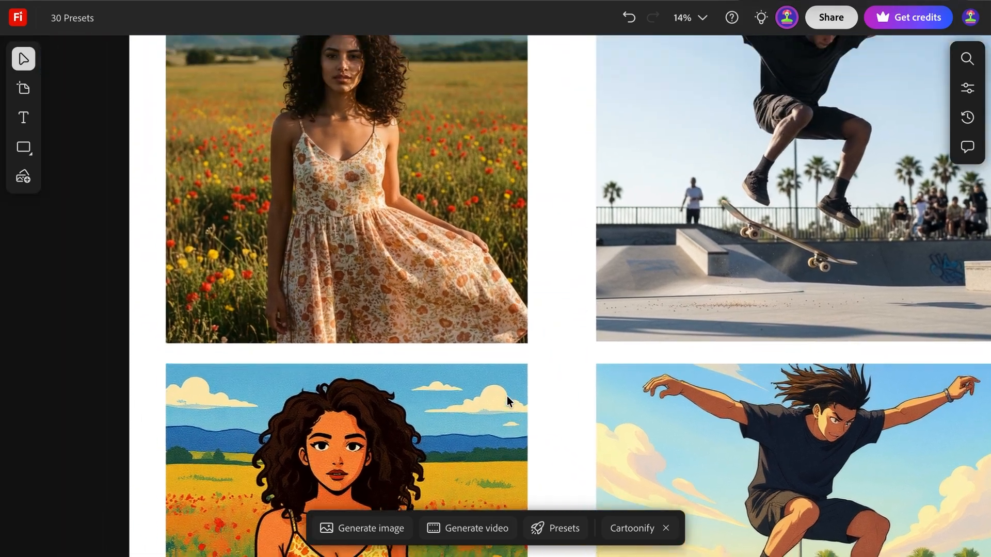
pyautogui.scroll(-7, 506, 396)
pyautogui.hscroll(2, 507, 395)
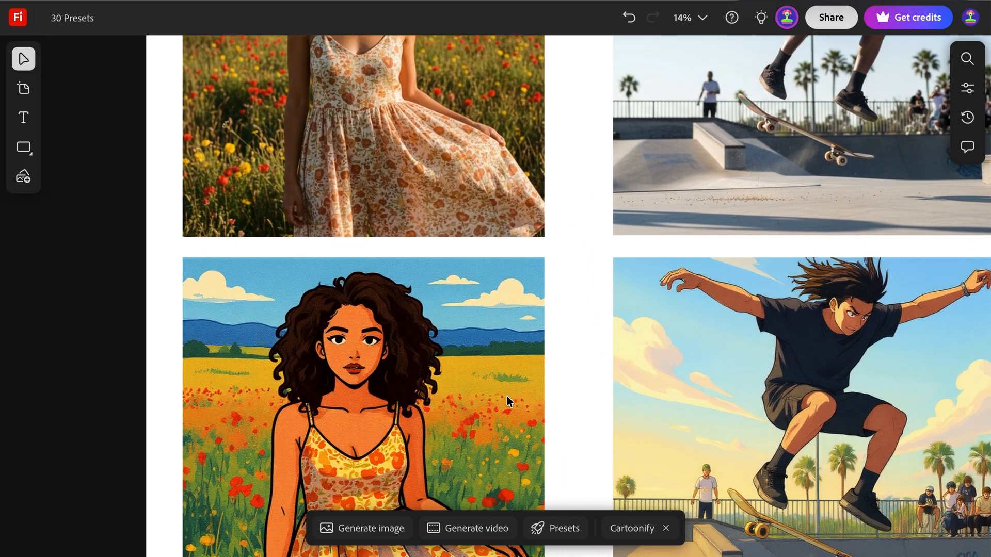
pyautogui.hscroll(4, 507, 395)
pyautogui.scroll(1, 506, 395)
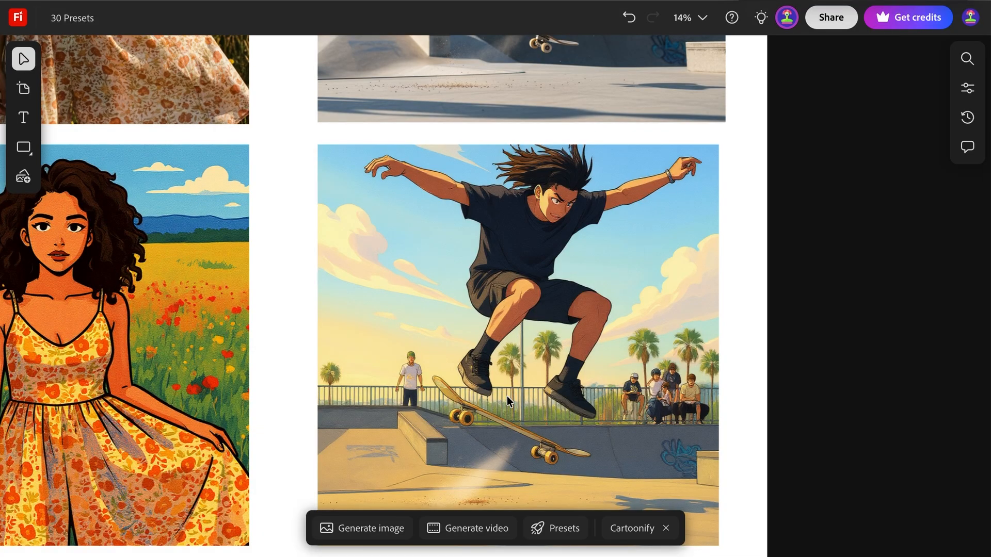
pyautogui.scroll(1, 507, 396)
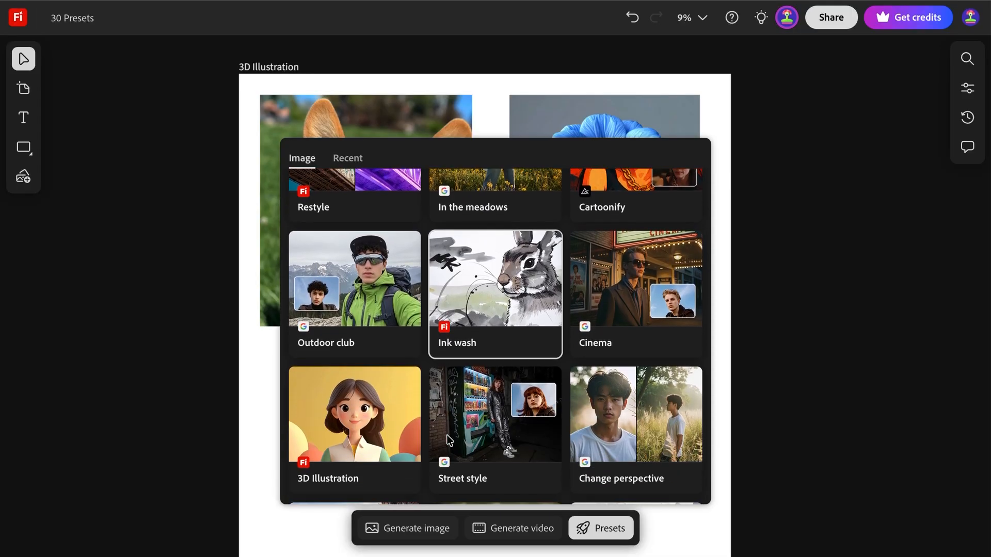
# - Choose the 3D Illustration preset and use the corgi photo as its source image
pyautogui.scroll(-2, 363, 377)
pyautogui.click(364, 377)
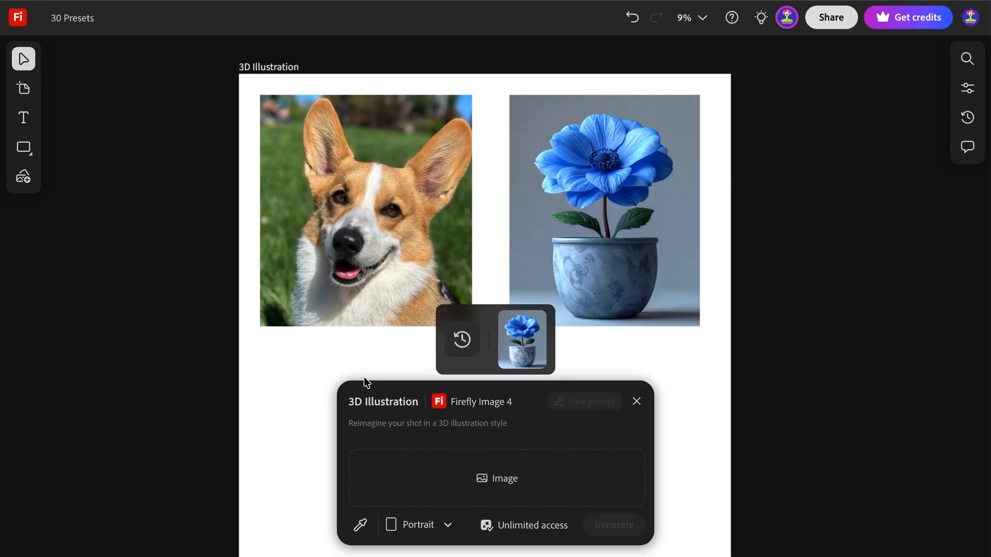
pyautogui.click(410, 482)
pyautogui.click(394, 193)
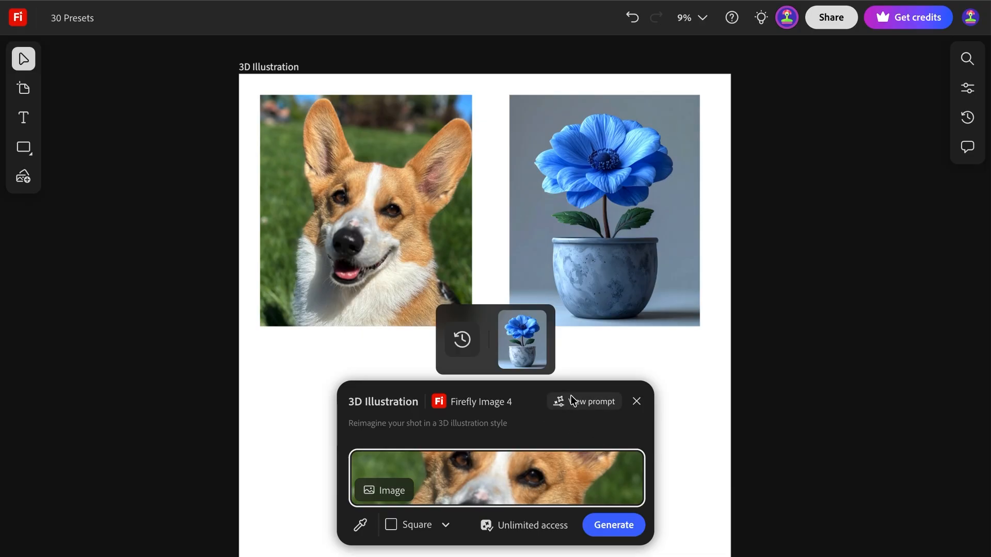
# - Open the preset's full prompt, set the model to Firefly Image 5 (preview), and use the corgi photo as the reference image
pyautogui.click(575, 403)
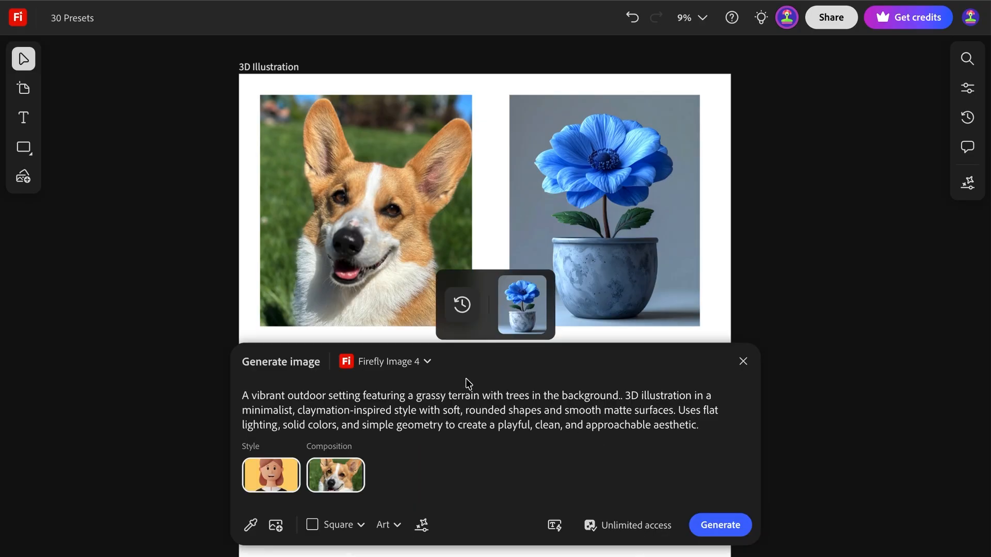
pyautogui.click(418, 363)
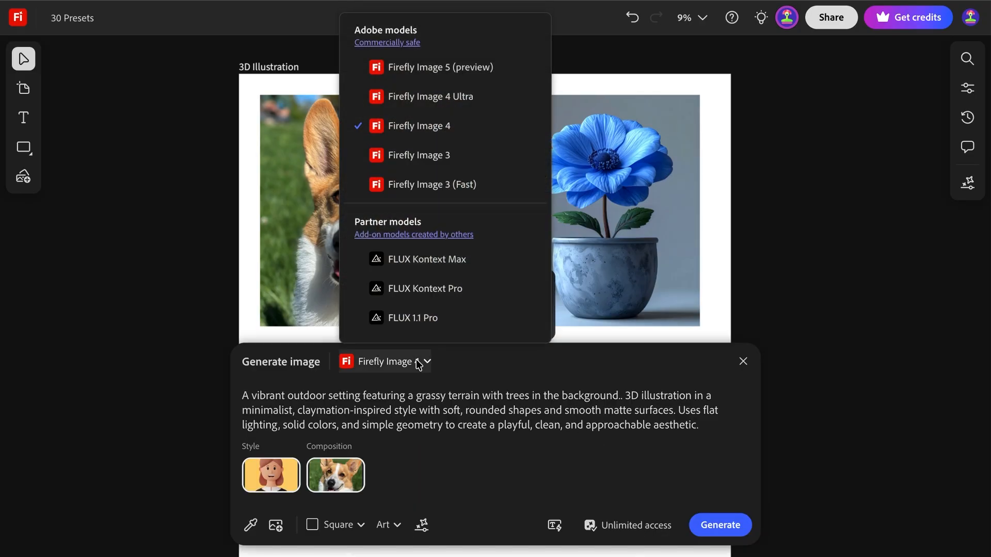
pyautogui.click(436, 67)
pyautogui.click(296, 472)
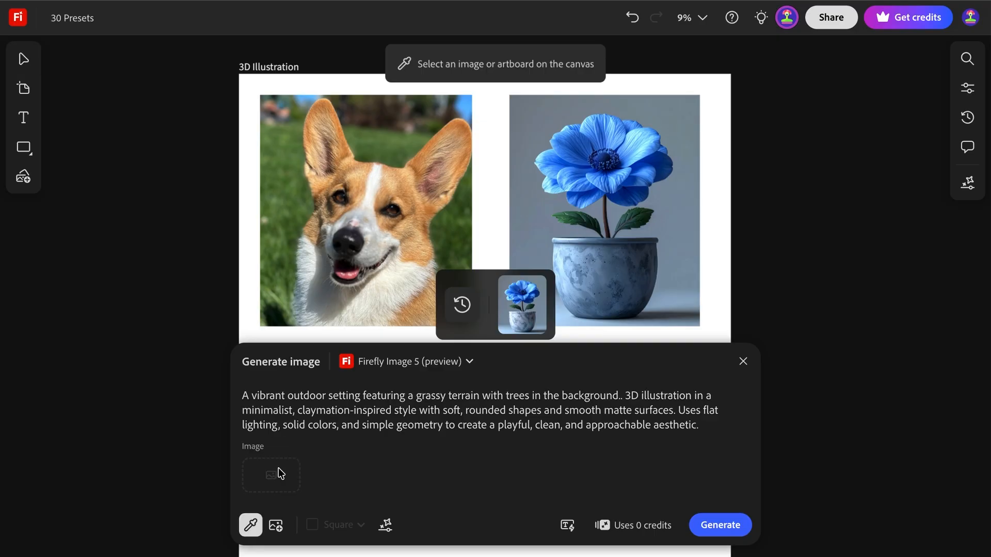
pyautogui.click(361, 204)
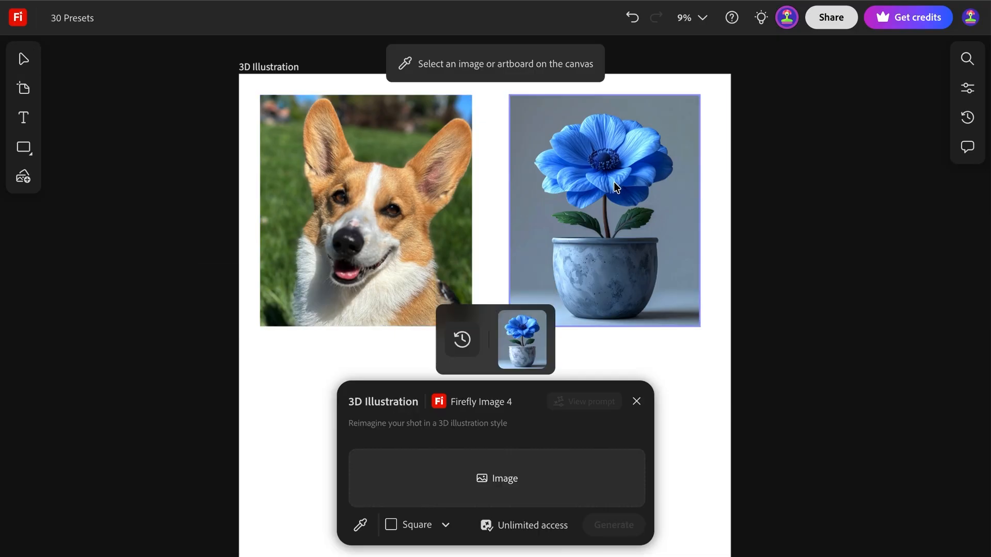
# - Restyle the potted blue flower photo with the 3D Illustration preset, changing the image model in its full prompt, and deselect the result
pyautogui.click(614, 182)
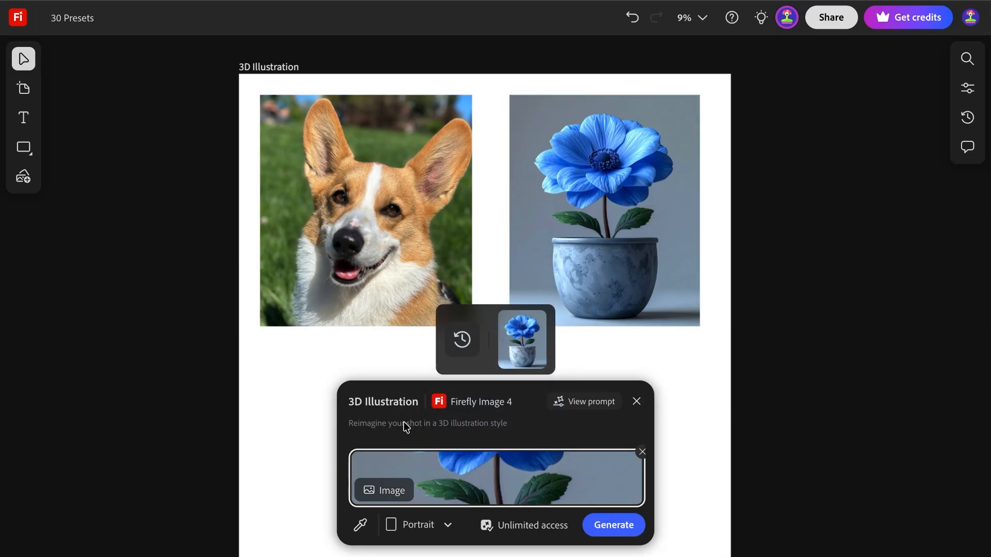
pyautogui.click(569, 400)
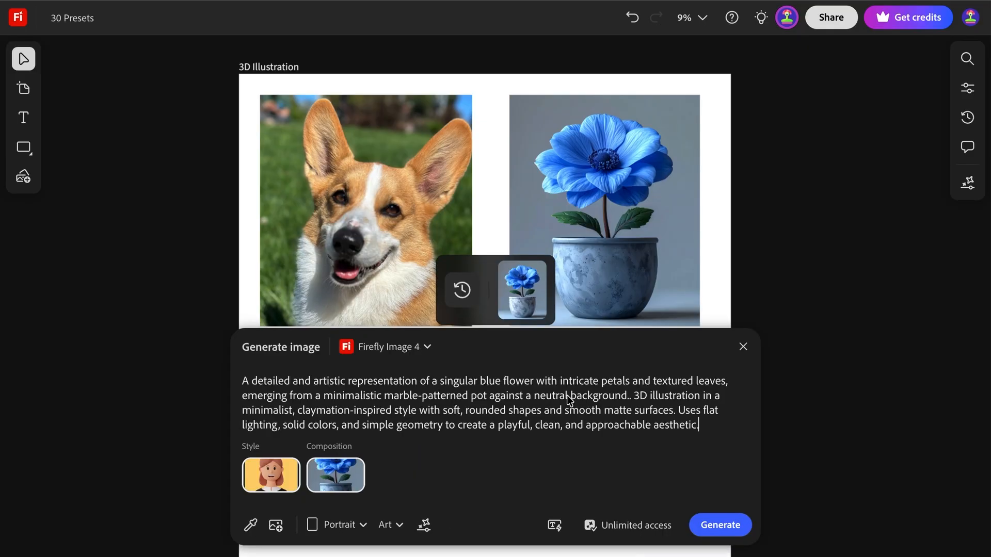
pyautogui.click(426, 347)
pyautogui.click(454, 98)
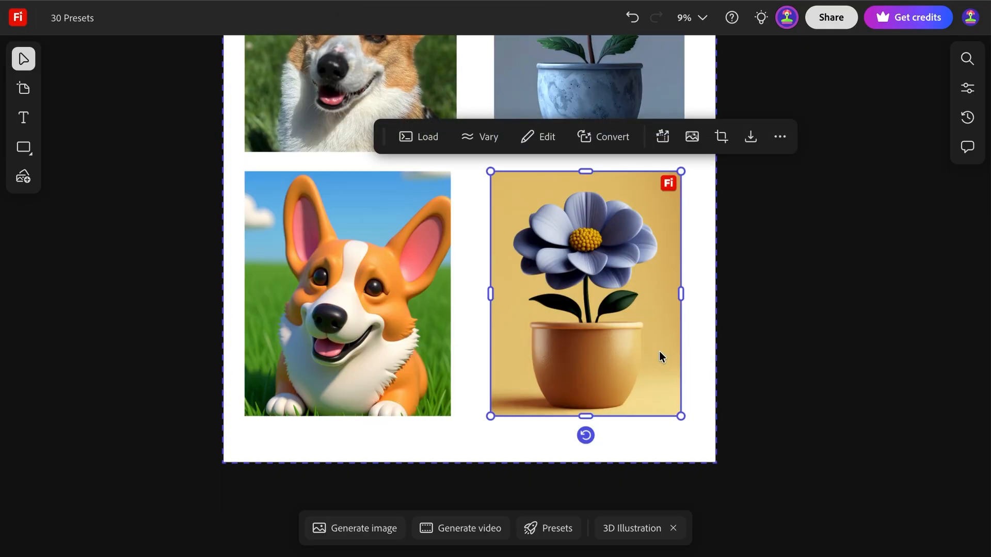
pyautogui.click(663, 355)
pyautogui.click(732, 303)
# - Compare the 3D illustrations of the corgi and the potted flower with the original photos
pyautogui.scroll(2, 732, 305)
pyautogui.hscroll(-4, 732, 300)
pyautogui.scroll(2, 732, 300)
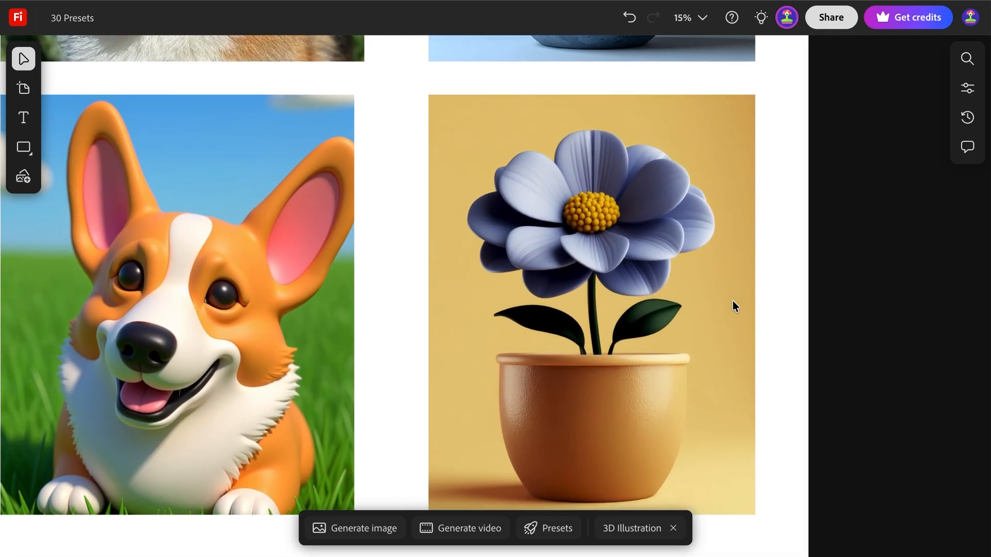
pyautogui.scroll(-2, 732, 300)
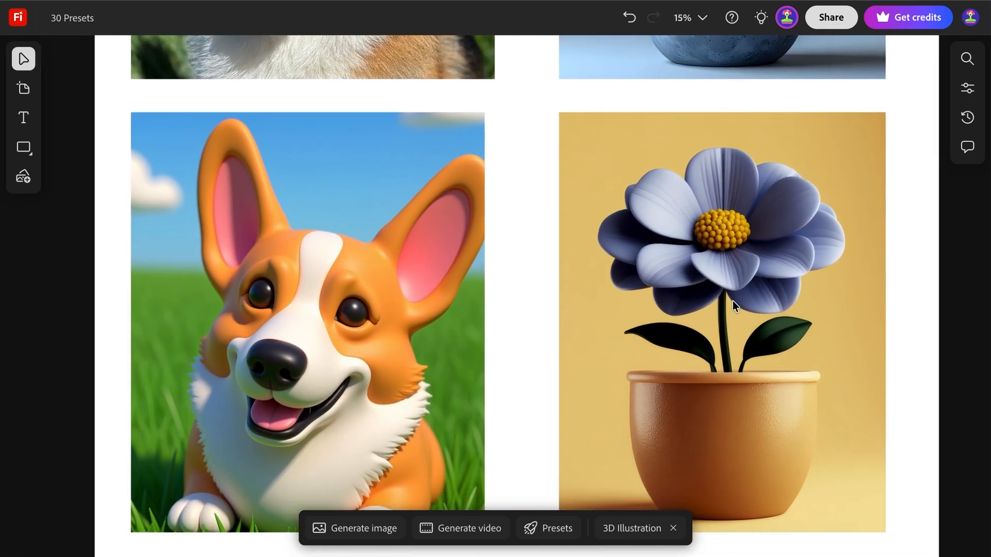
pyautogui.scroll(4, 732, 300)
pyautogui.scroll(3, 733, 300)
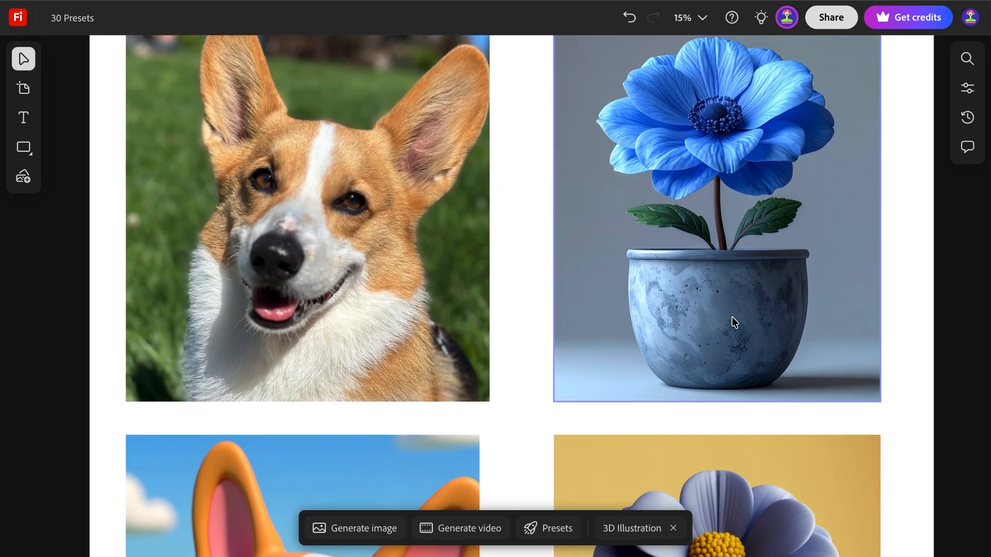
pyautogui.scroll(-4, 731, 316)
pyautogui.hscroll(1, 732, 316)
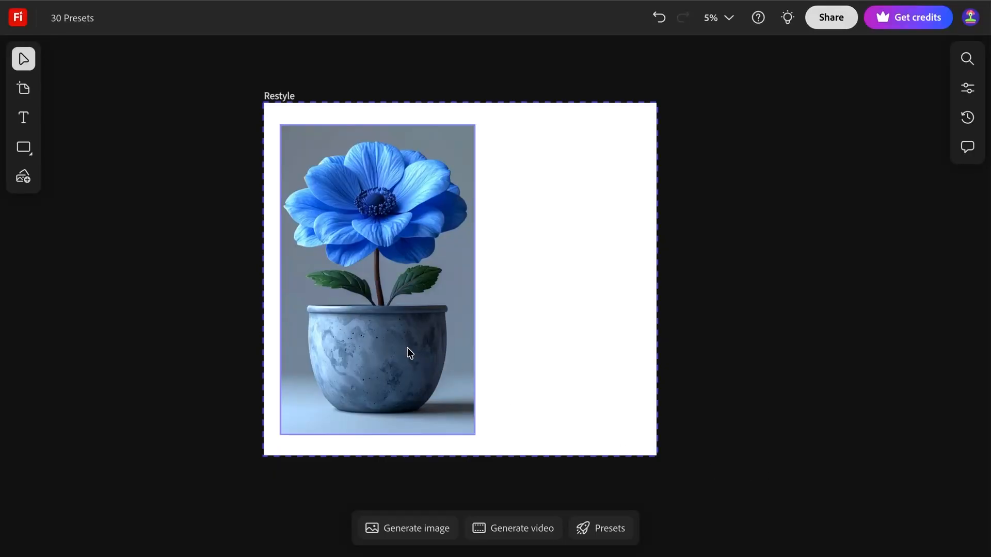
# - Generate black-and-white and watercolor versions of the potted flower with the Restyle preset, and deselect them
pyautogui.click(616, 526)
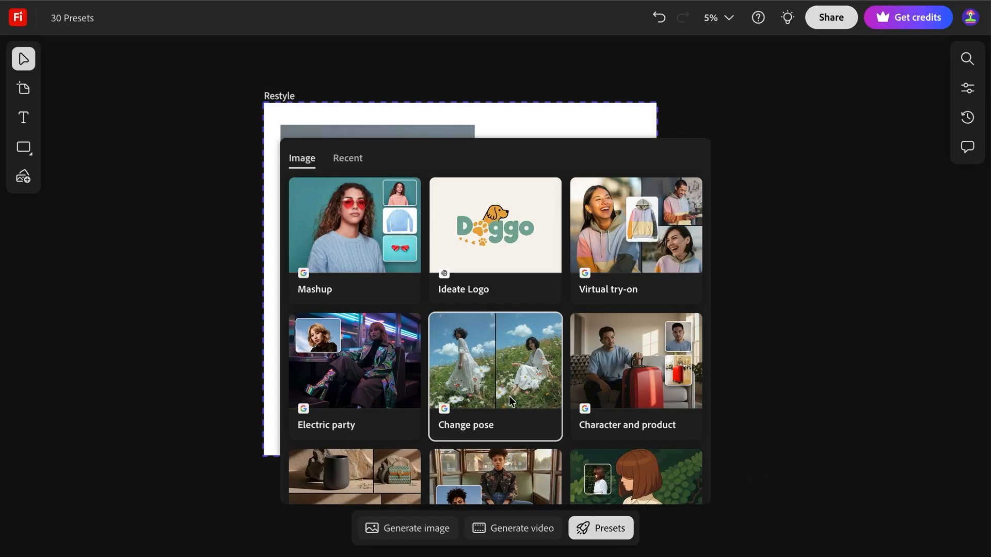
pyautogui.scroll(-6, 486, 373)
pyautogui.click(340, 353)
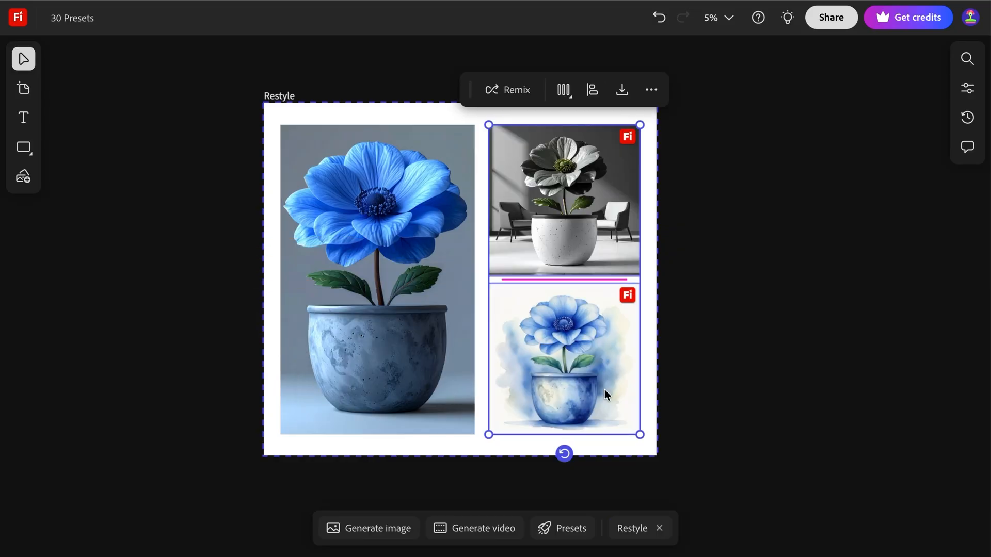
pyautogui.click(689, 377)
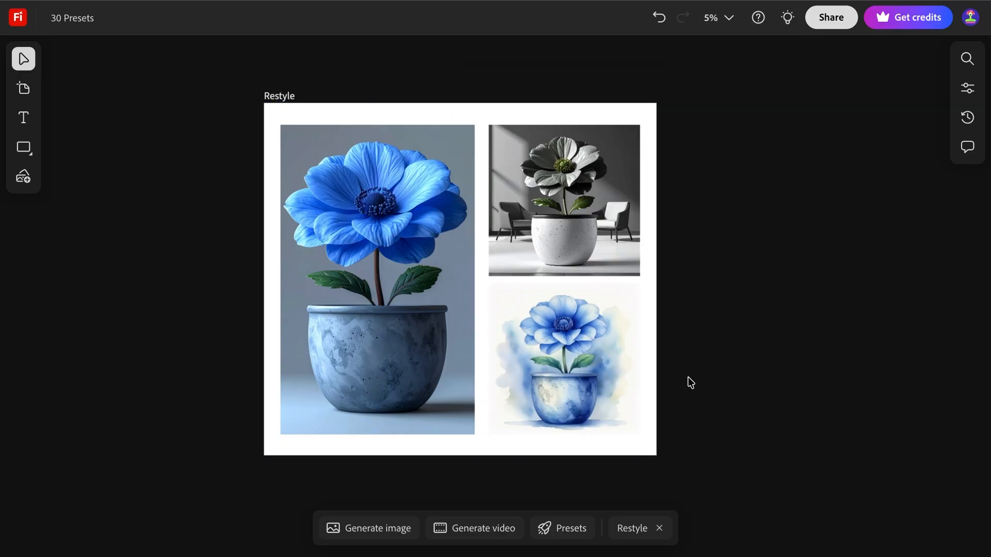
# - Examine the watercolor and black-and-white flower versions up close and compare them with the original photo
pyautogui.scroll(5, 689, 380)
pyautogui.hscroll(-10, 691, 381)
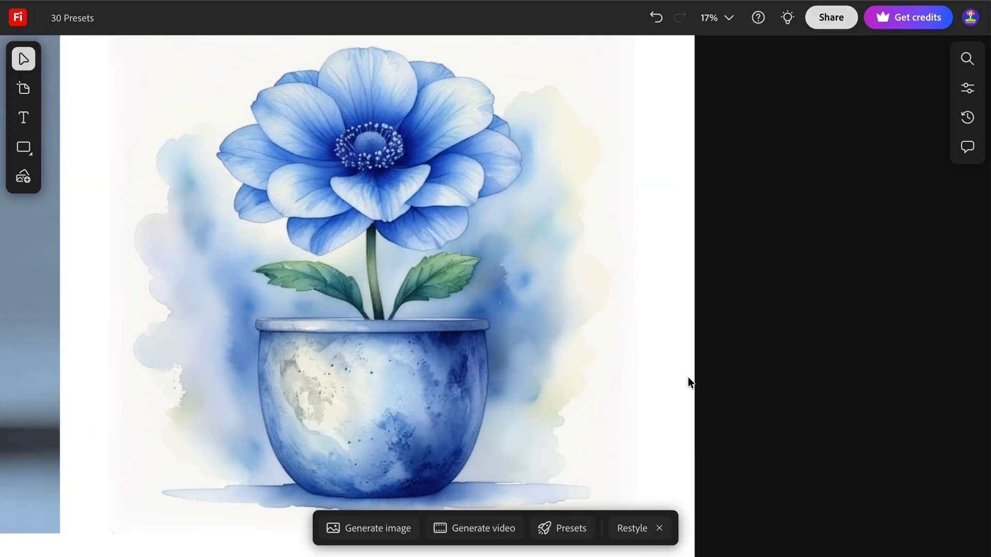
pyautogui.scroll(9, 688, 381)
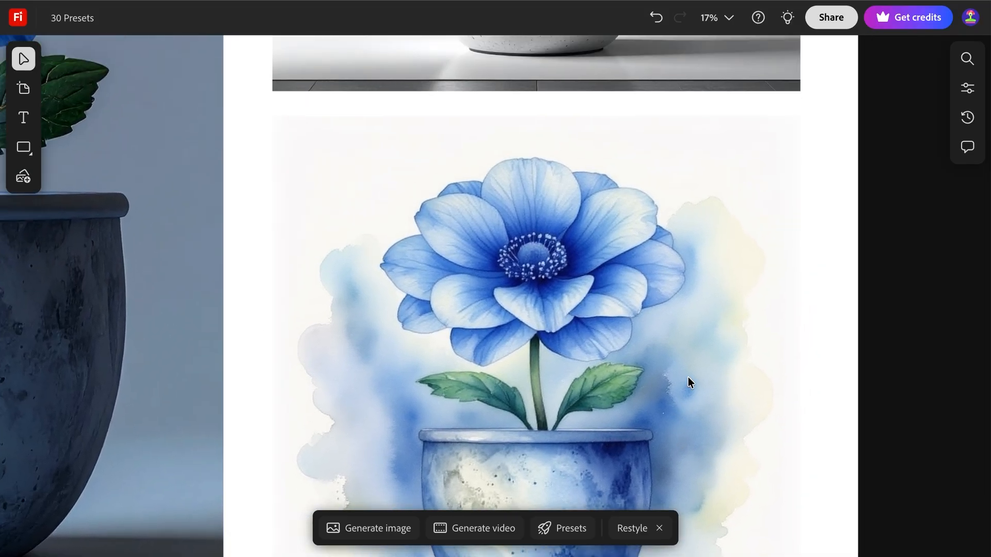
pyautogui.scroll(3, 688, 382)
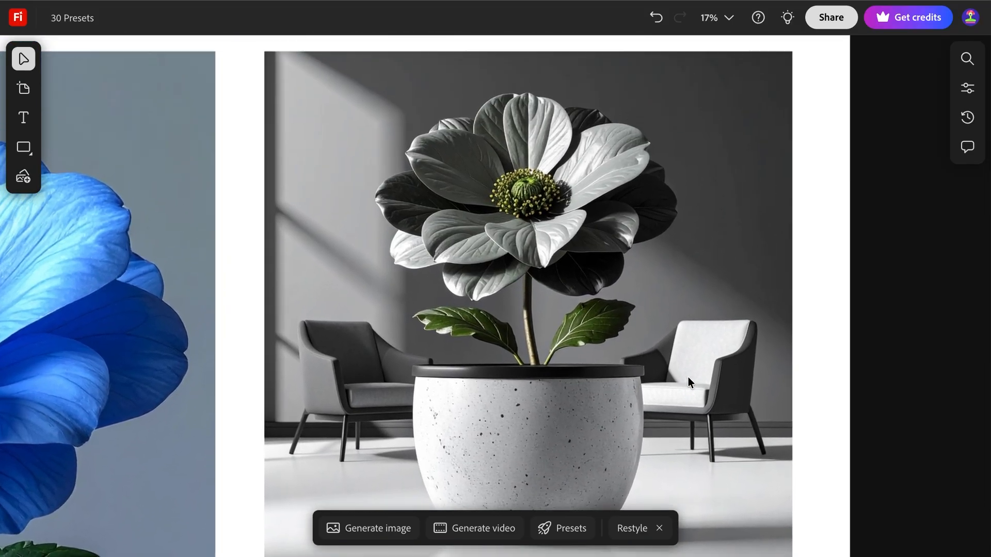
pyautogui.scroll(-3, 688, 382)
pyautogui.hscroll(-3, 688, 382)
pyautogui.scroll(-4, 688, 378)
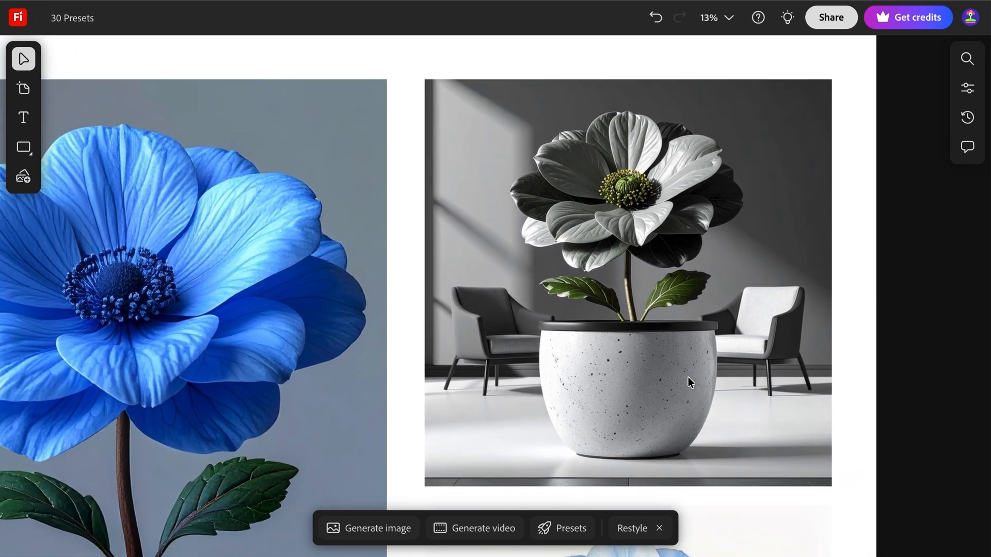
pyautogui.scroll(-2, 688, 377)
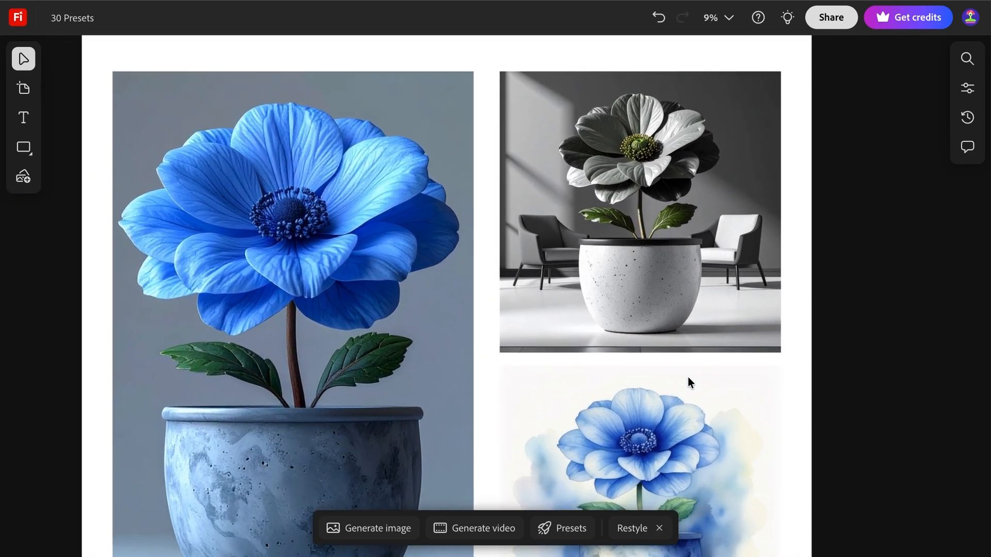
pyautogui.scroll(-1, 688, 377)
pyautogui.scroll(-2, 688, 377)
pyautogui.hscroll(2, 688, 376)
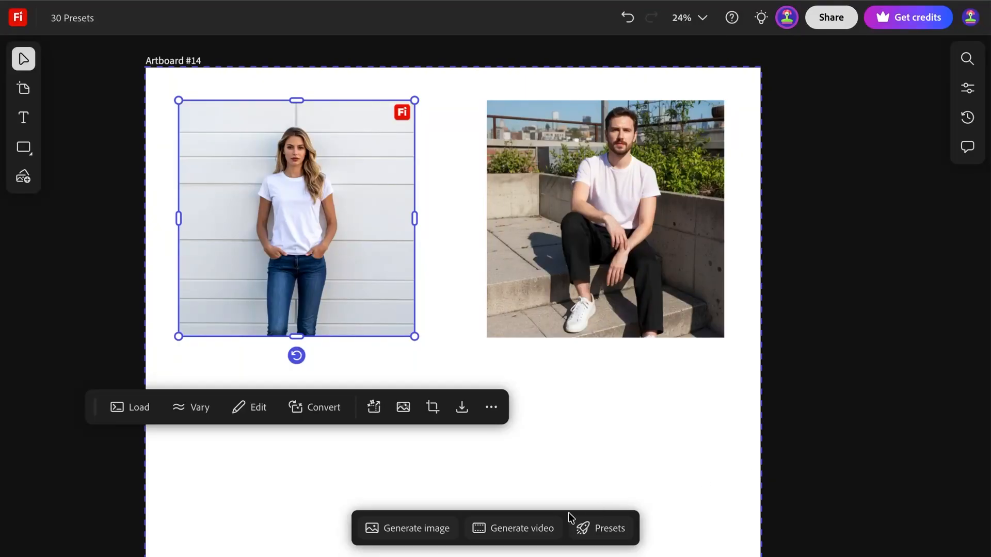
# - Generate an Electric party image with the woman in the white T-shirt as subject and compare it with the man's version
pyautogui.click(598, 525)
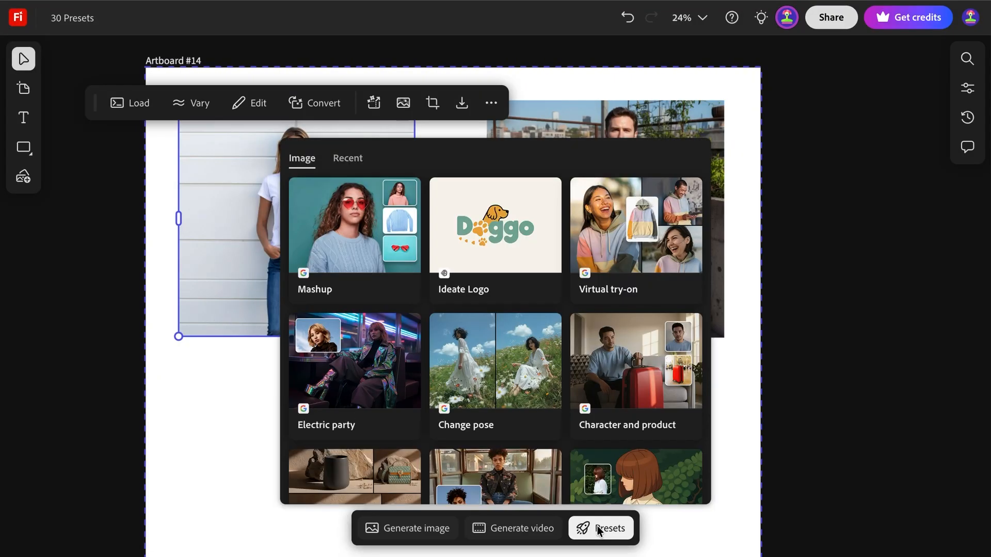
pyautogui.click(363, 390)
pyautogui.click(416, 468)
pyautogui.click(303, 173)
pyautogui.moveTo(469, 465)
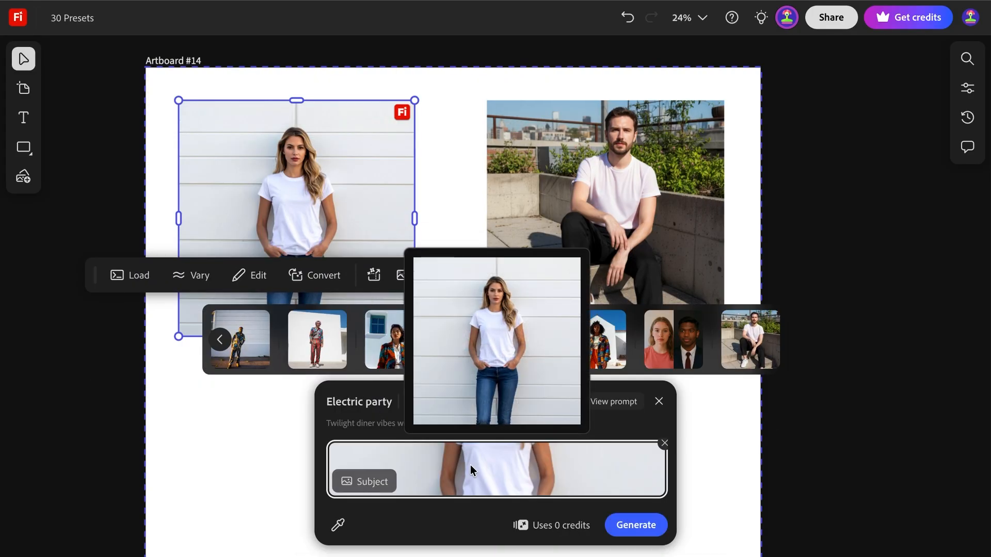
pyautogui.click(643, 521)
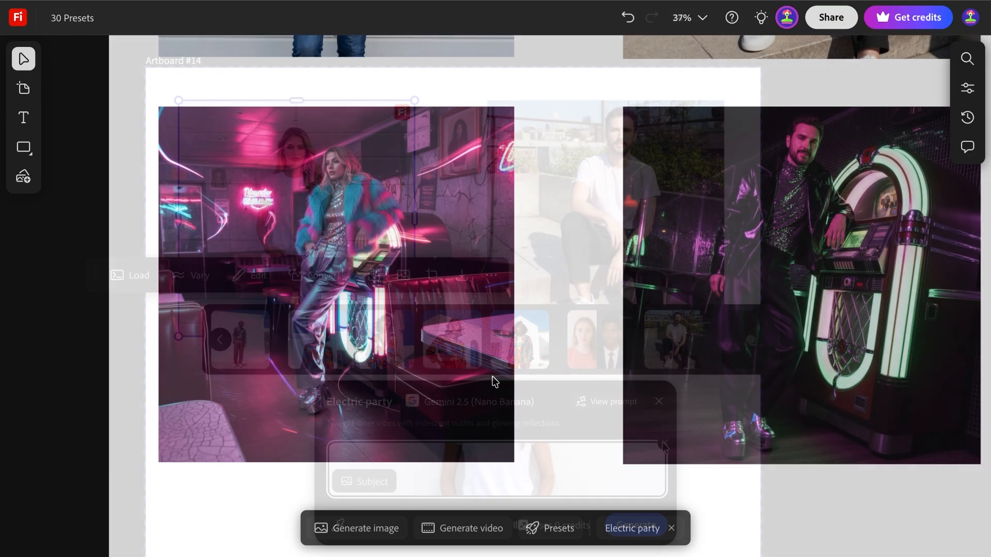
pyautogui.scroll(3, 492, 382)
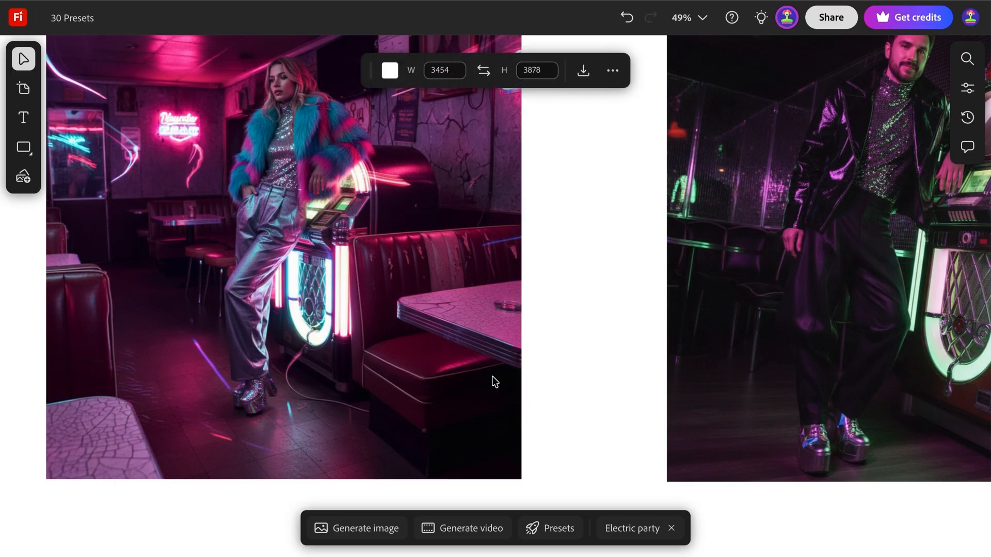
pyautogui.hscroll(5, 493, 382)
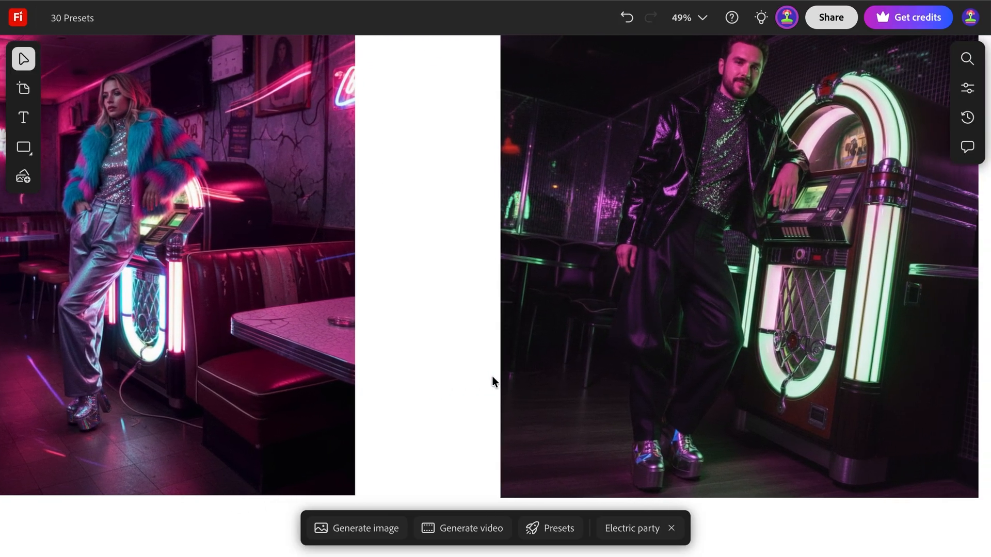
# - Compare the Electric party images of the woman and the man with their original white T-shirt photos
pyautogui.scroll(-5, 197, 449)
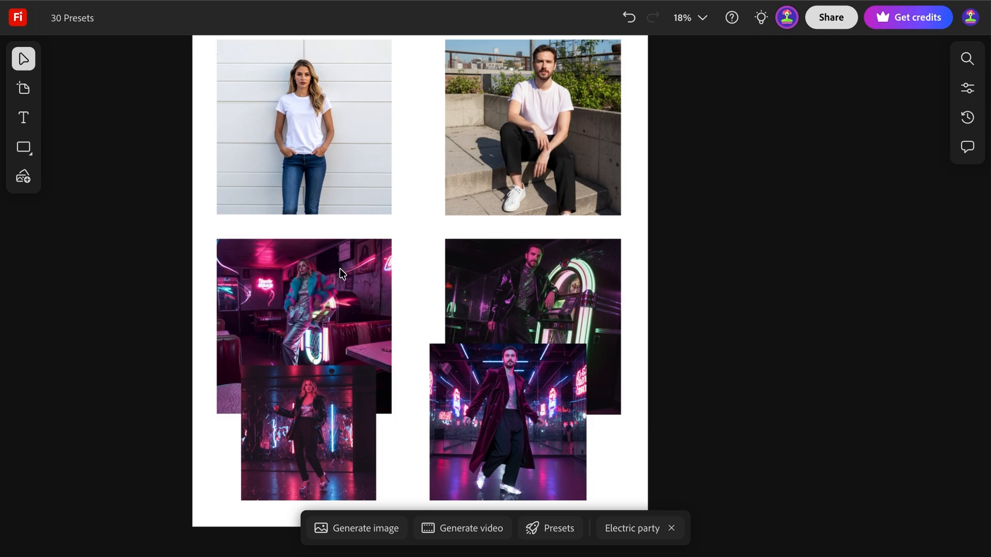
pyautogui.scroll(5, 567, 166)
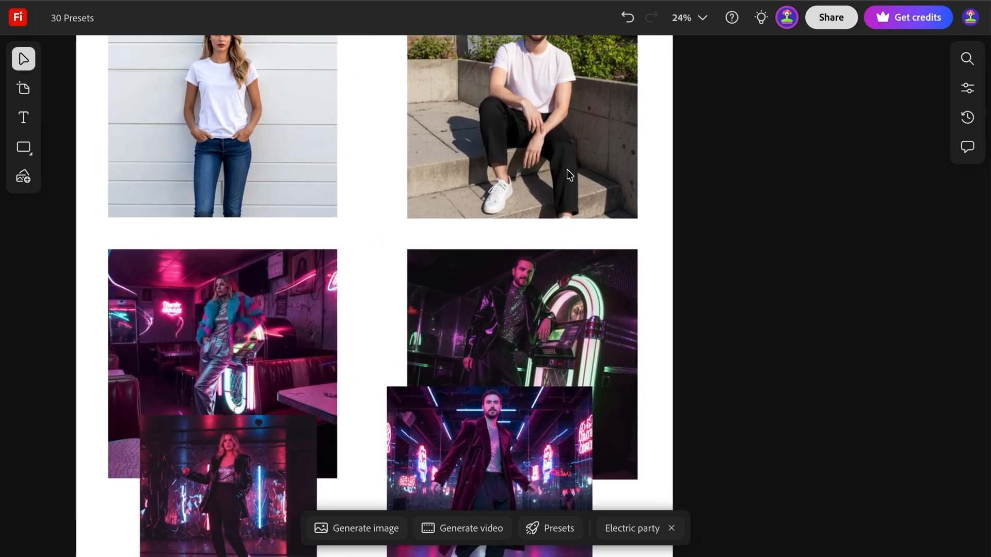
pyautogui.scroll(-3, 566, 169)
pyautogui.hscroll(-2, 567, 169)
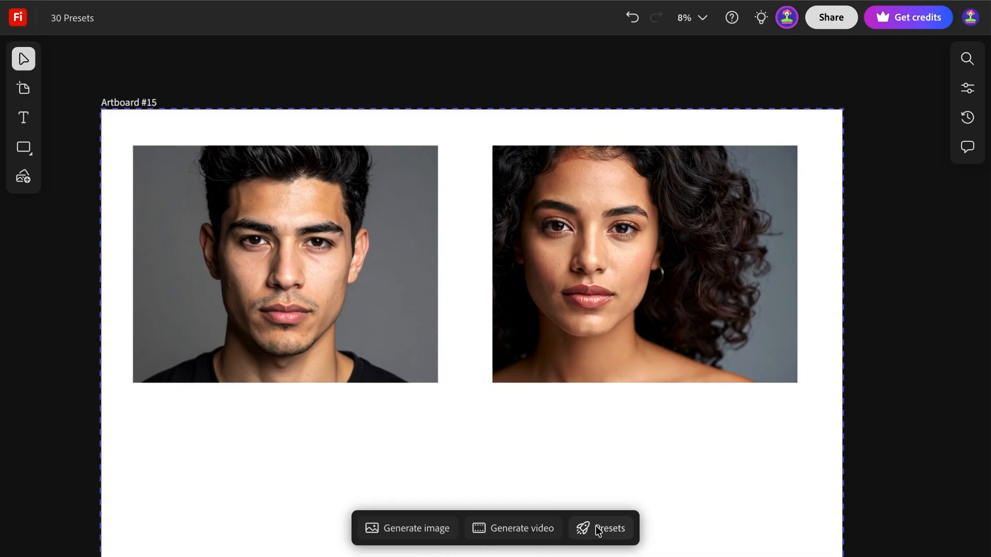
# - Generate a Jean dreams image with the man's portrait on Artboard #15 as subject, and deselect the resulting images
pyautogui.click(598, 530)
pyautogui.scroll(-3, 466, 385)
pyautogui.click(467, 385)
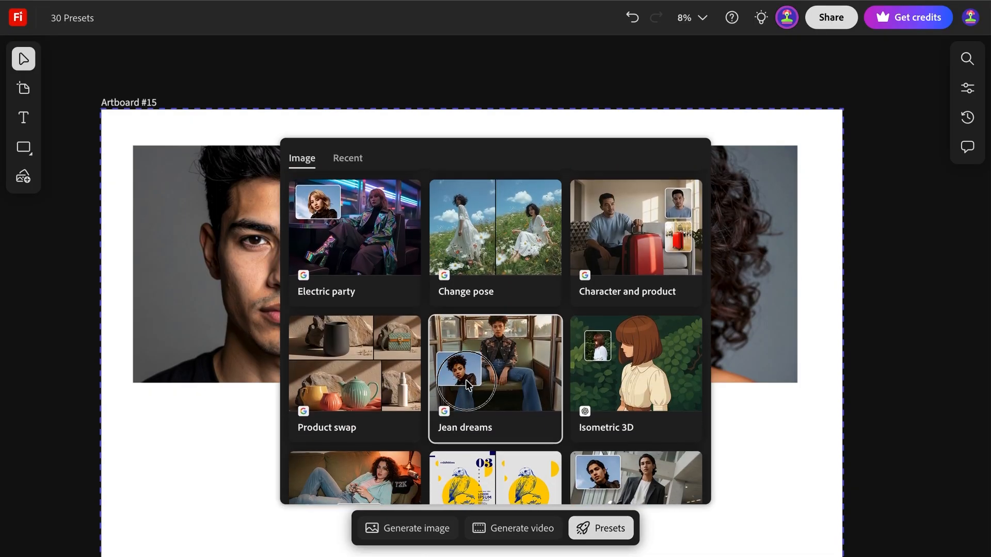
pyautogui.click(410, 478)
pyautogui.click(337, 243)
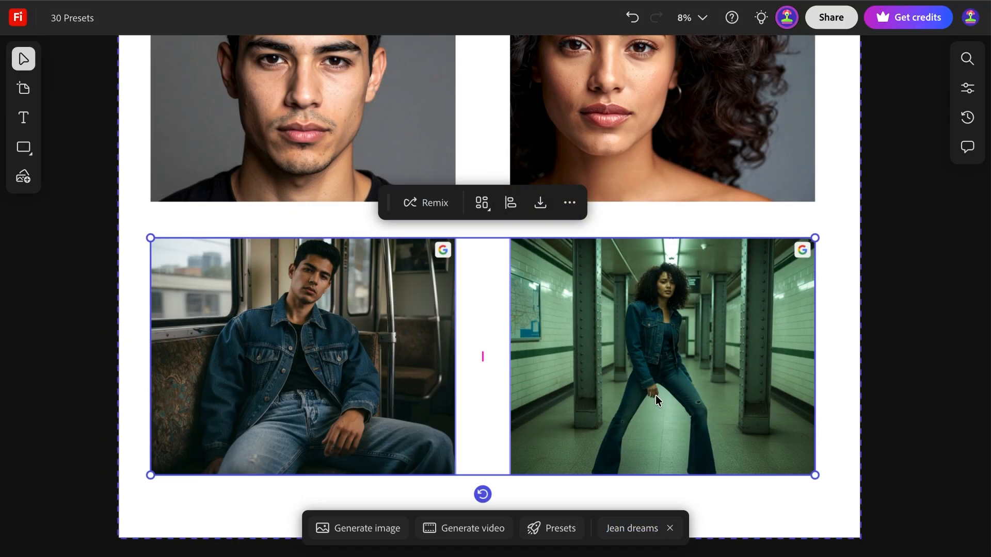
pyautogui.click(901, 290)
# - Examine the Jean dreams images of the woman in the subway station and the man on the train up close
pyautogui.scroll(6, 667, 359)
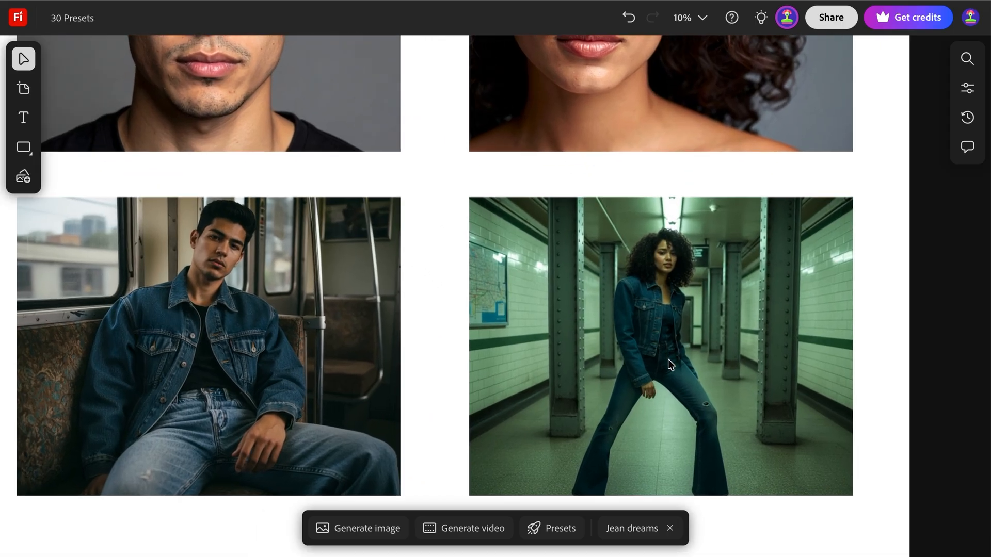
pyautogui.scroll(2, 667, 359)
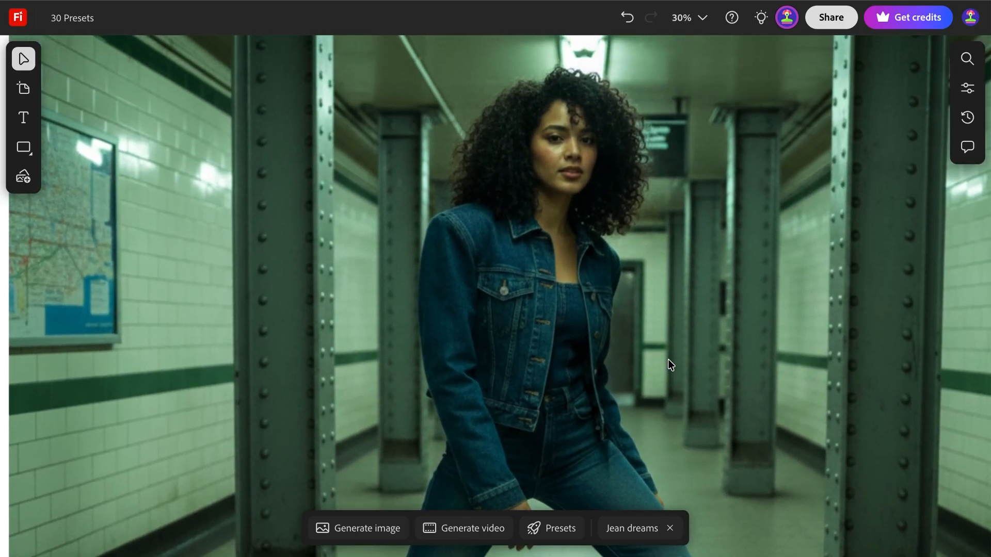
pyautogui.scroll(-5, 667, 359)
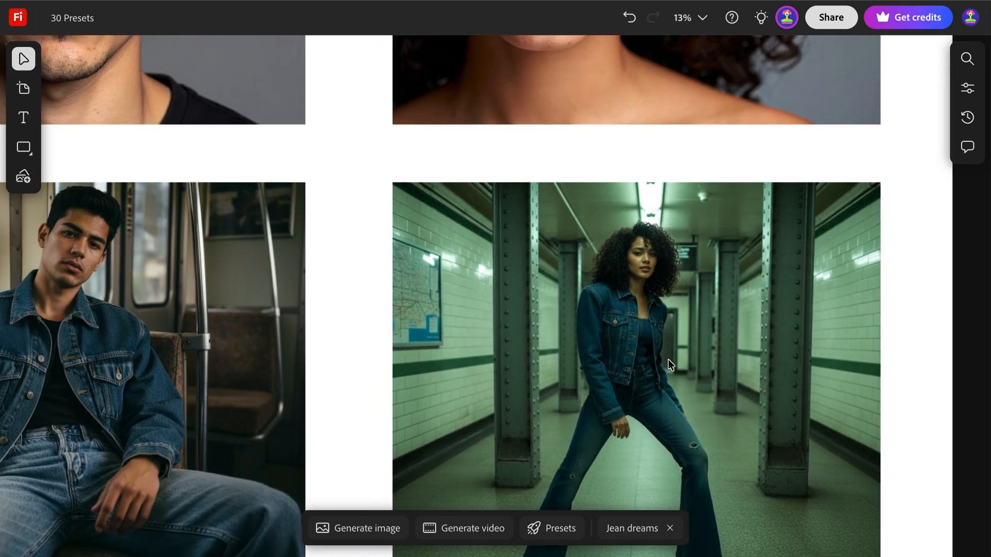
pyautogui.hscroll(-5, 667, 359)
pyautogui.scroll(2, 668, 359)
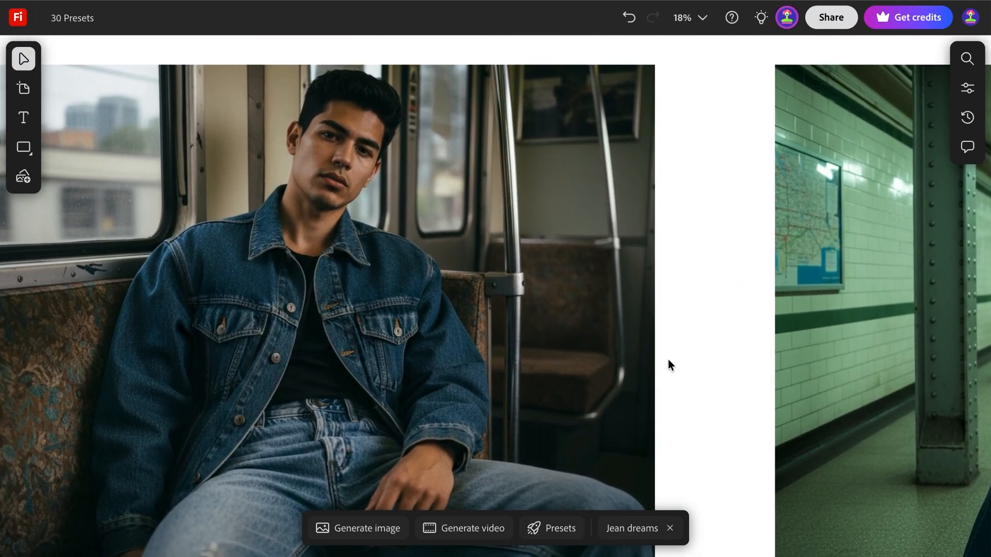
pyautogui.hscroll(-3, 668, 359)
pyautogui.scroll(-4, 668, 359)
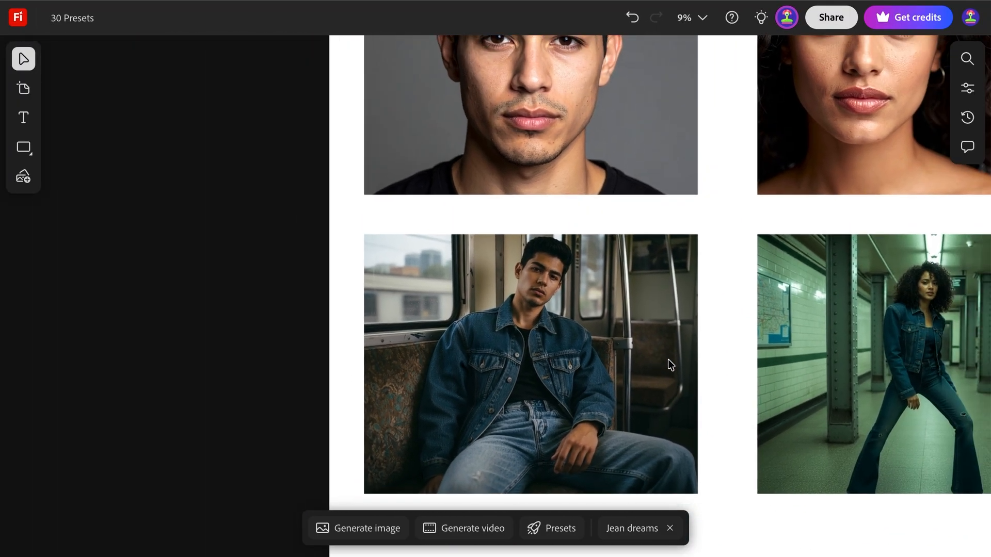
pyautogui.scroll(-2, 668, 359)
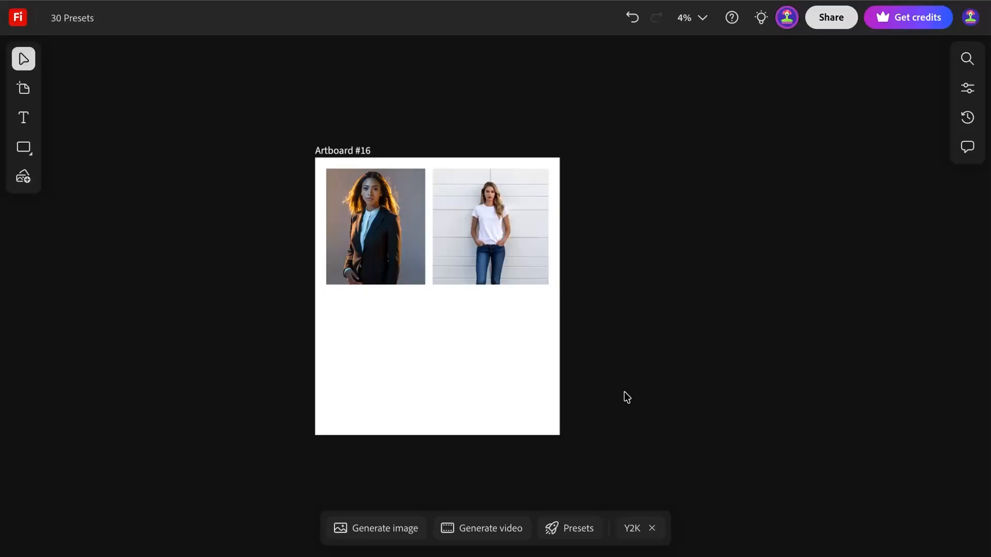
# - Generate a Y2K image with the woman in the blazer as subject, and resize it to match the neighbouring Y2K image's height
pyautogui.click(652, 530)
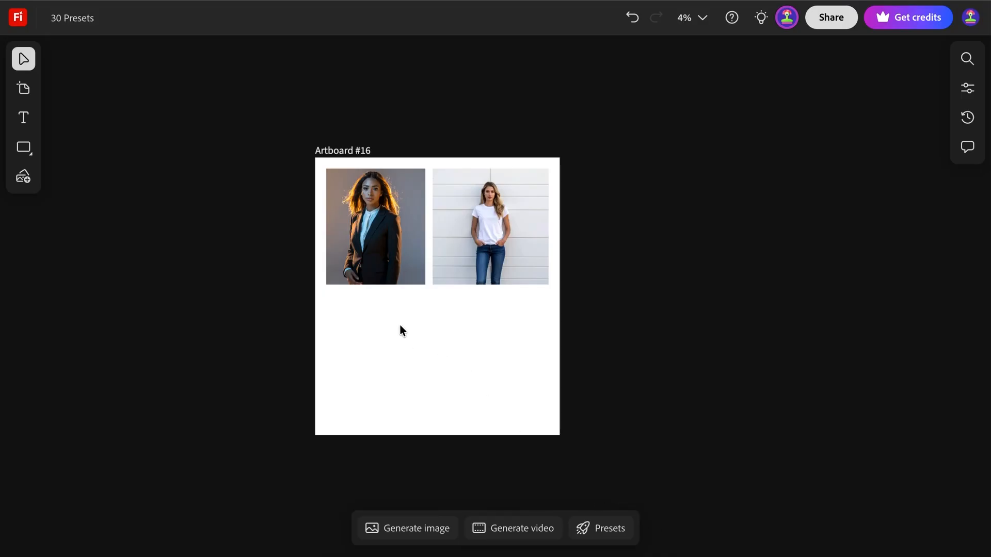
pyautogui.click(598, 532)
pyautogui.scroll(-5, 377, 407)
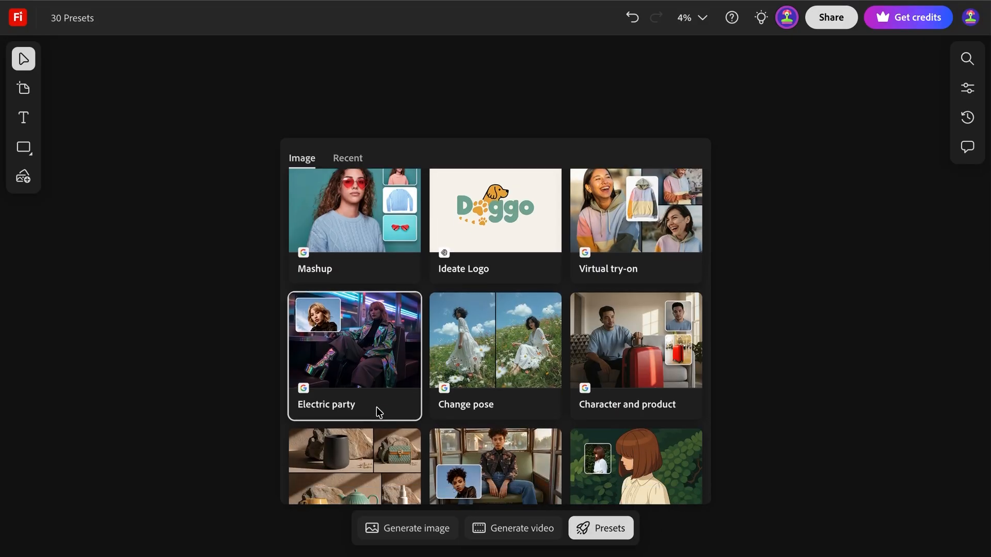
pyautogui.click(374, 402)
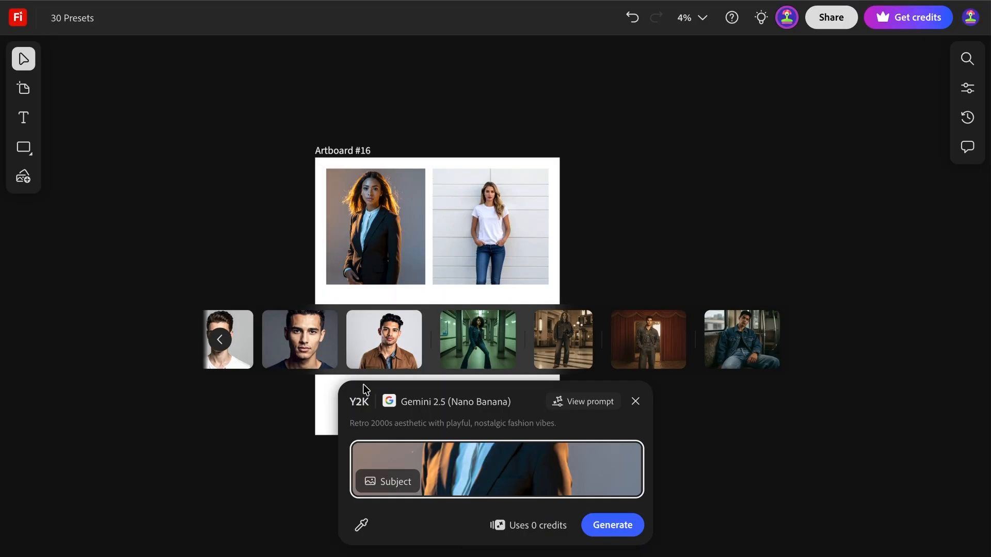
pyautogui.moveTo(420, 447)
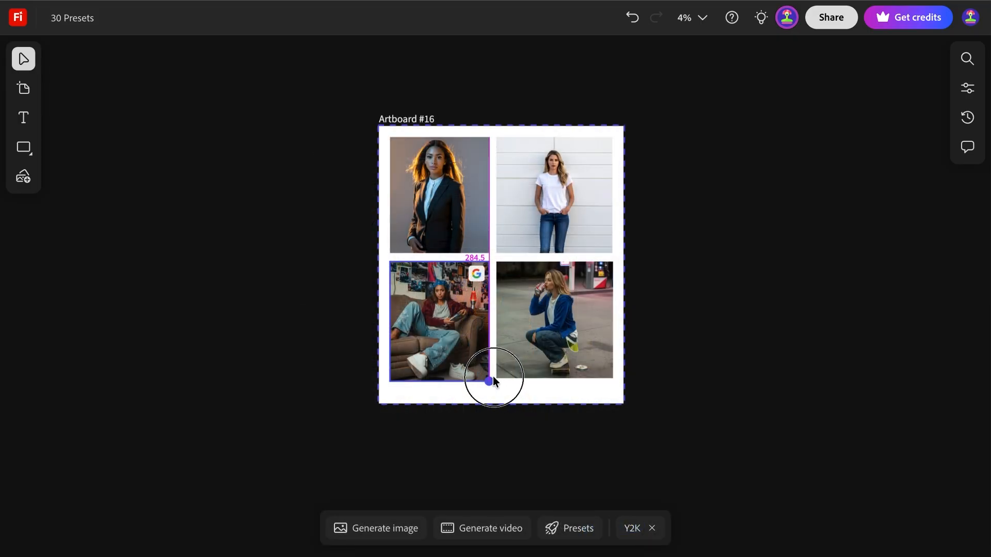
pyautogui.moveTo(495, 380); pyautogui.dragTo(493, 376)
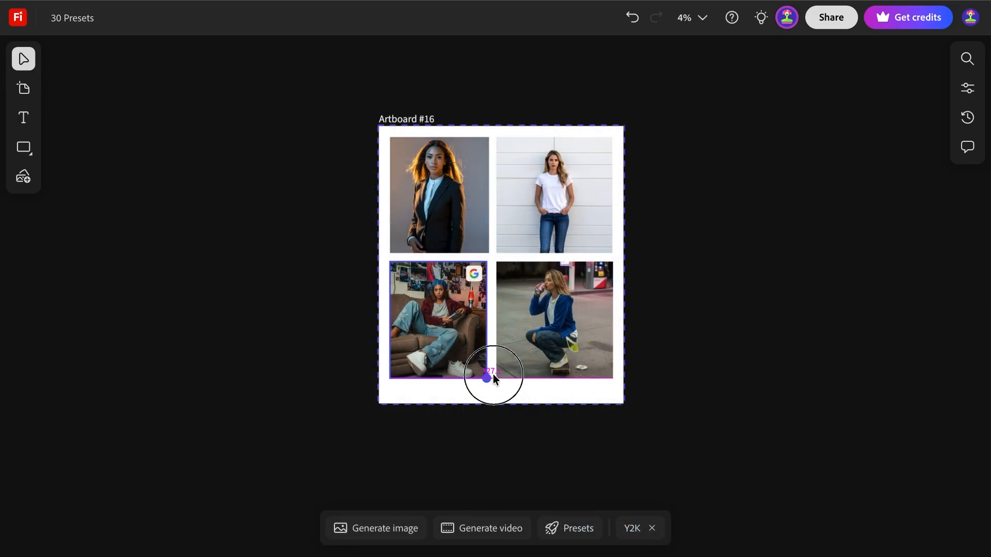
pyautogui.click(351, 352)
# - Examine the Y2K images of both women up close and compare them with the original photos on Artboard #16
pyautogui.scroll(6, 349, 354)
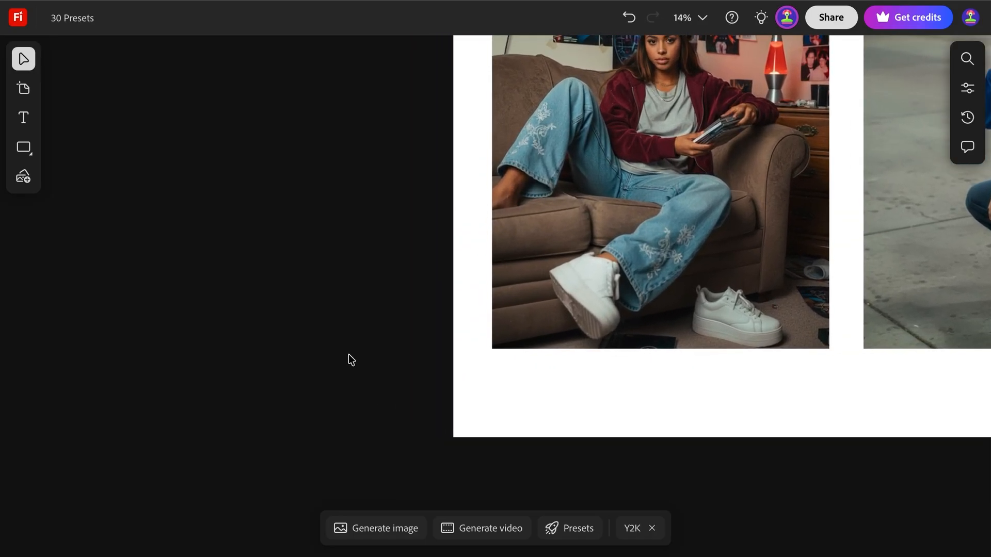
pyautogui.scroll(8, 348, 354)
pyautogui.hscroll(6, 348, 354)
pyautogui.scroll(2, 348, 354)
pyautogui.scroll(-4, 349, 354)
pyautogui.hscroll(1, 348, 354)
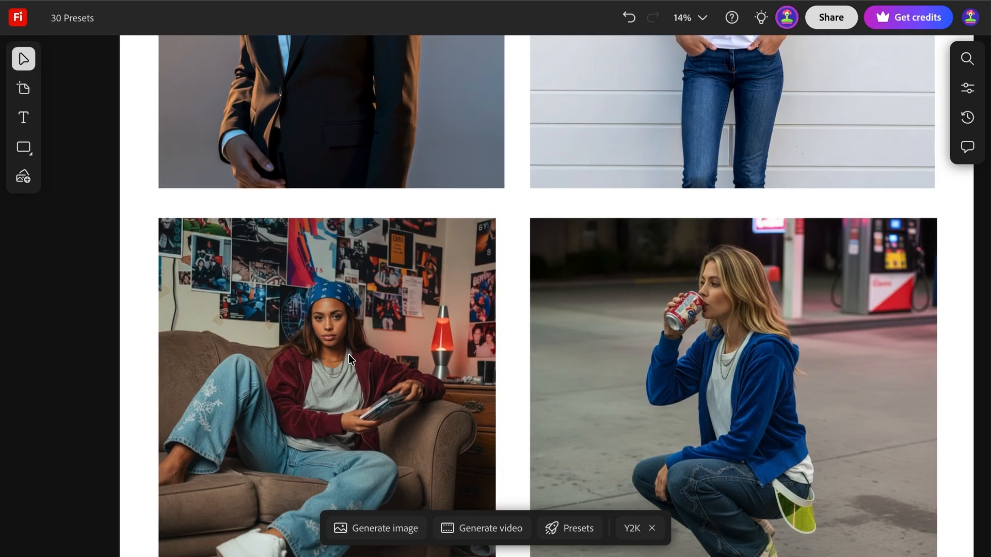
pyautogui.scroll(-2, 348, 354)
pyautogui.hscroll(1, 349, 354)
pyautogui.scroll(3, 348, 354)
pyautogui.hscroll(2, 349, 354)
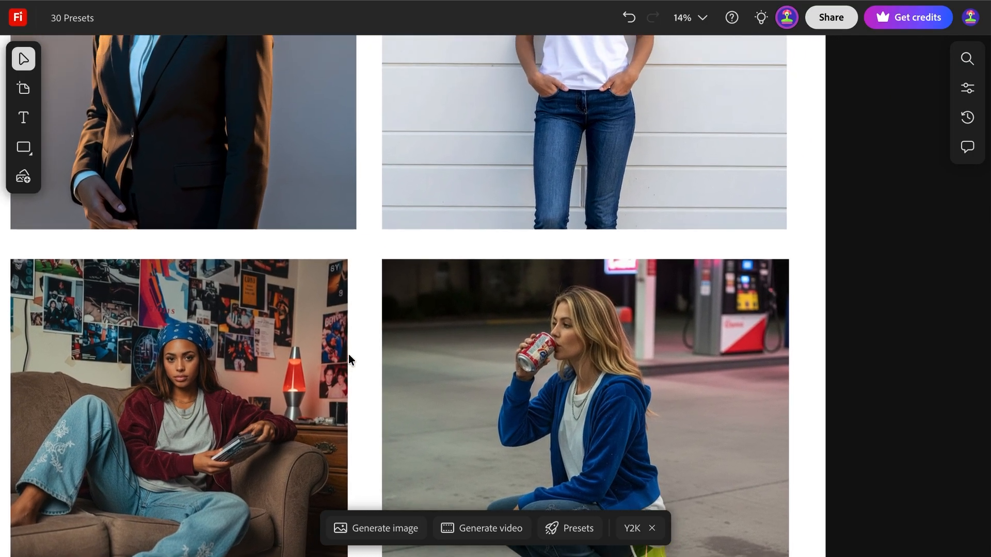
pyautogui.scroll(3, 348, 354)
pyautogui.hscroll(1, 348, 354)
pyautogui.scroll(-2, 349, 354)
pyautogui.hscroll(-1, 349, 354)
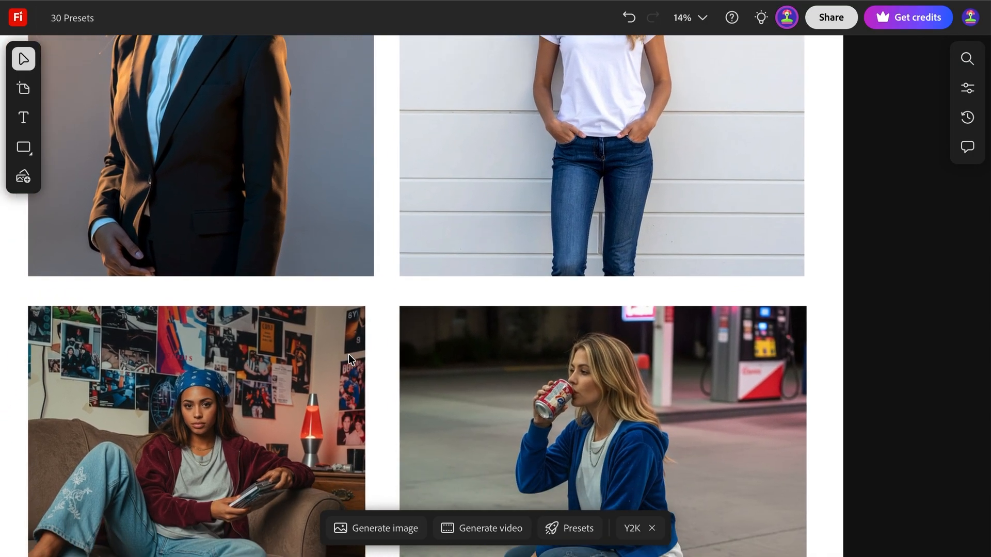
pyautogui.scroll(-5, 348, 354)
pyautogui.hscroll(-1, 348, 354)
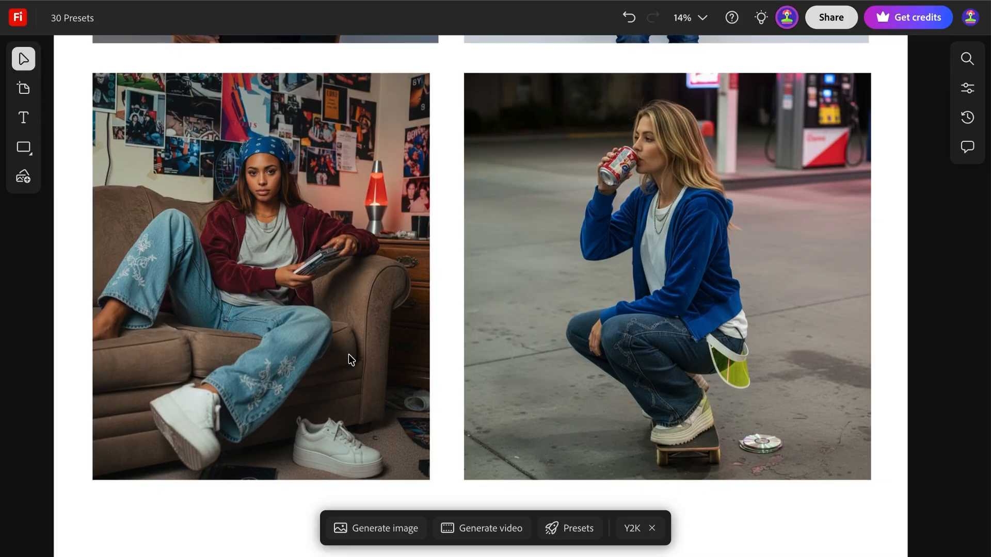
pyautogui.scroll(1, 348, 354)
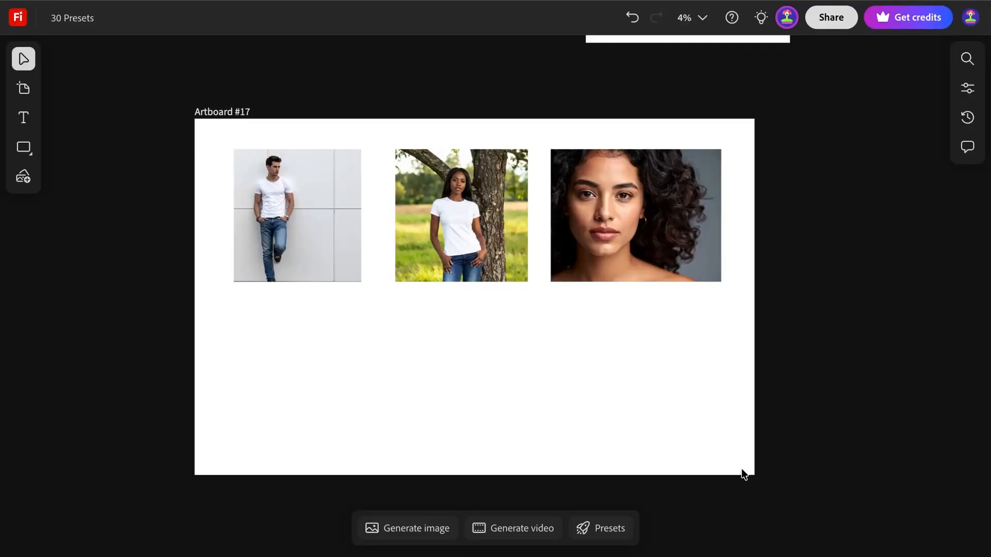
# - Generate a Polished image with the man in the white T-shirt on Artboard #17 as subject
pyautogui.click(584, 529)
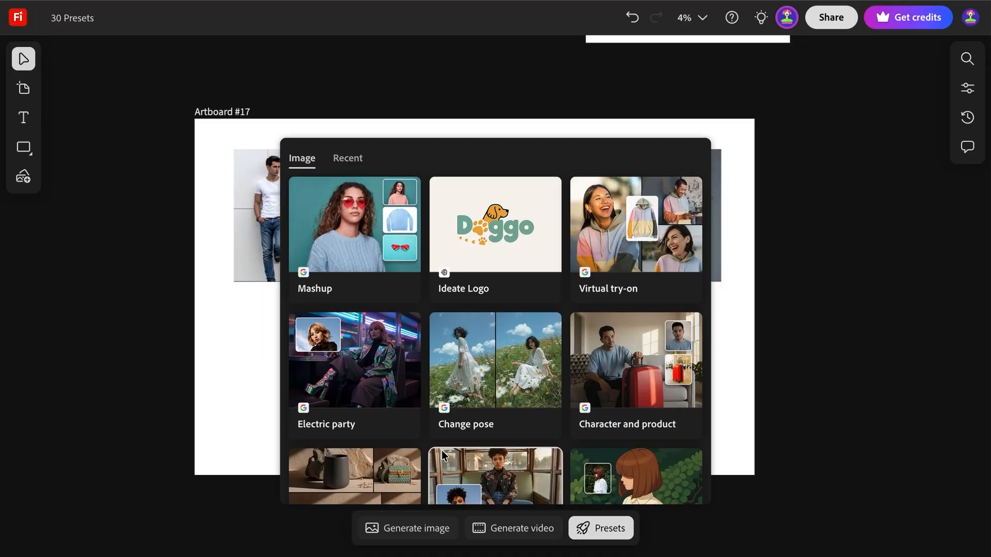
pyautogui.scroll(-3, 442, 453)
pyautogui.scroll(-3, 442, 452)
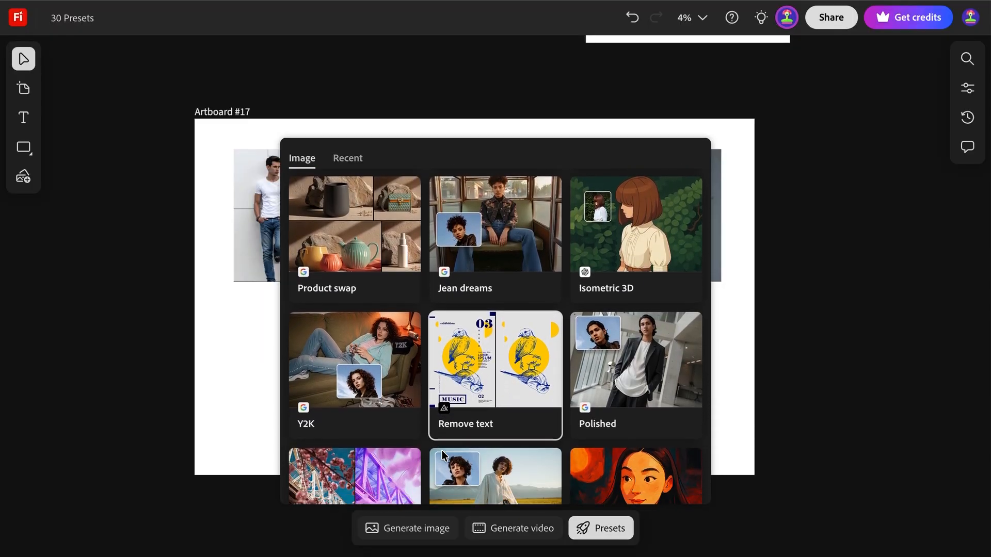
pyautogui.click(620, 336)
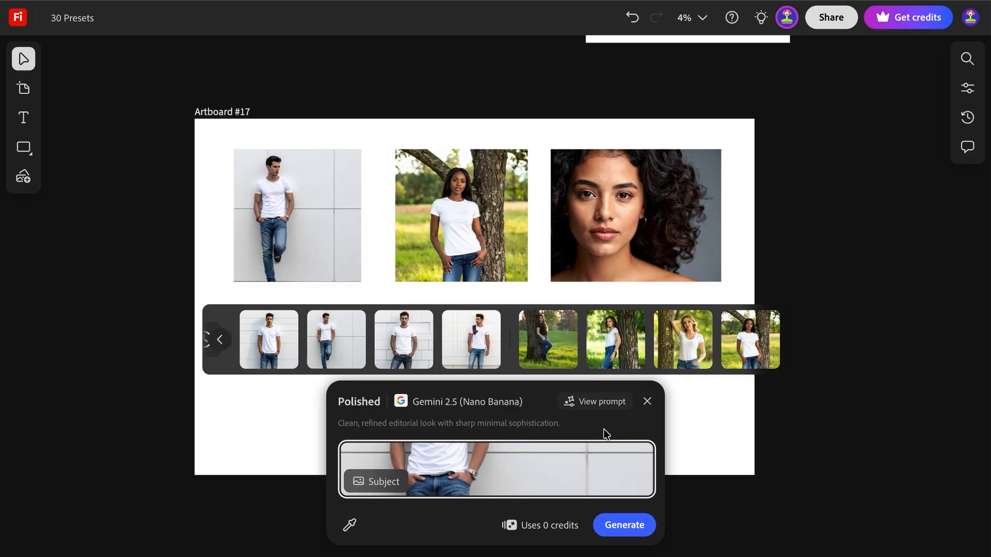
pyautogui.click(623, 526)
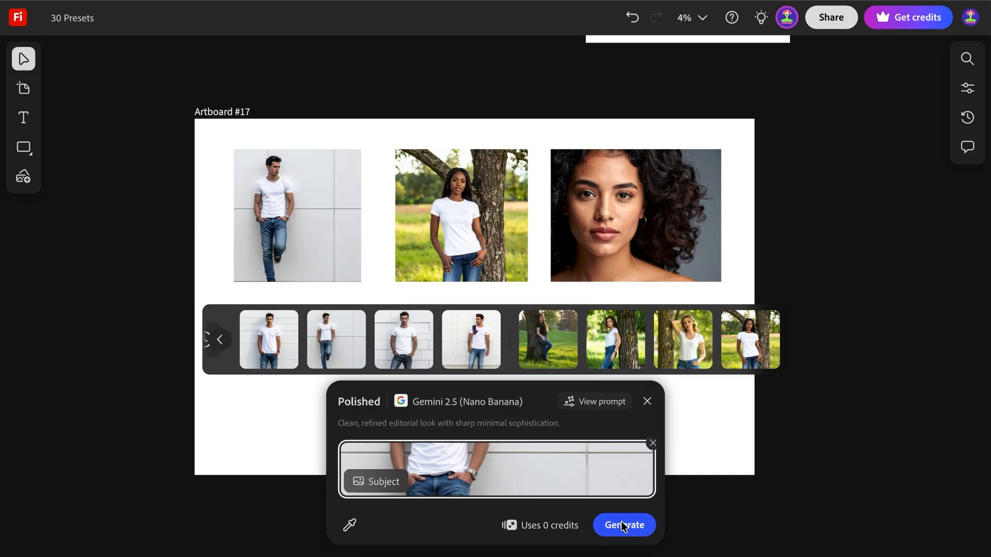
pyautogui.moveTo(556, 444)
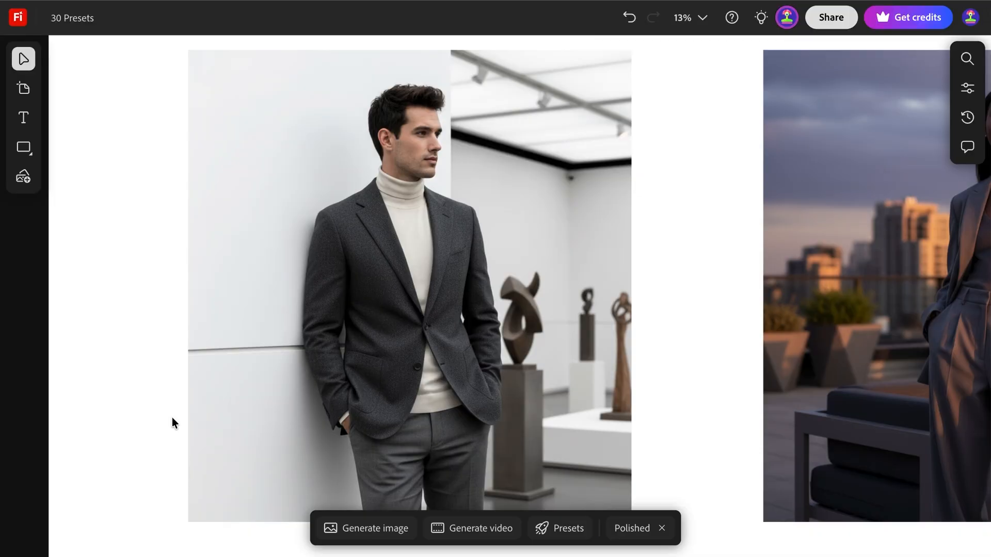
# - Examine the three Polished images up close and compare them with the original photos on Artboard #17
pyautogui.hscroll(8, 172, 417)
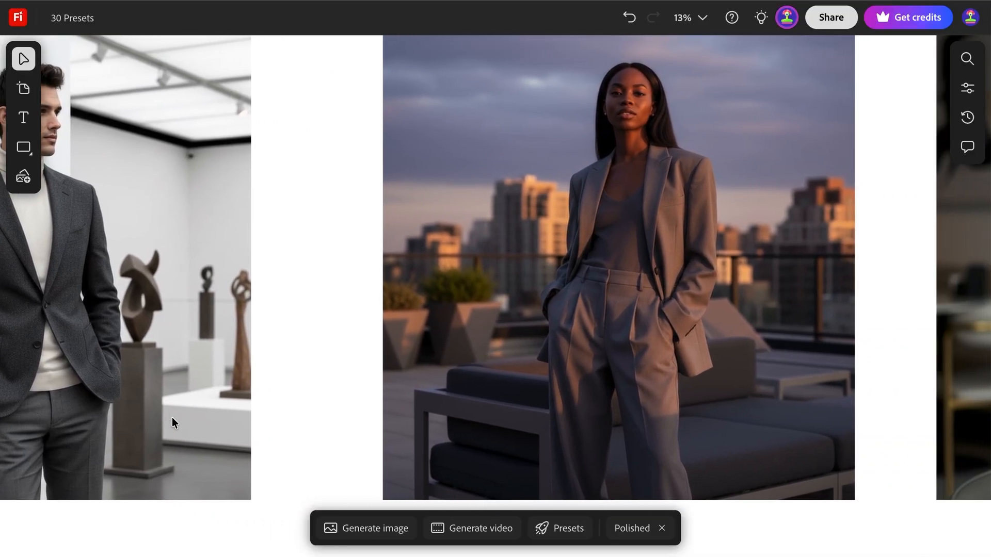
pyautogui.hscroll(8, 171, 417)
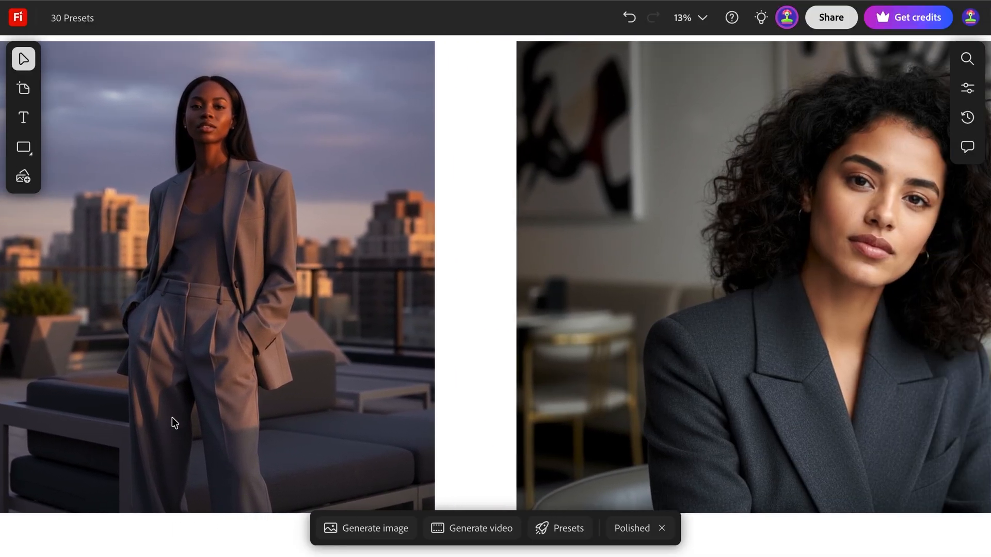
pyautogui.scroll(-3, 172, 417)
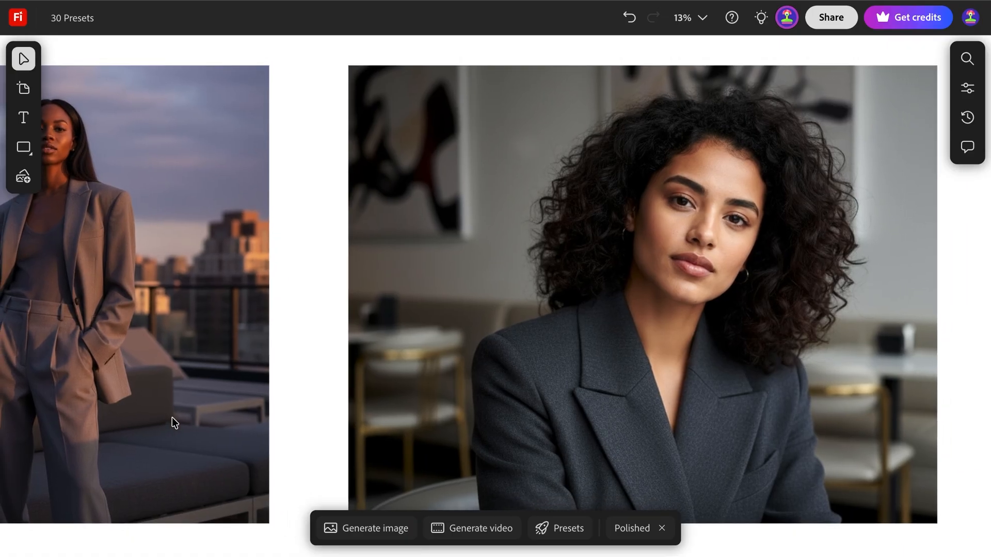
pyautogui.scroll(-5, 172, 417)
pyautogui.hscroll(-3, 172, 417)
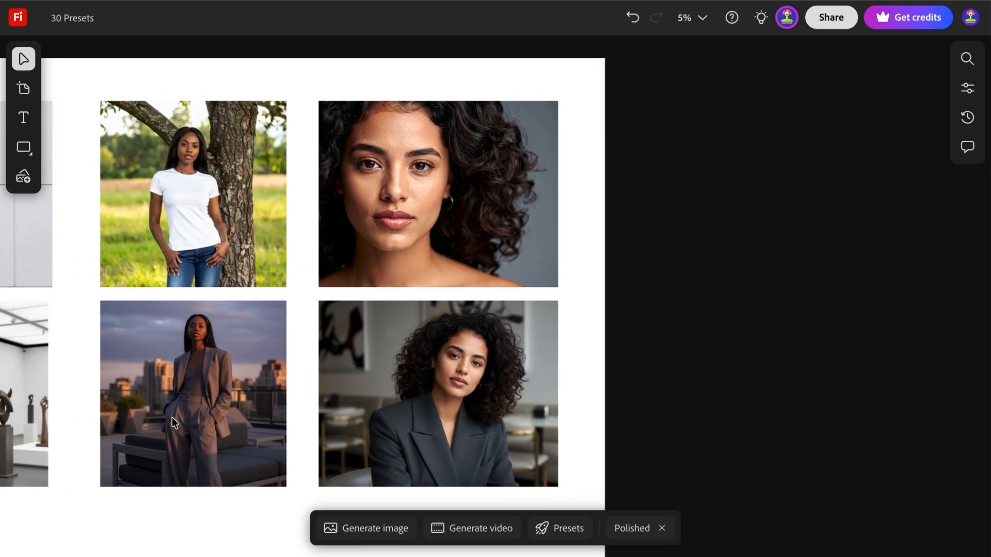
pyautogui.hscroll(-4, 171, 417)
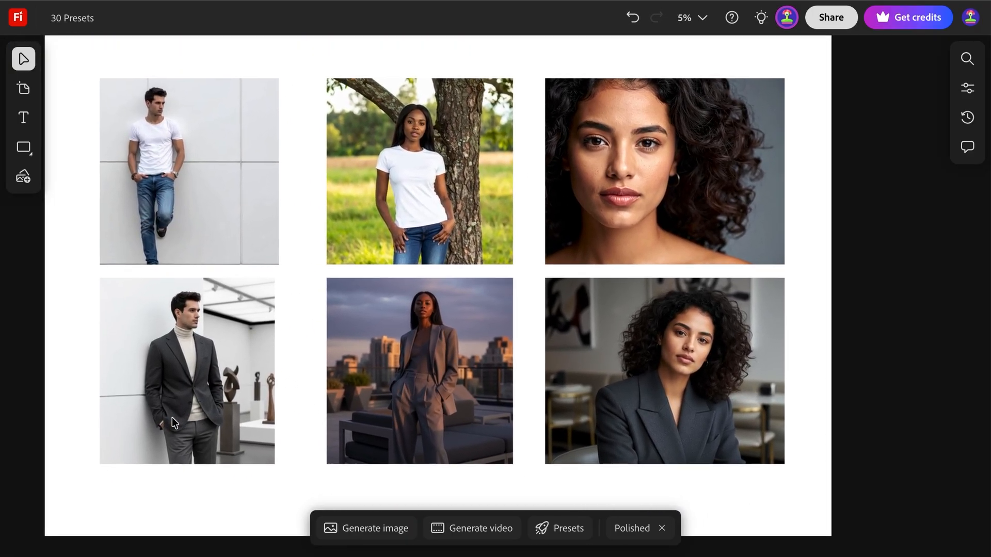
pyautogui.press('shift+super+4')
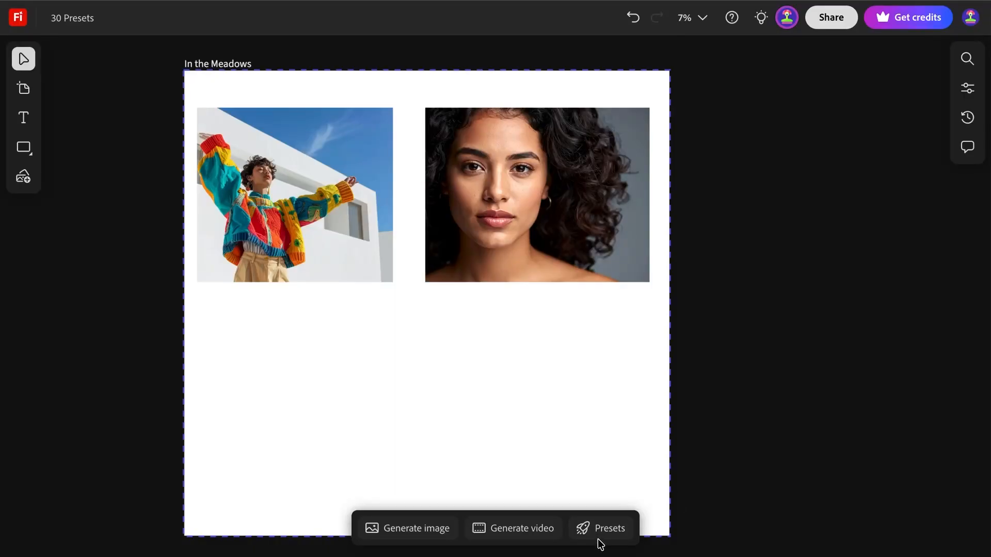
# - Generate an In the meadows image with the person in the colourful knit sweater as subject
pyautogui.click(603, 525)
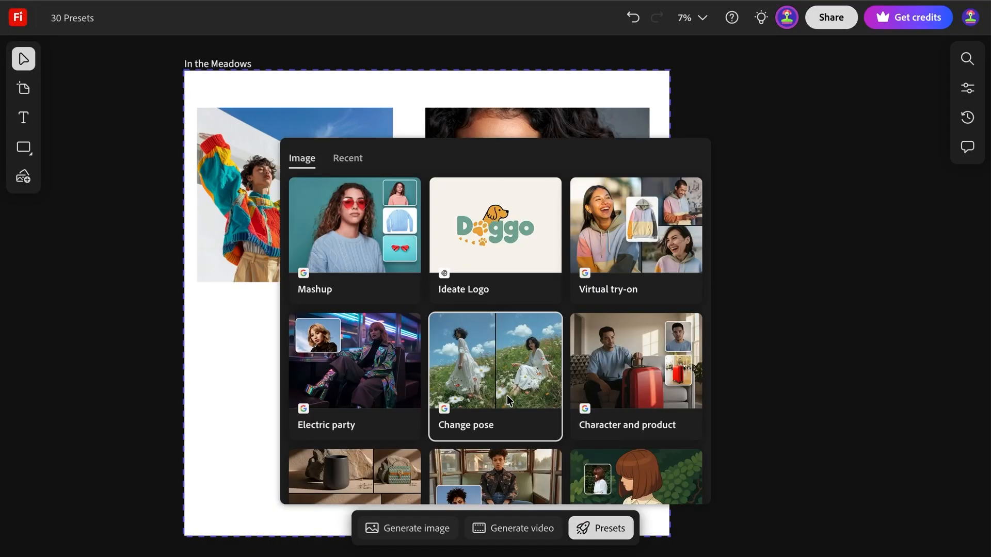
pyautogui.scroll(-2, 506, 398)
pyautogui.scroll(-5, 506, 399)
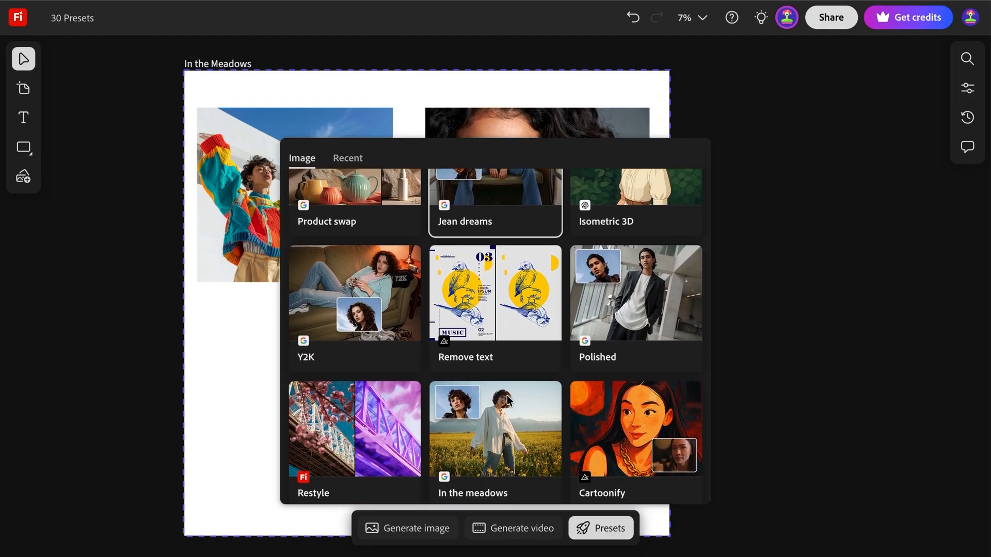
pyautogui.scroll(-2, 492, 453)
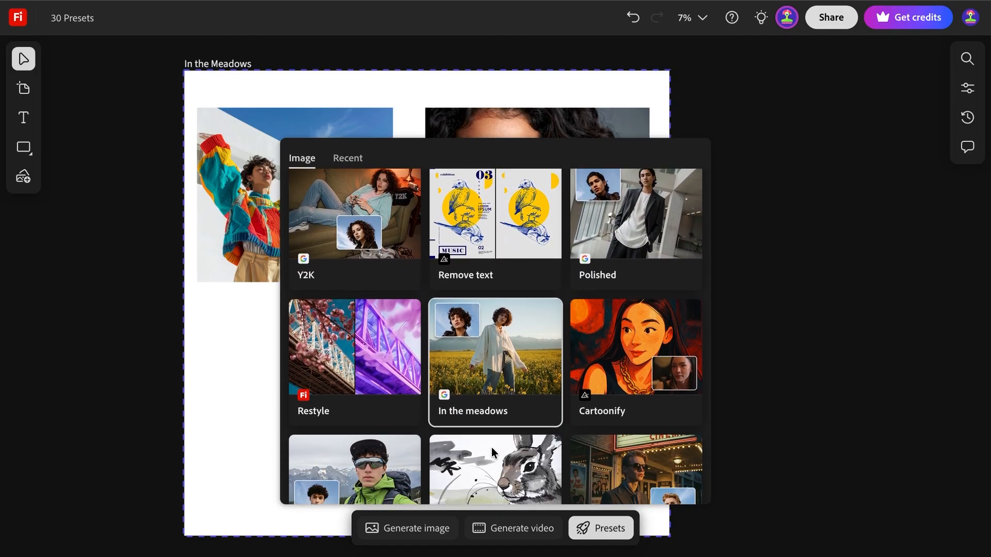
pyautogui.click(494, 373)
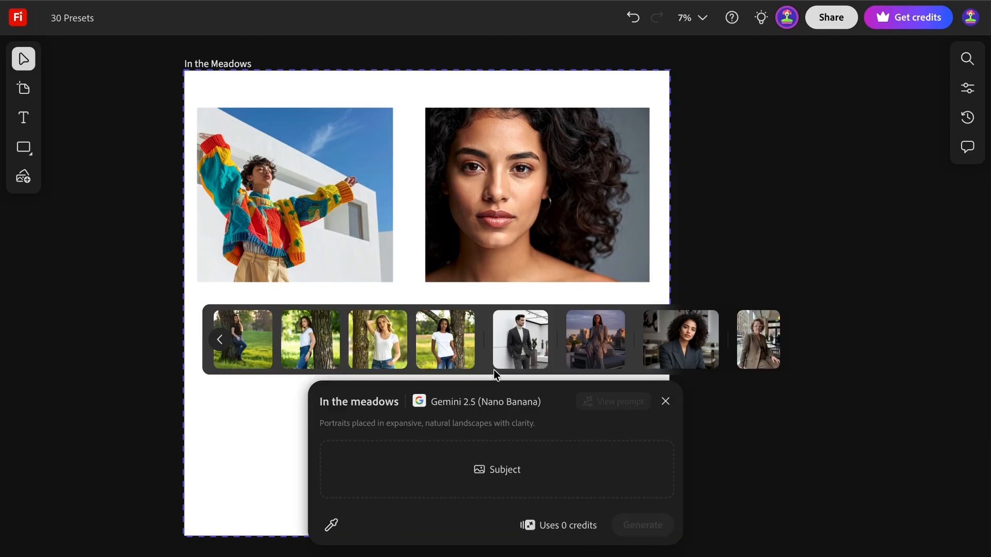
pyautogui.click(463, 463)
pyautogui.click(351, 198)
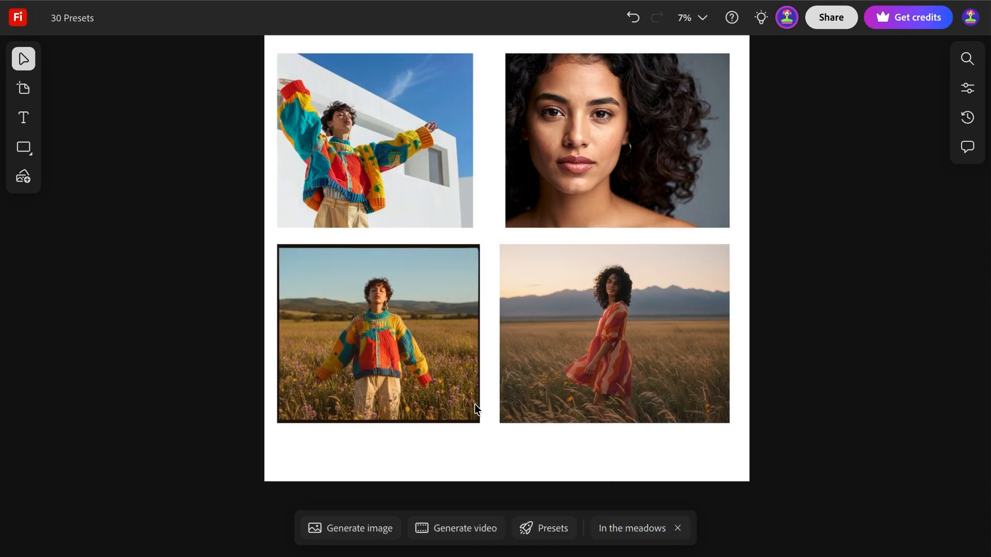
# - Examine the In the meadows images up close and compare the colourful sweater with the original photo
pyautogui.scroll(3, 440, 385)
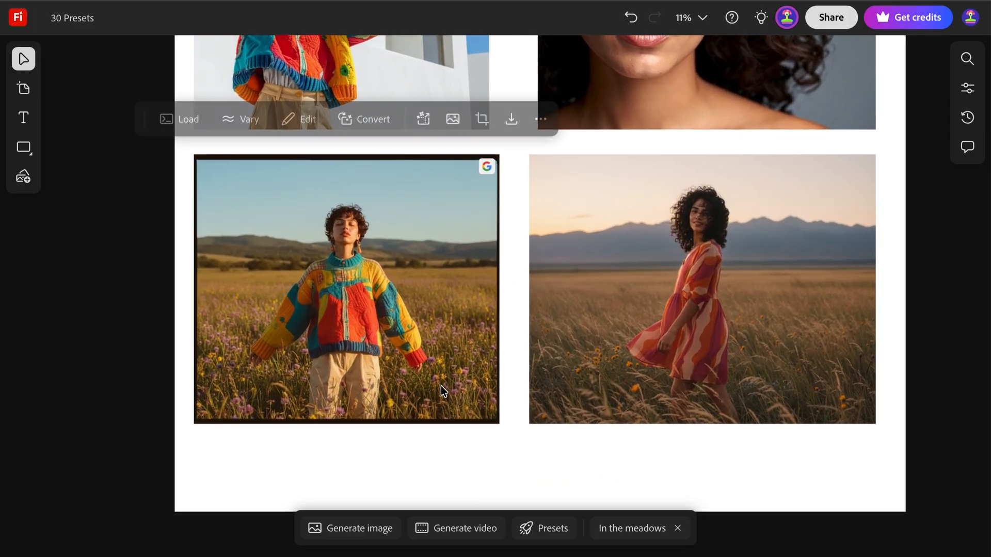
pyautogui.scroll(5, 441, 385)
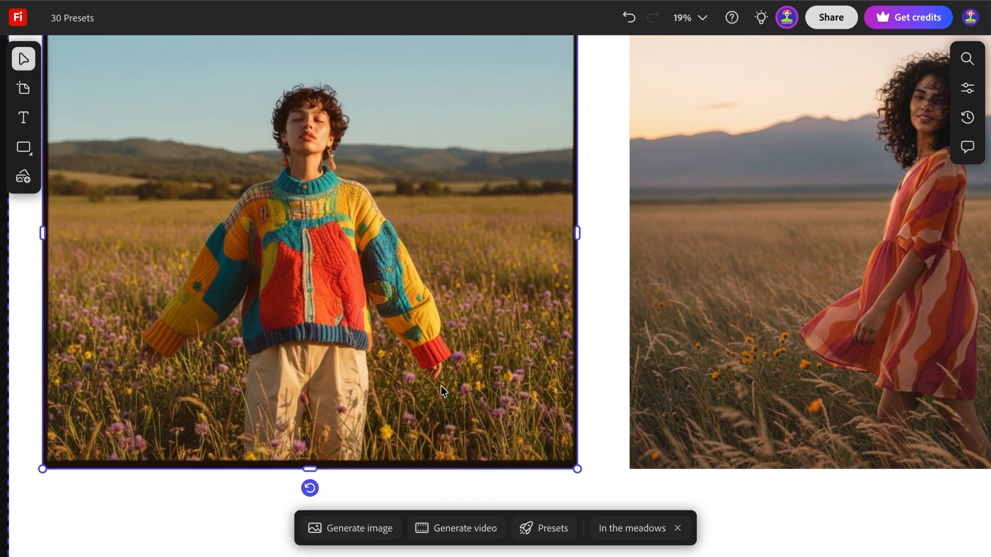
pyautogui.scroll(10, 441, 385)
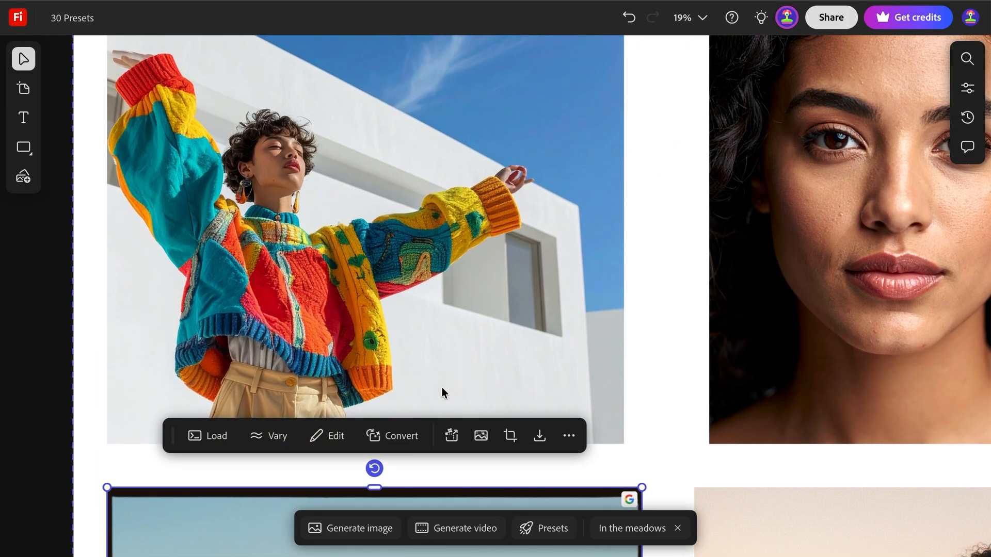
pyautogui.scroll(-8, 441, 386)
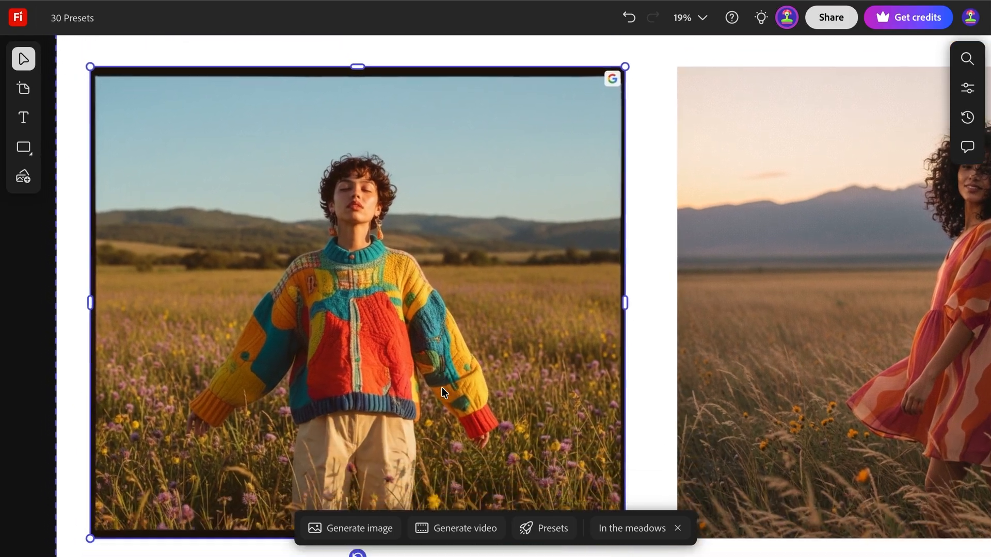
pyautogui.scroll(-1, 442, 387)
pyautogui.hscroll(1, 442, 387)
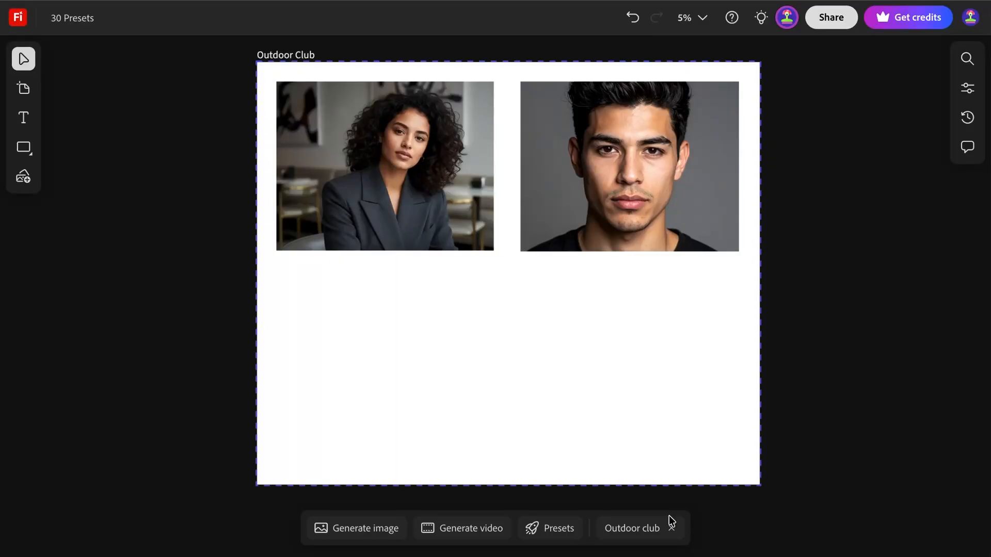
# - Generate an Outdoor club image with the woman in the dark blazer as subject
pyautogui.click(559, 537)
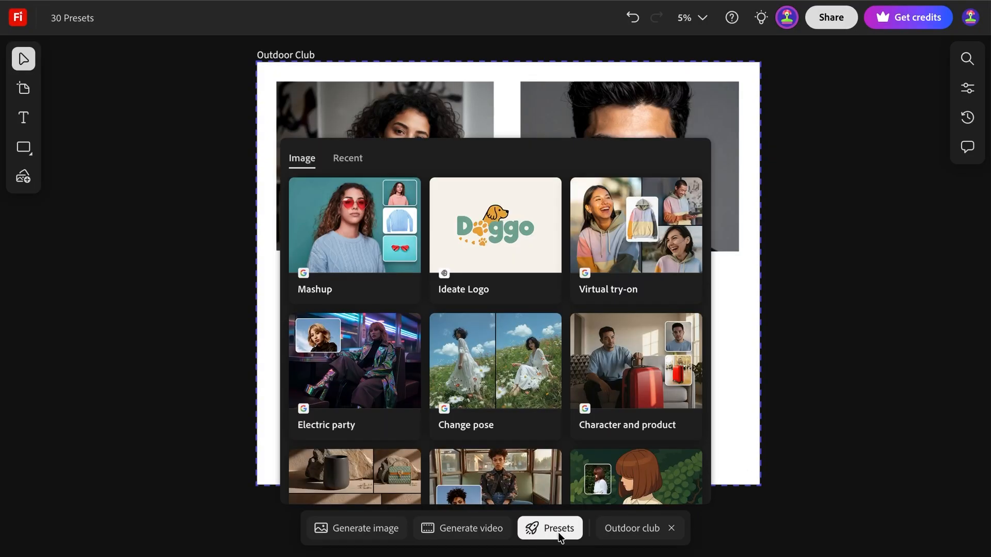
pyautogui.scroll(-9, 486, 498)
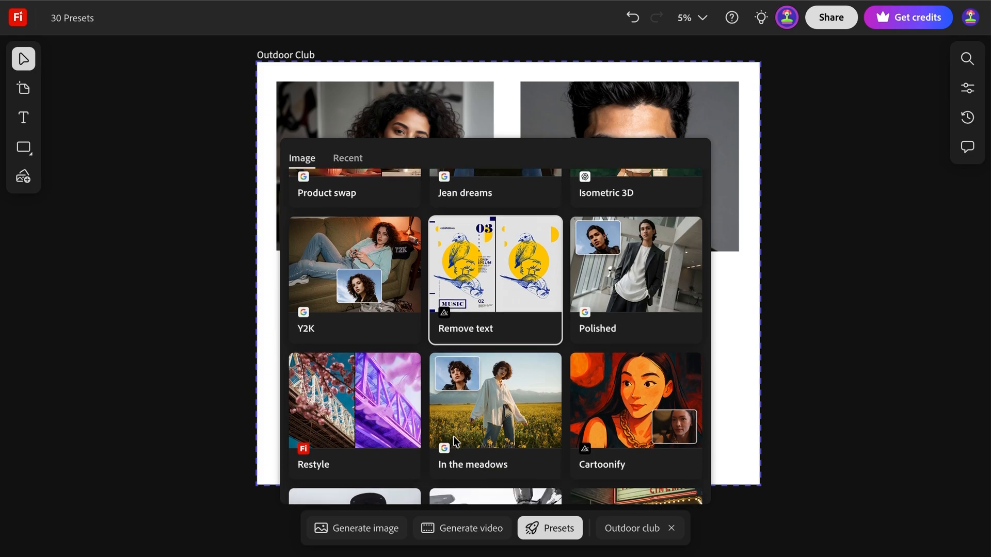
pyautogui.click(350, 436)
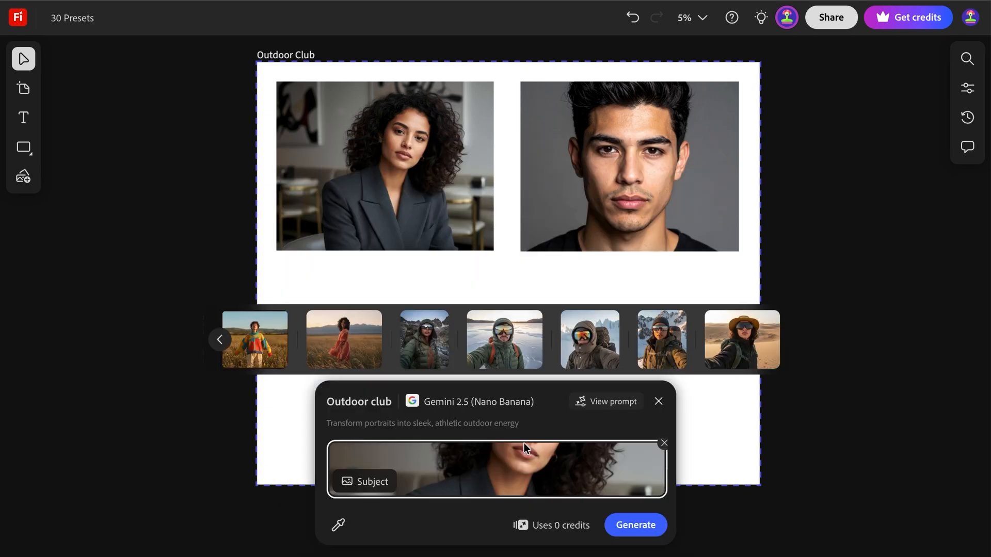
pyautogui.moveTo(599, 447)
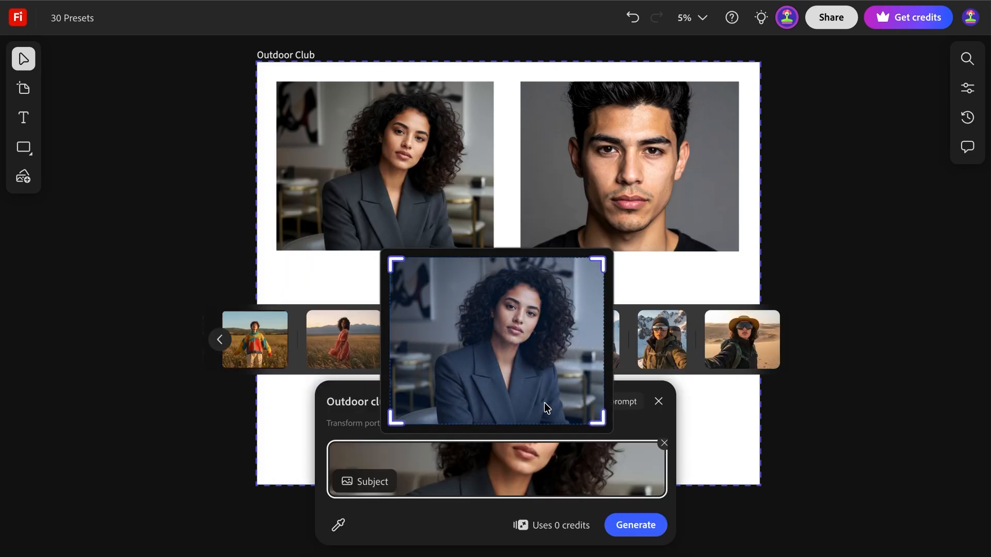
pyautogui.click(632, 533)
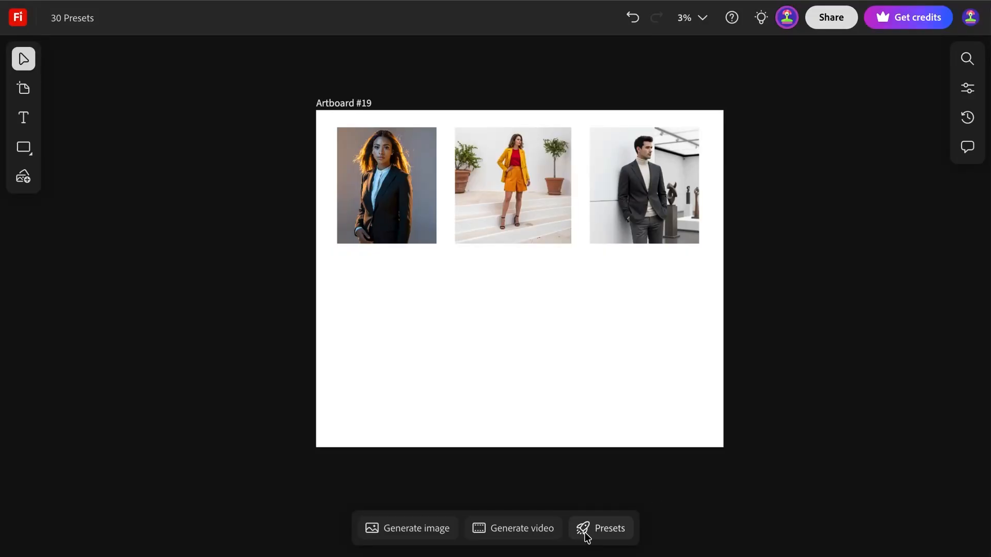
# - Choose the Cinema preset for the portraits on Artboard #19
pyautogui.click(591, 531)
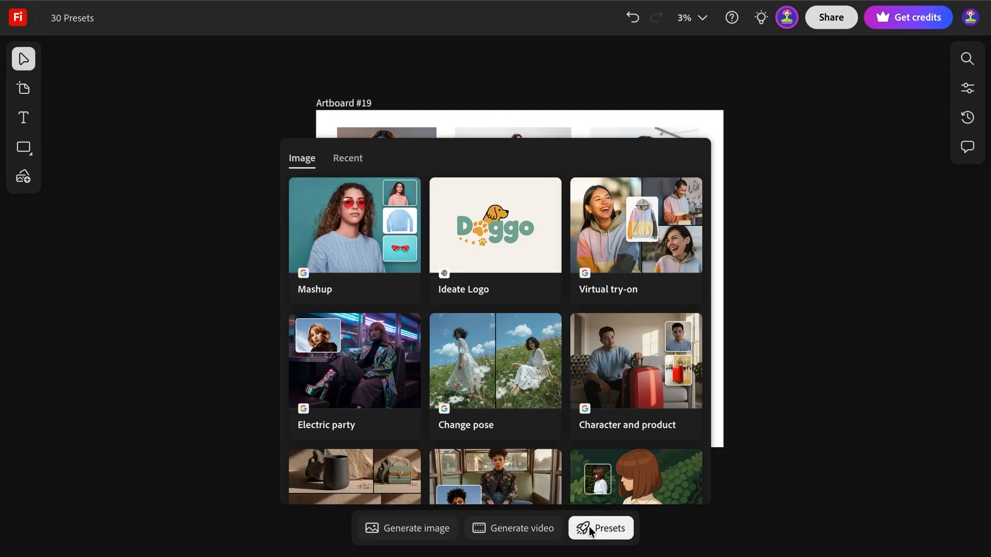
pyautogui.scroll(-10, 501, 434)
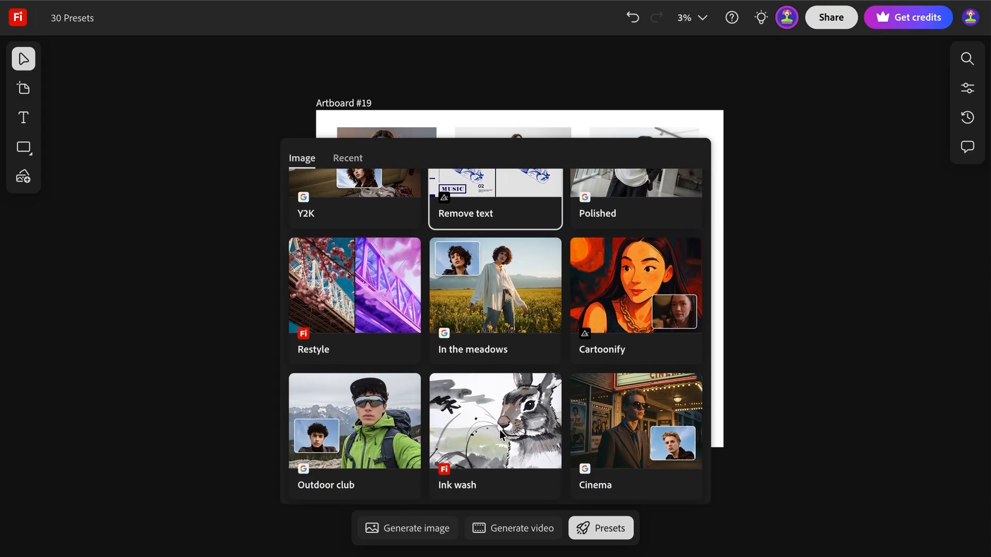
pyautogui.click(618, 377)
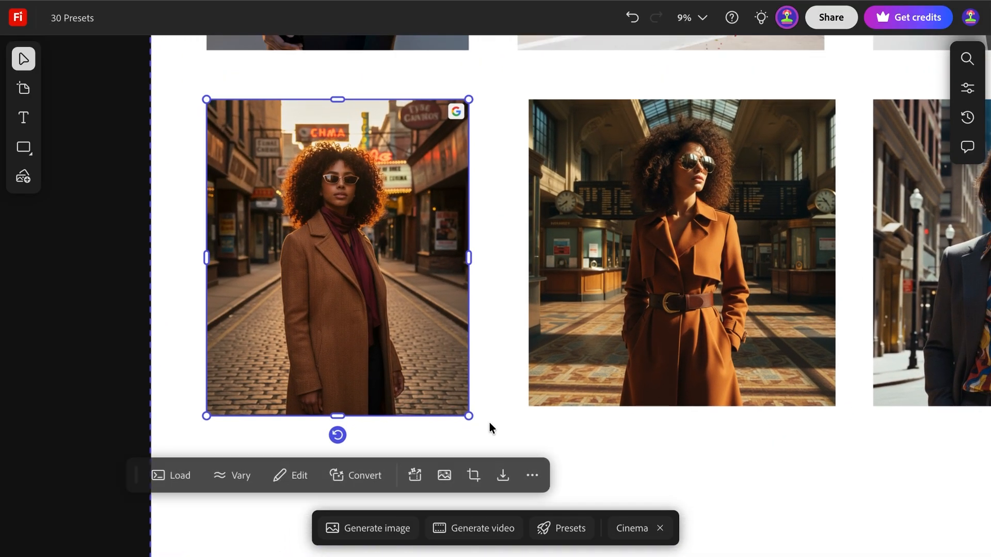
# - Examine the three Cinema images on Artboard #19 and compare them with the original photos above them
pyautogui.scroll(6, 489, 423)
pyautogui.hscroll(2, 489, 424)
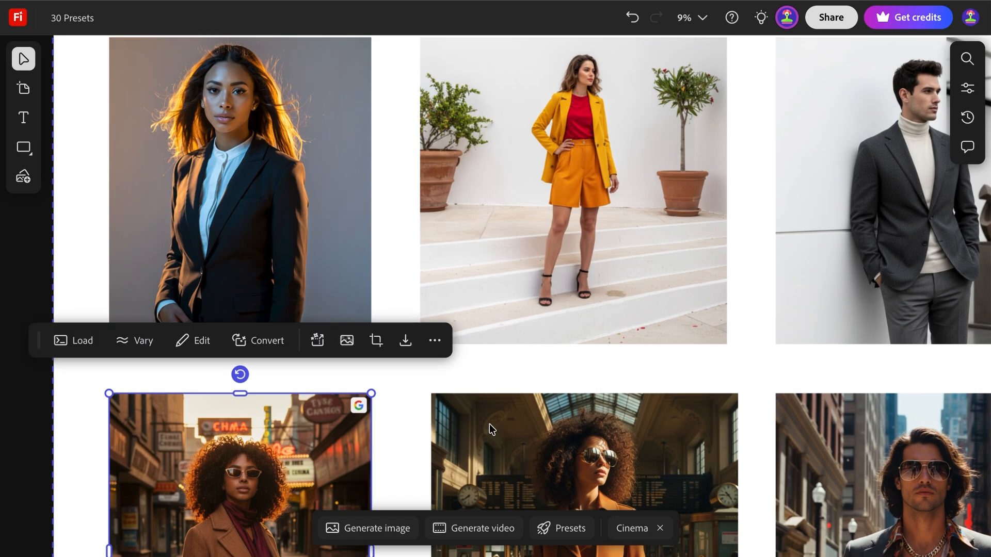
pyautogui.scroll(-5, 490, 424)
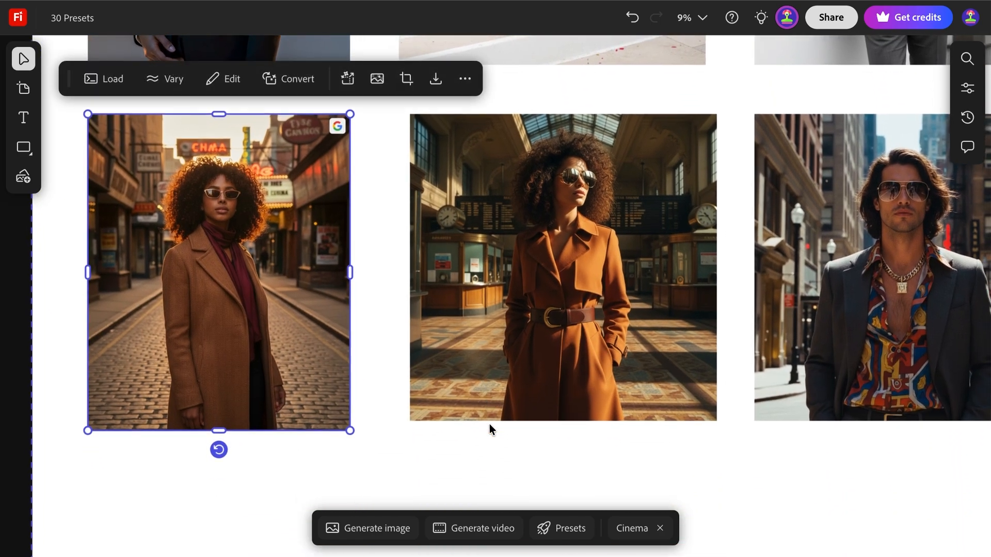
pyautogui.scroll(-5, 489, 423)
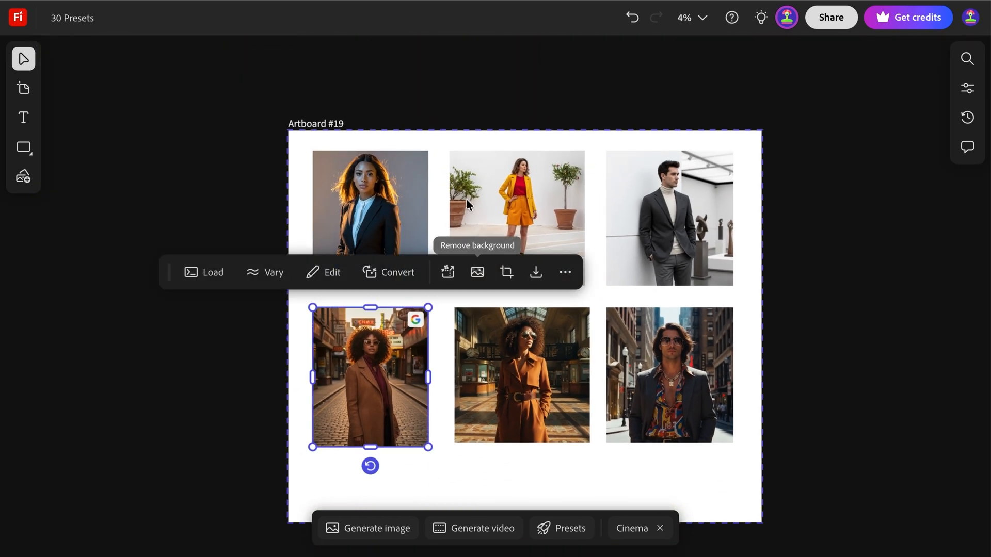
pyautogui.scroll(-2, 466, 199)
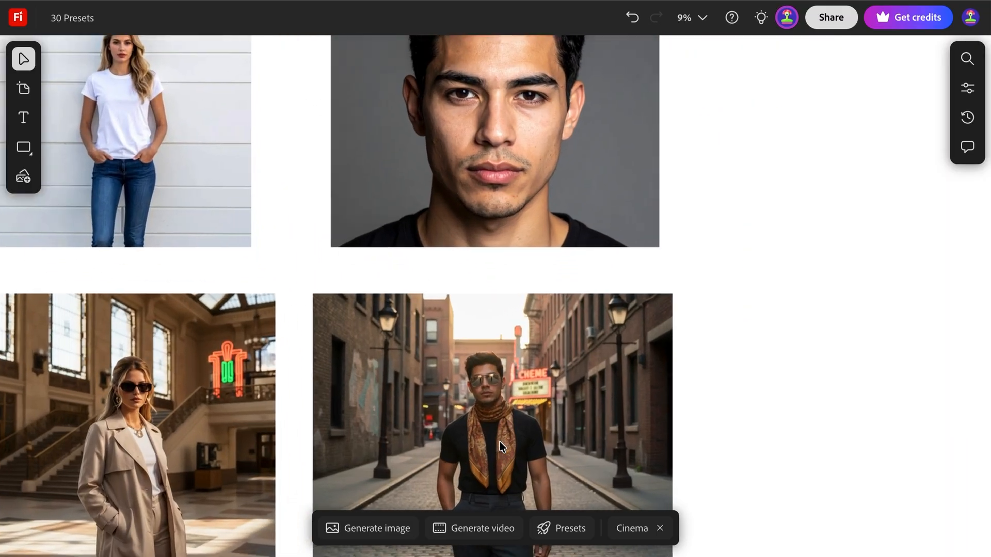
# - Compare the Cinema images of the woman in the white T-shirt and the man in black with their original photos
pyautogui.scroll(2, 500, 441)
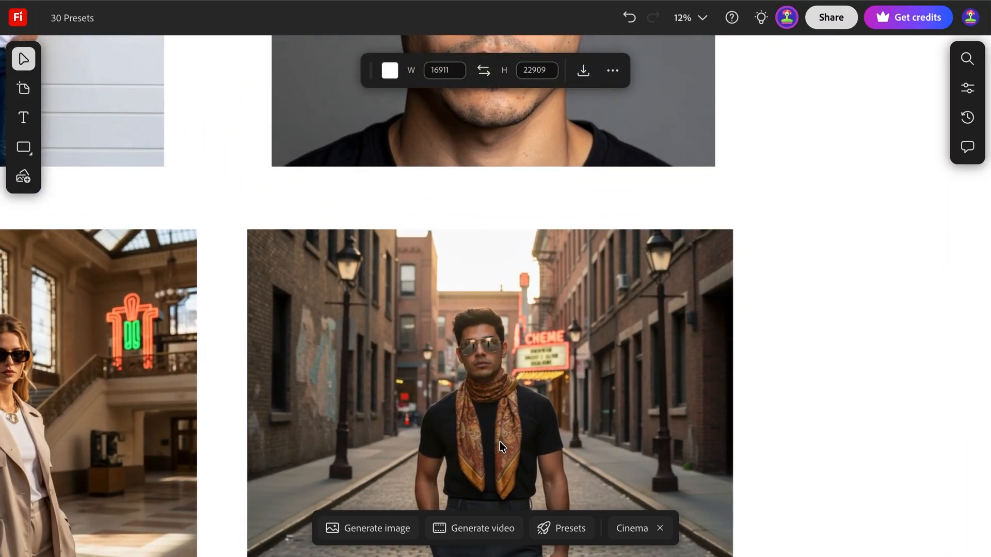
pyautogui.scroll(3, 500, 441)
pyautogui.hscroll(-2, 500, 441)
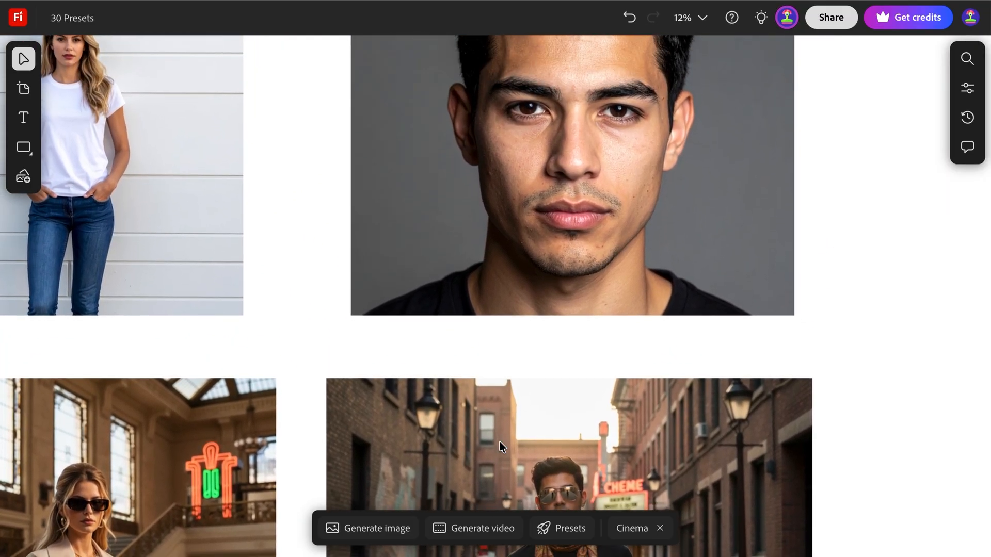
pyautogui.scroll(-5, 500, 441)
pyautogui.hscroll(-2, 500, 441)
pyautogui.scroll(5, 499, 441)
pyautogui.hscroll(-3, 499, 441)
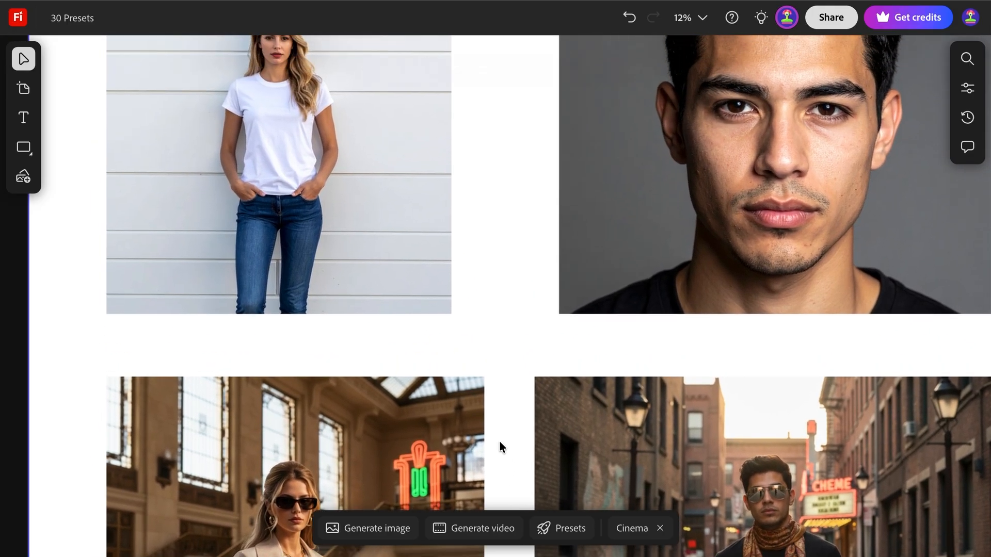
pyautogui.scroll(-5, 500, 441)
pyautogui.scroll(-3, 499, 441)
pyautogui.hscroll(2, 500, 441)
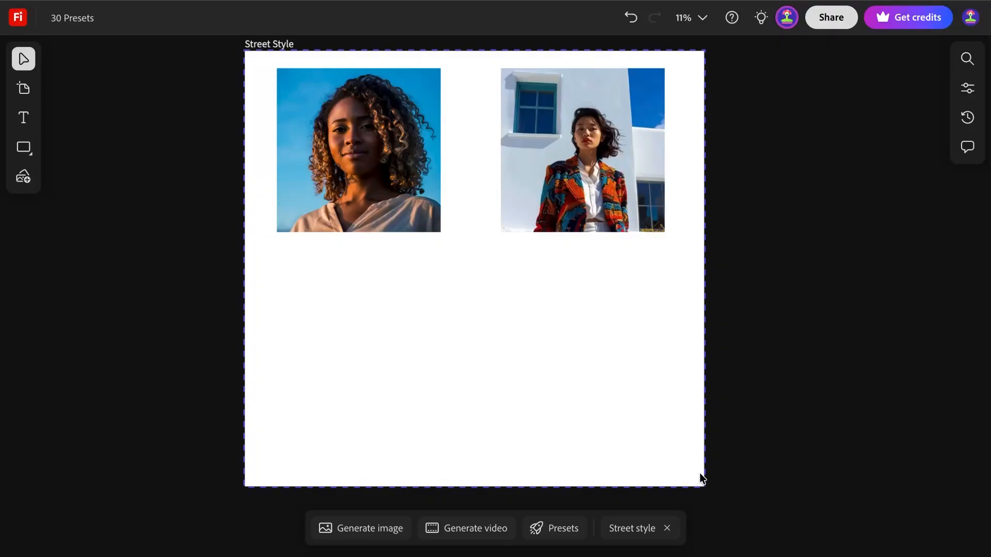
# - Generate a Street style image with the woman in the patterned blazer as subject
pyautogui.click(554, 537)
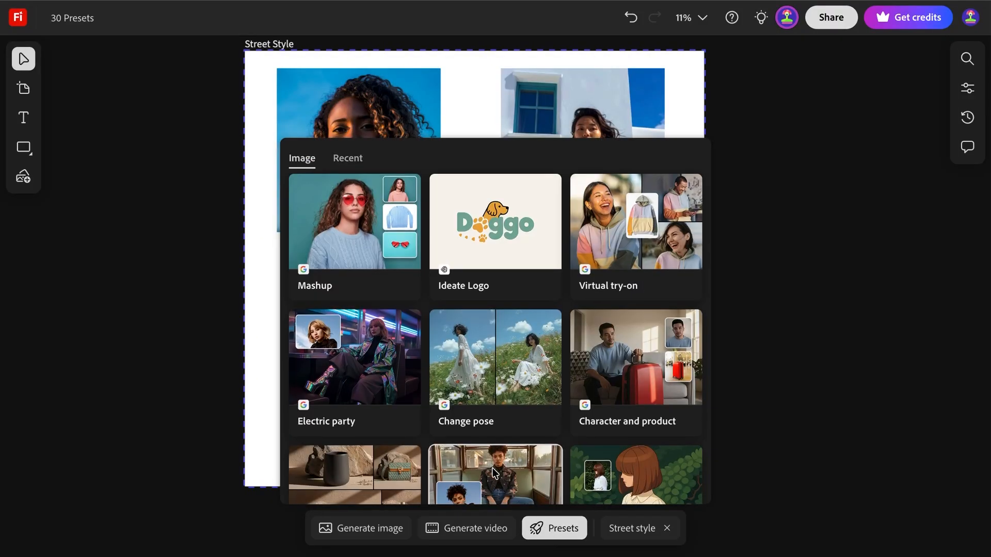
pyautogui.scroll(-8, 492, 469)
pyautogui.scroll(-5, 494, 472)
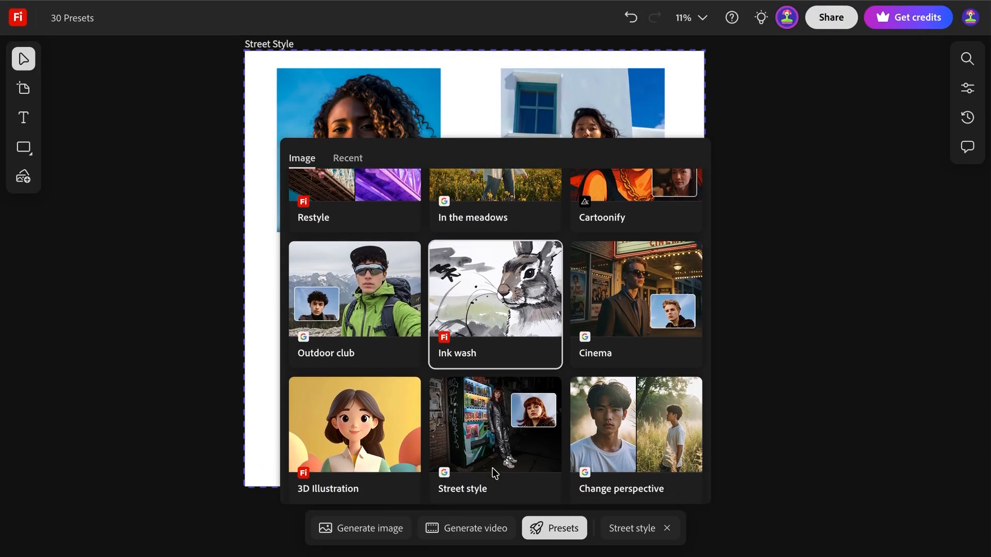
pyautogui.click(483, 347)
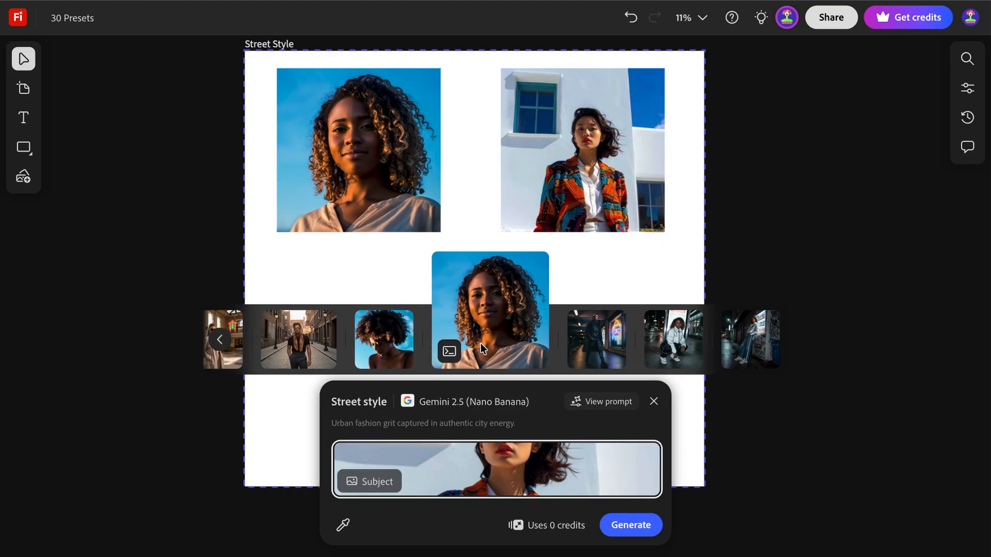
pyautogui.moveTo(610, 474)
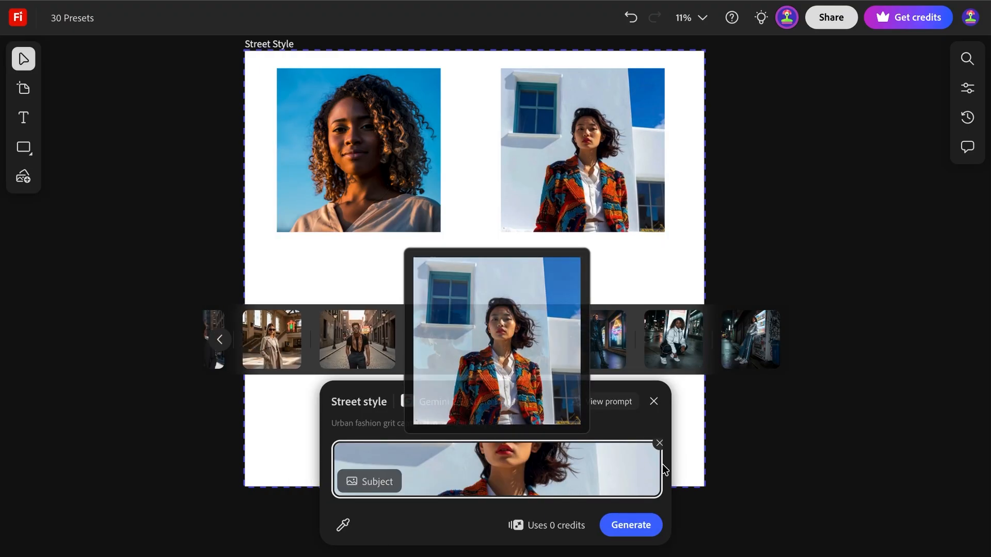
pyautogui.click(631, 524)
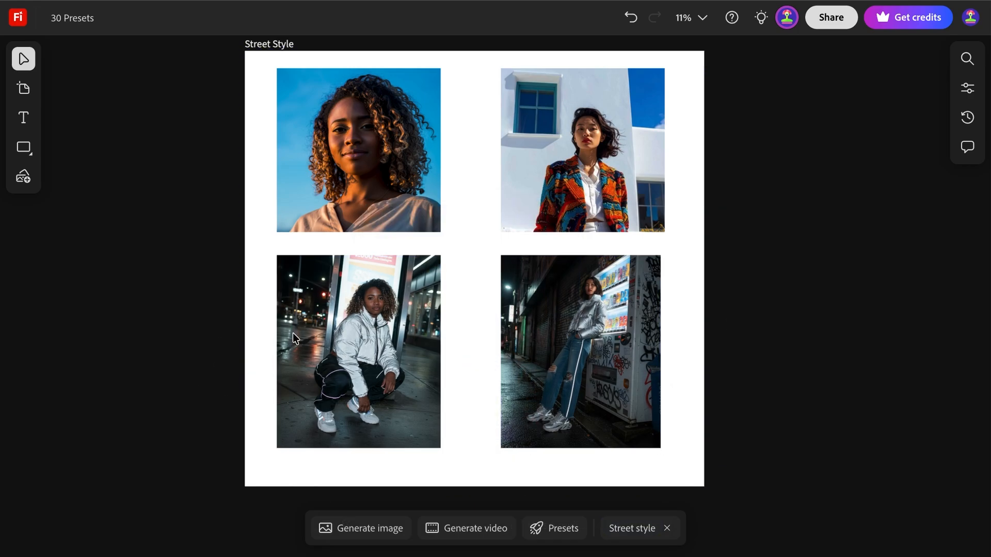
# - Examine the clothing, shoes and backgrounds of the two Street style images up close
pyautogui.scroll(10, 305, 334)
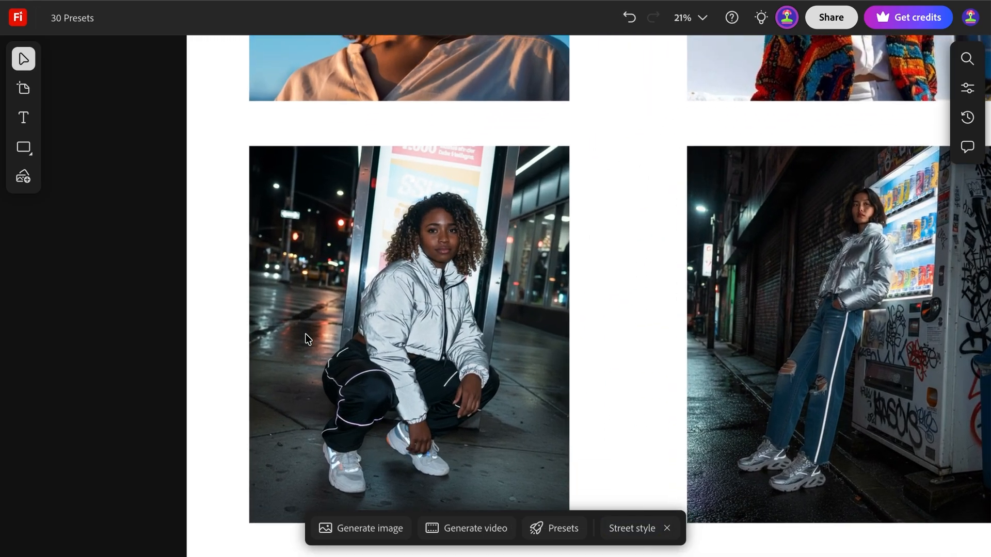
pyautogui.scroll(-4, 305, 334)
pyautogui.hscroll(4, 305, 334)
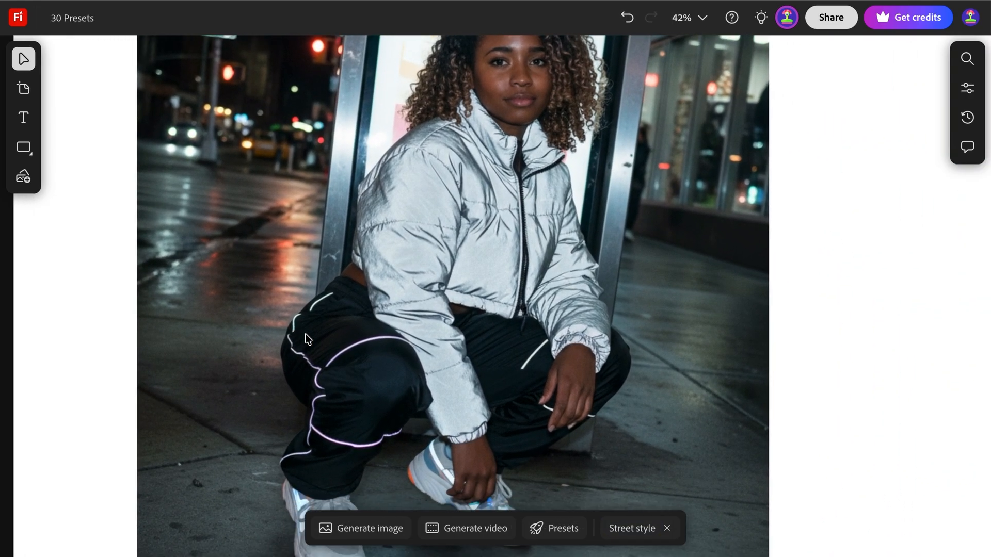
pyautogui.hscroll(5, 305, 334)
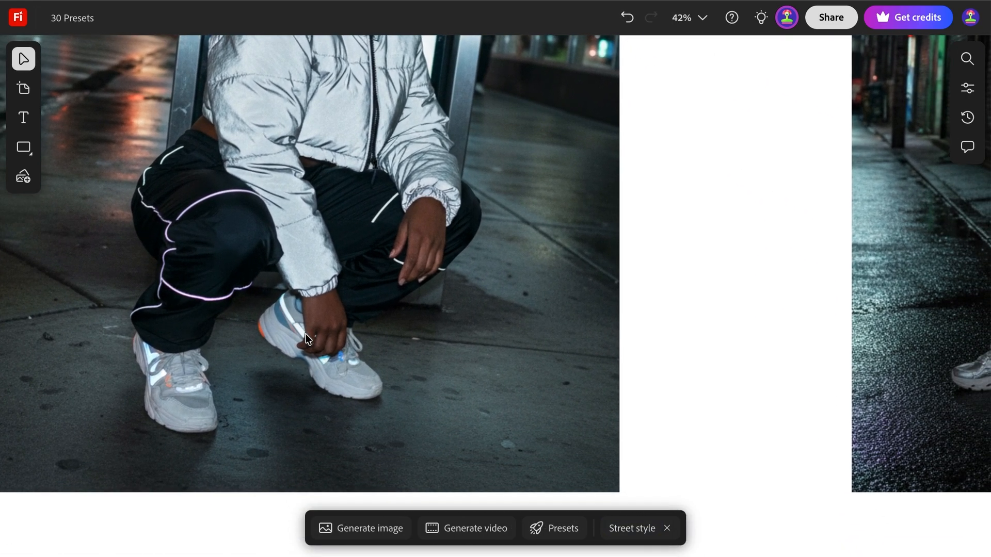
pyautogui.hscroll(8, 305, 334)
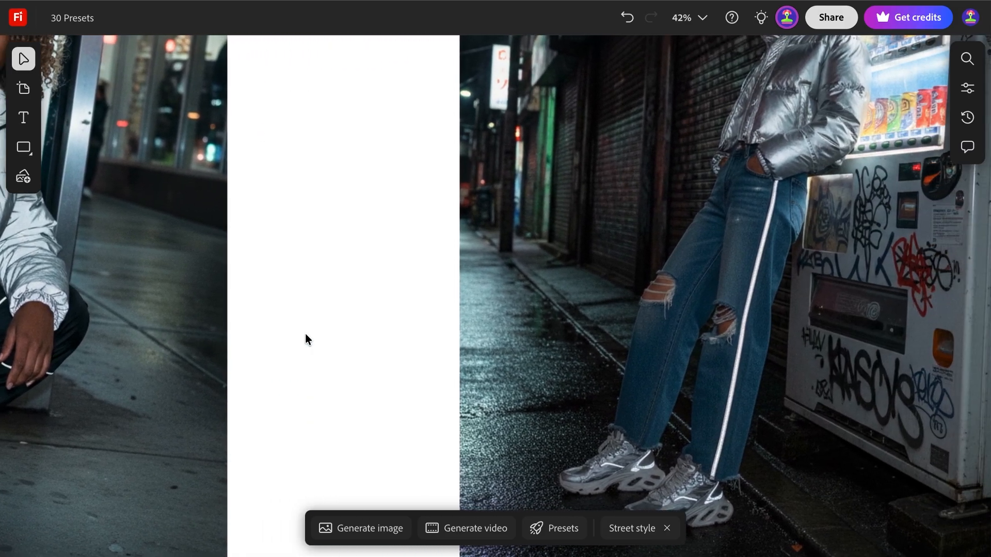
# - Compare the Street style image of the woman in the silver jacket with the original patterned-blazer photo above it
pyautogui.scroll(3, 305, 334)
pyautogui.hscroll(2, 305, 333)
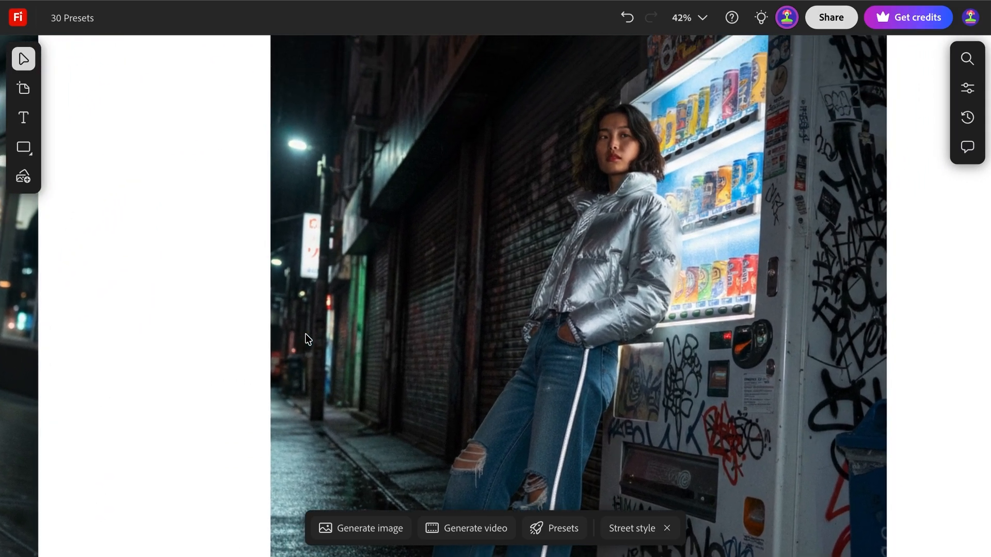
pyautogui.scroll(10, 305, 333)
pyautogui.hscroll(1, 305, 333)
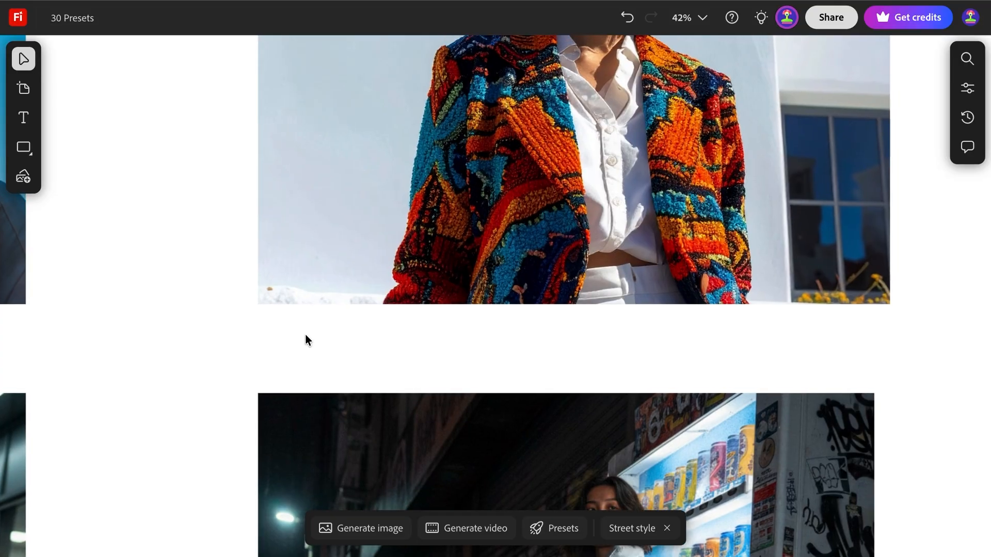
pyautogui.scroll(-10, 304, 334)
pyautogui.hscroll(-2, 305, 335)
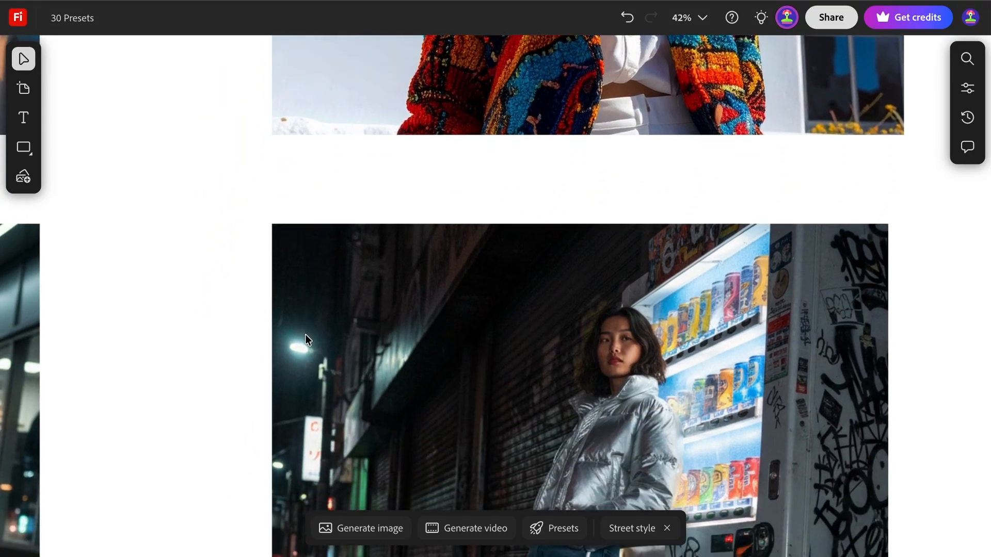
pyautogui.hscroll(-3, 305, 335)
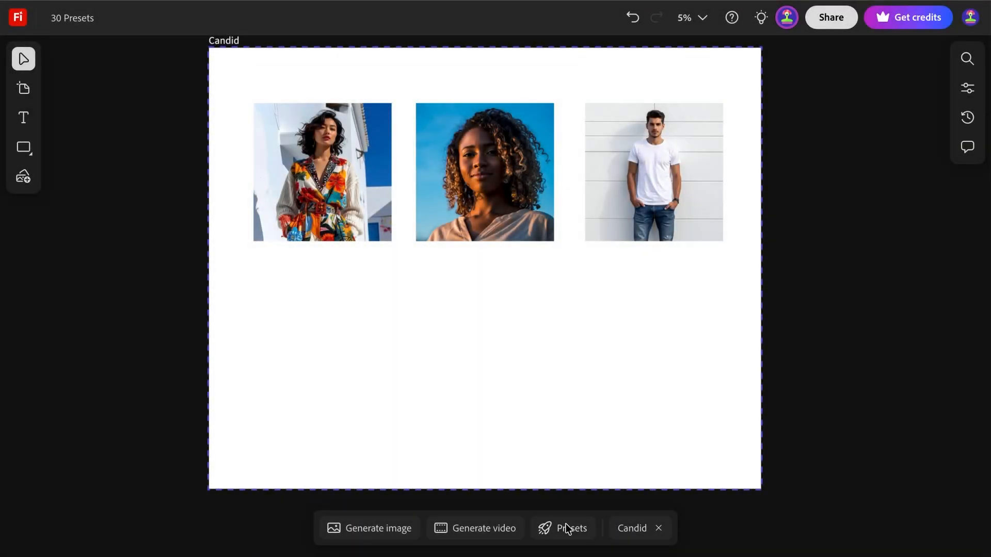
# - Choose the Candid image preset and open its subject selection for the portraits on the Candid artboard
pyautogui.click(562, 526)
pyautogui.scroll(-12, 487, 432)
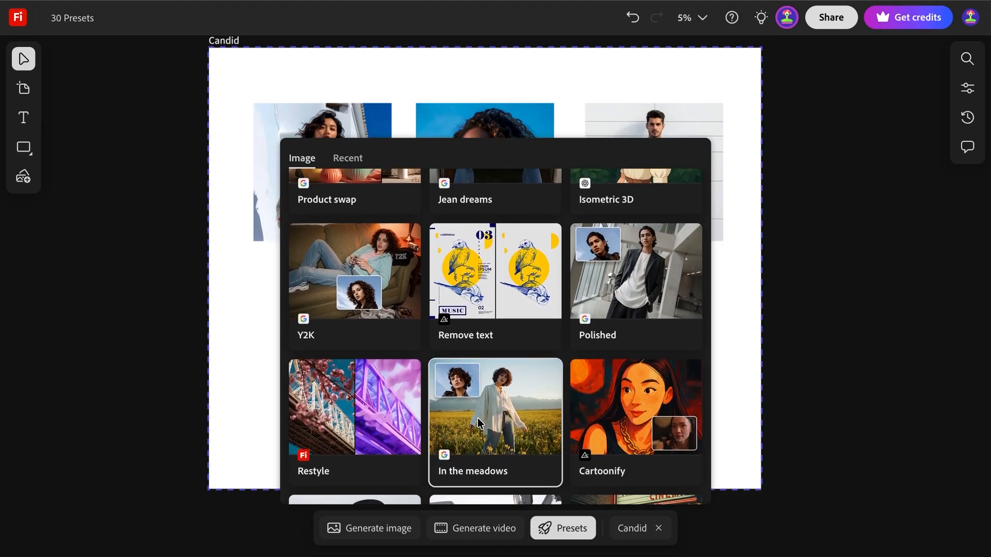
pyautogui.scroll(-4, 478, 418)
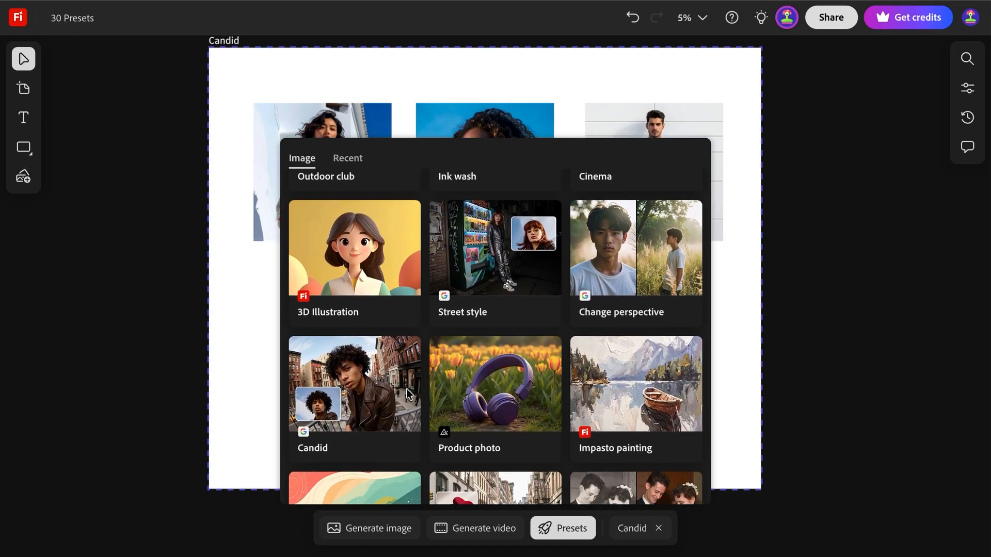
pyautogui.click(370, 386)
pyautogui.click(469, 466)
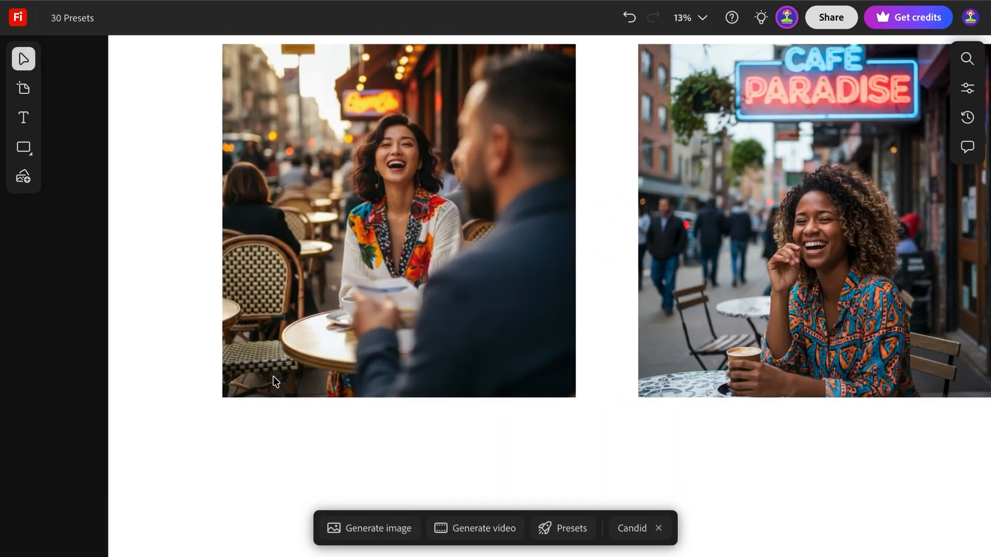
# - Examine the Candid café image of the woman in the floral top up close
pyautogui.scroll(5, 274, 376)
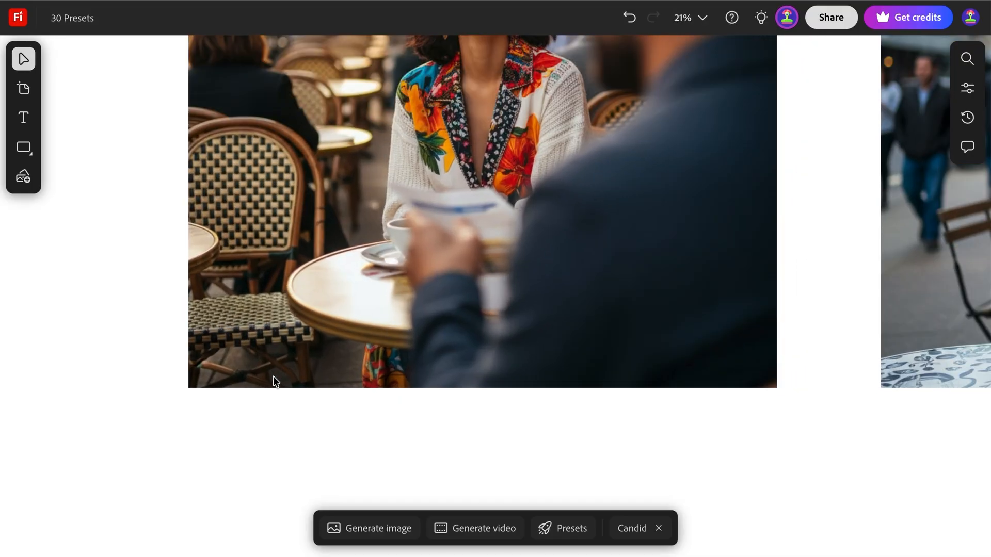
pyautogui.scroll(3, 273, 376)
pyautogui.hscroll(1, 274, 376)
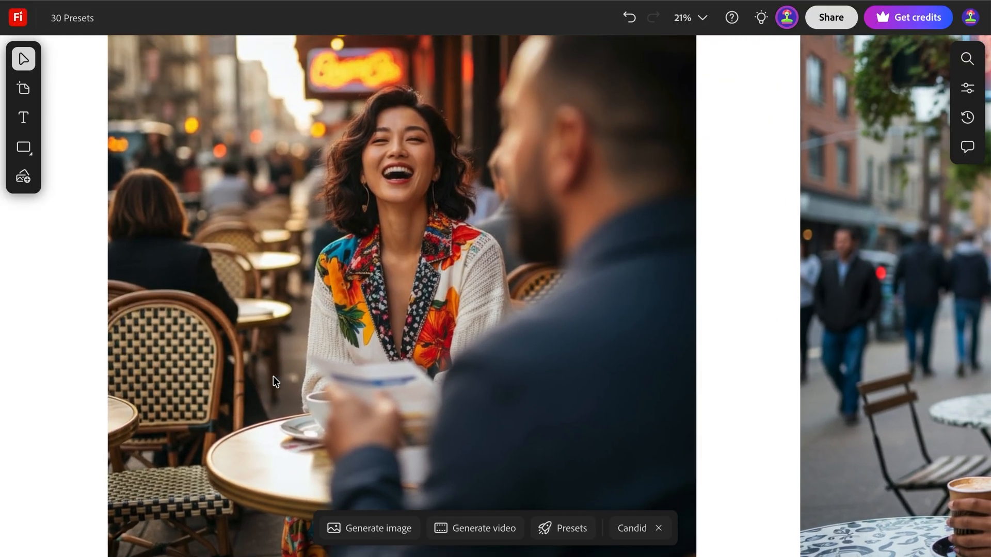
pyautogui.hscroll(6, 273, 376)
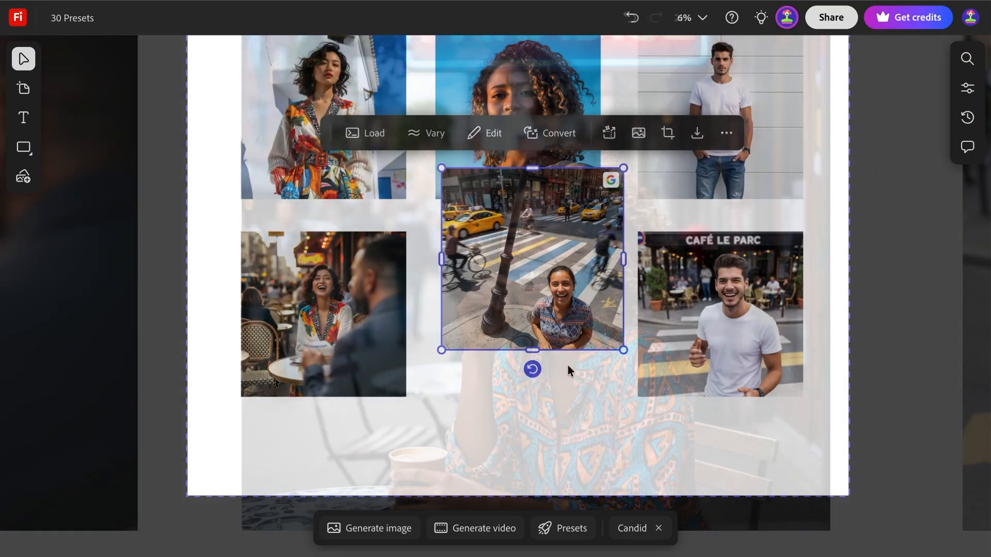
# - Compare the Candid street image with yellow taxis to the original photo of the curly-haired woman above it
pyautogui.scroll(6, 567, 365)
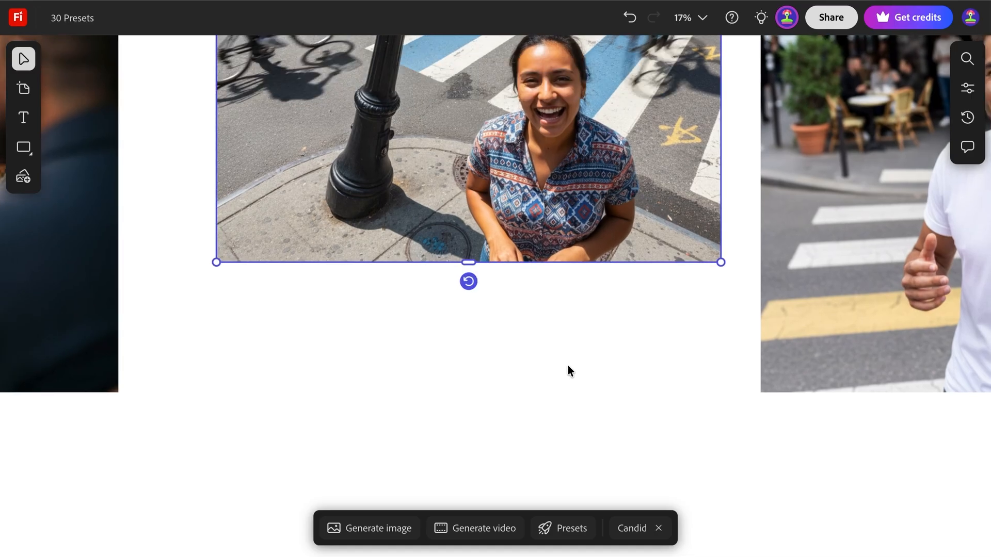
pyautogui.scroll(10, 568, 365)
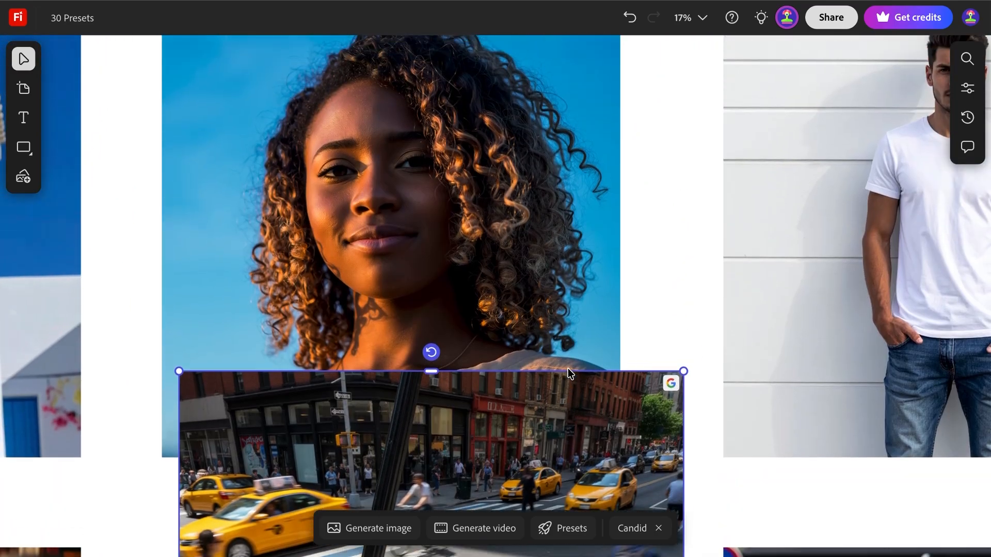
pyautogui.scroll(-8, 567, 371)
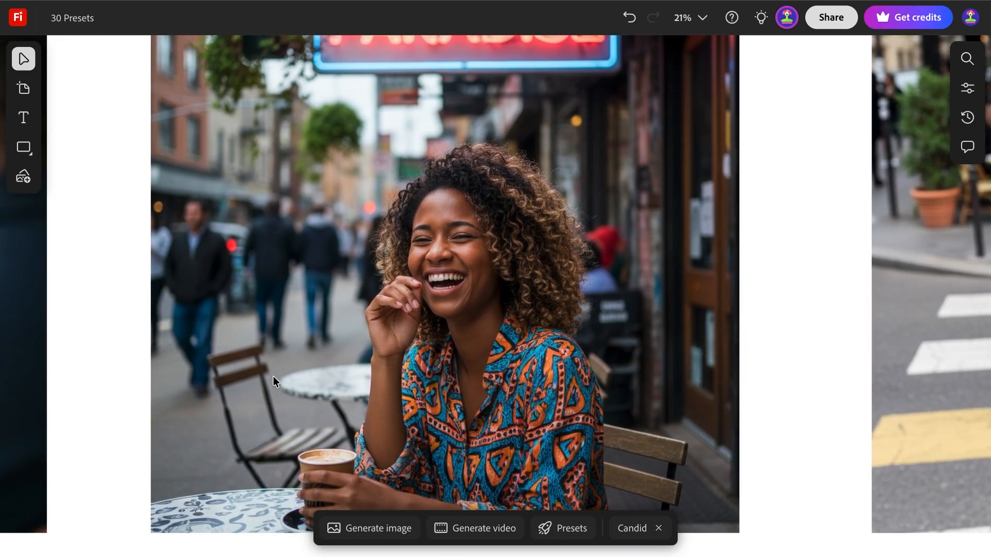
# - Examine the Candid images of the woman with the coffee and the man in the white T-shirt beside their original photos
pyautogui.hscroll(7, 274, 376)
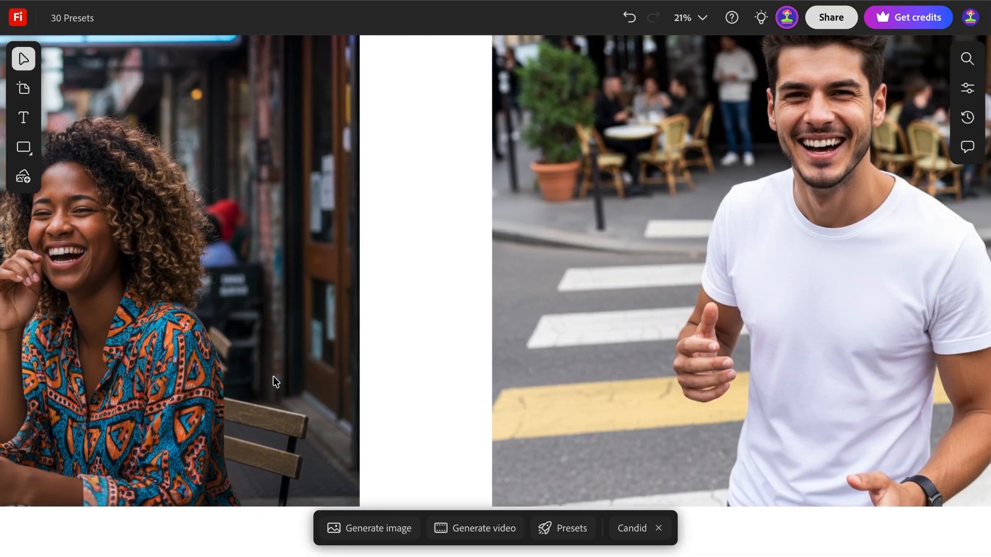
pyautogui.hscroll(3, 273, 376)
pyautogui.scroll(-5, 274, 377)
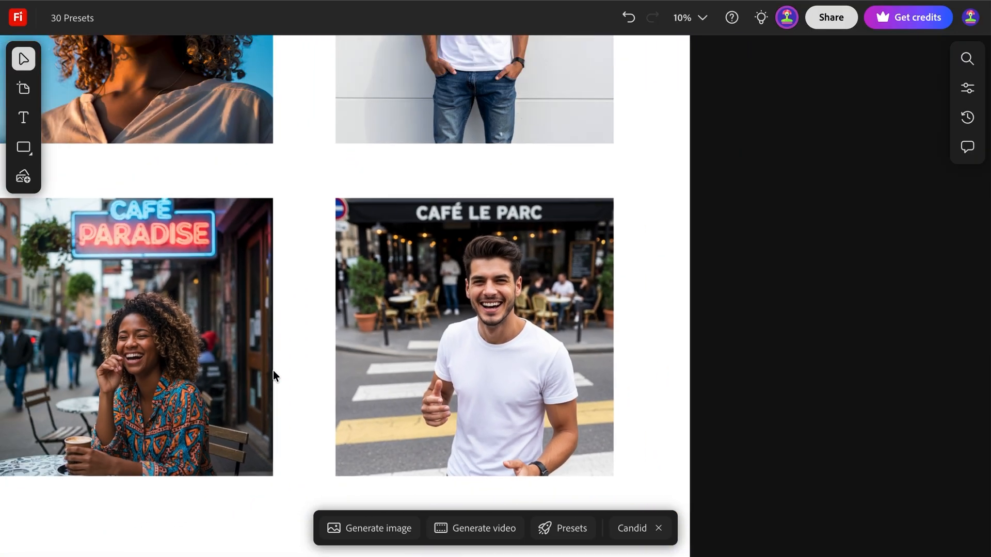
pyautogui.scroll(4, 274, 371)
pyautogui.hscroll(-4, 274, 371)
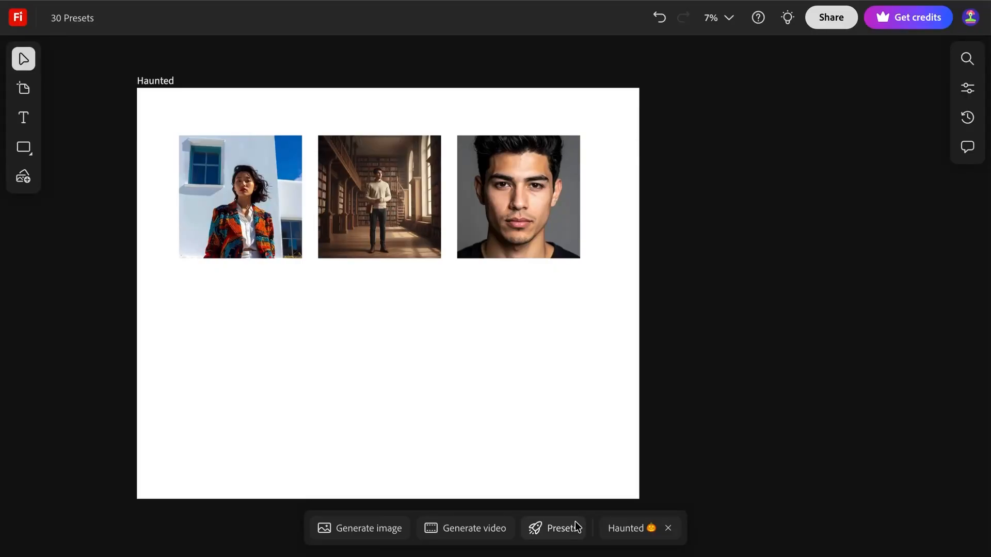
# - Choose the Haunted image preset and open its subject selection for the photos on the Haunted artboard
pyautogui.click(576, 525)
pyautogui.scroll(-5, 550, 452)
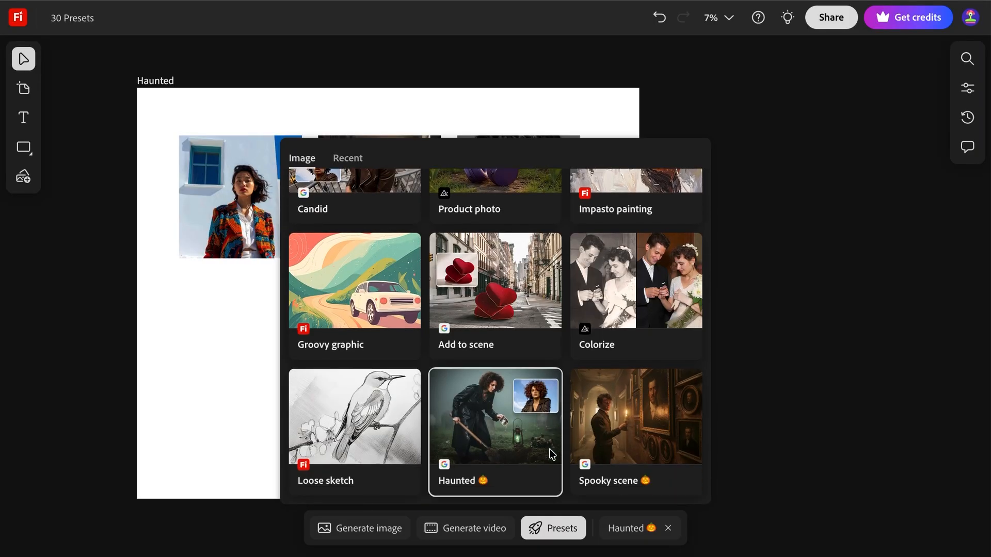
pyautogui.click(549, 449)
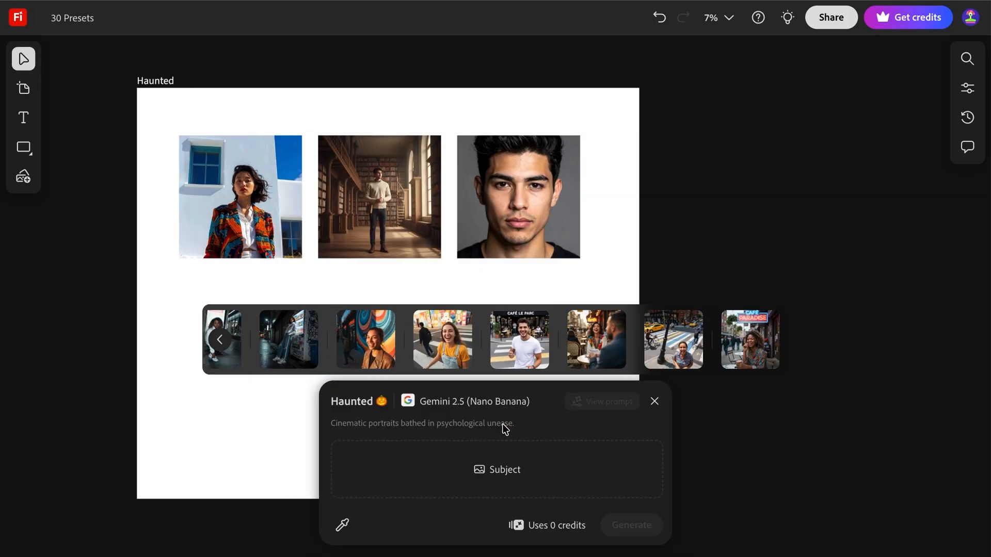
pyautogui.click(493, 472)
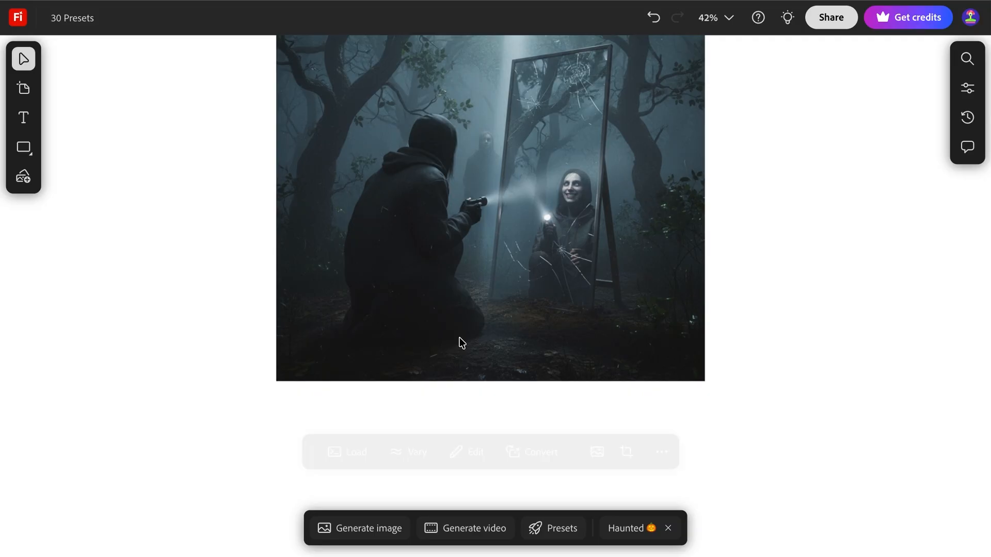
# - Examine the Haunted forest, school hallway and bathroom images and compare them with the original photos above them
pyautogui.scroll(-3, 462, 343)
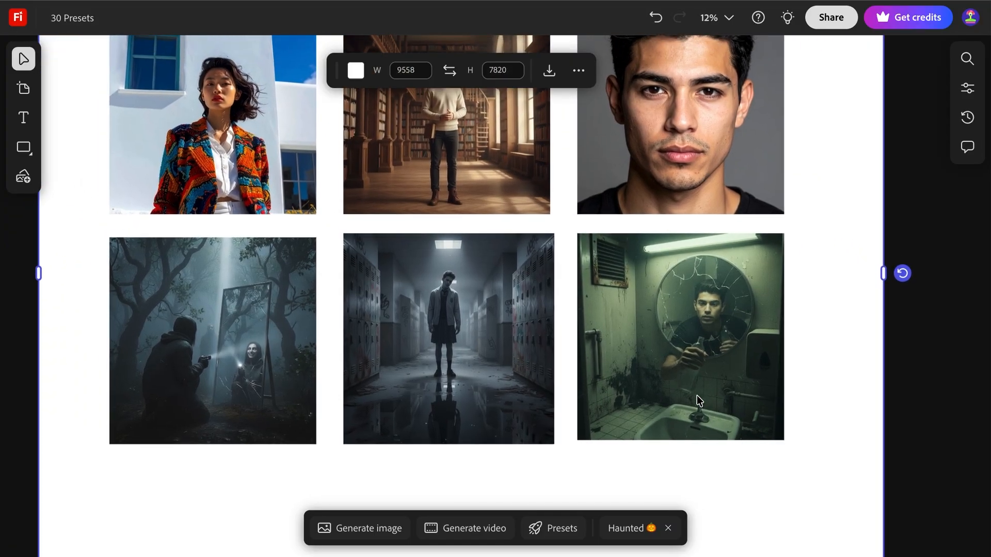
pyautogui.scroll(2, 697, 397)
pyautogui.scroll(6, 696, 401)
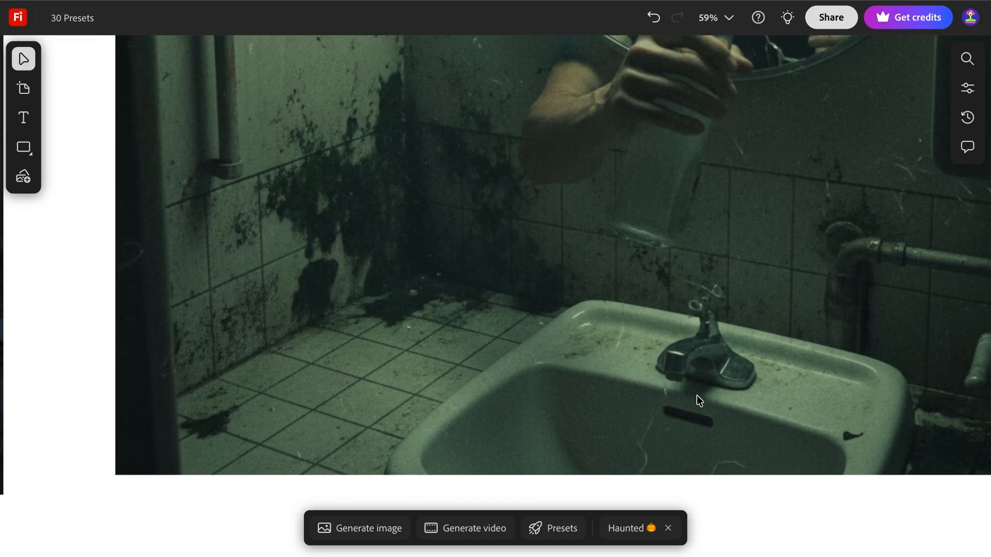
pyautogui.scroll(-4, 697, 395)
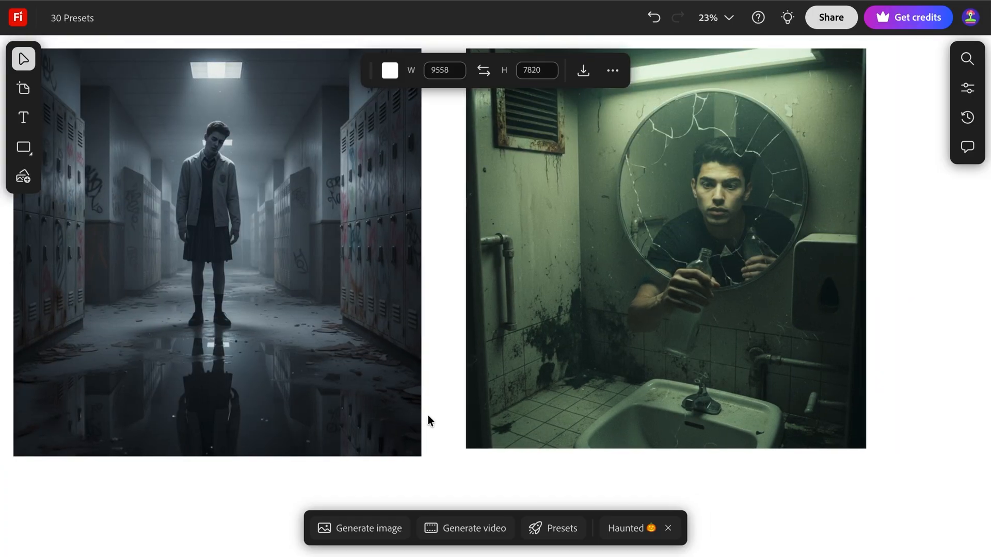
pyautogui.hscroll(-4, 428, 415)
pyautogui.hscroll(-3, 431, 421)
pyautogui.hscroll(-3, 429, 420)
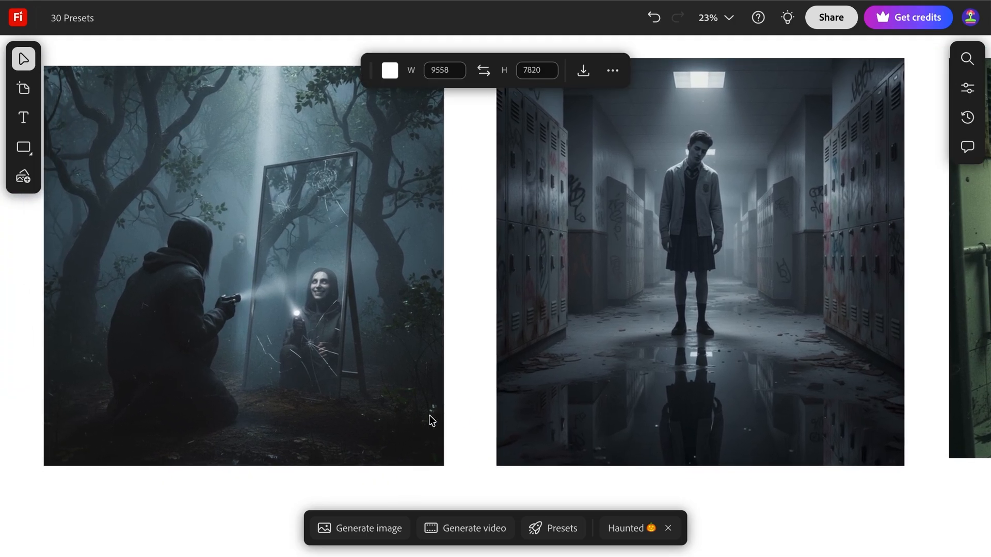
pyautogui.scroll(-5, 429, 414)
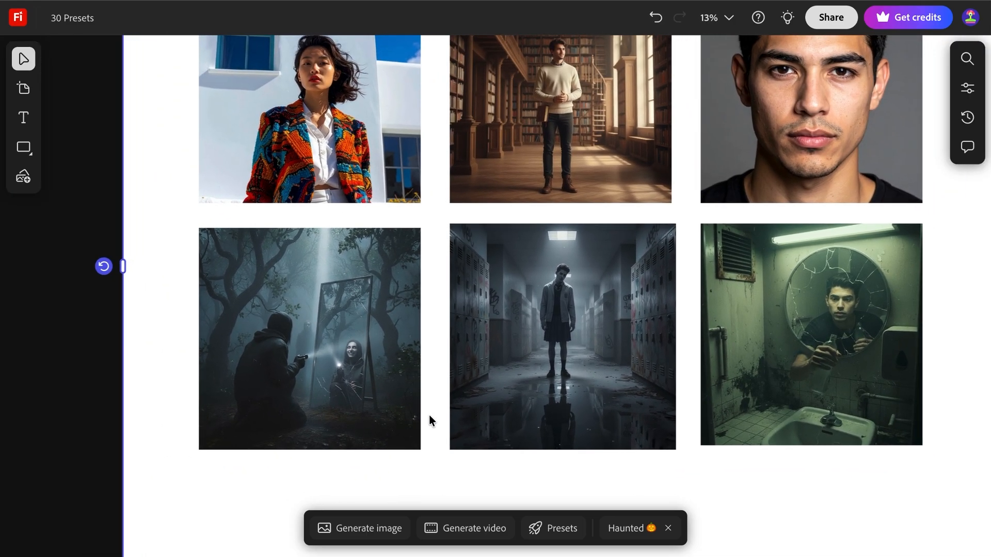
pyautogui.hscroll(2, 429, 415)
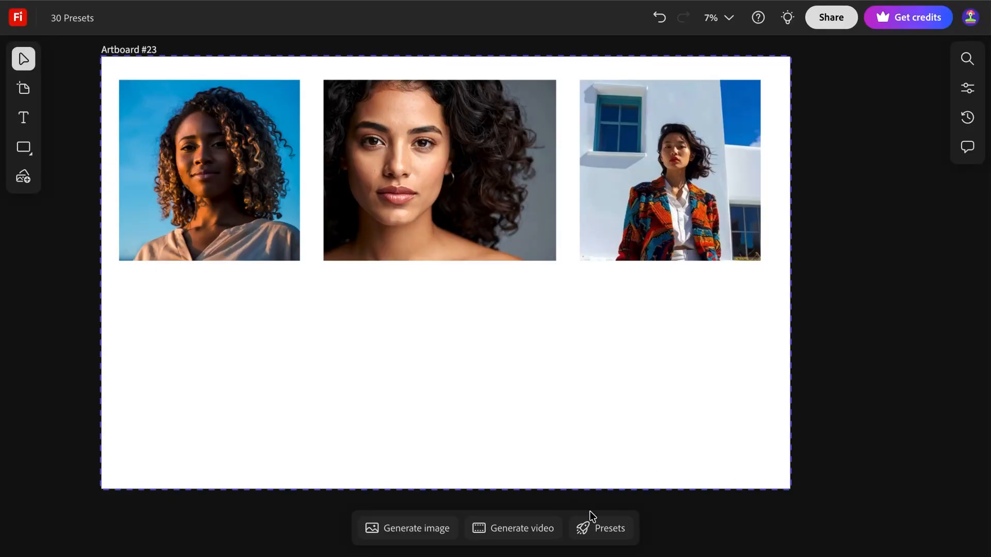
# - Choose the Spooky scene image preset for the three portraits on Artboard #23
pyautogui.click(597, 526)
pyautogui.scroll(-10, 497, 383)
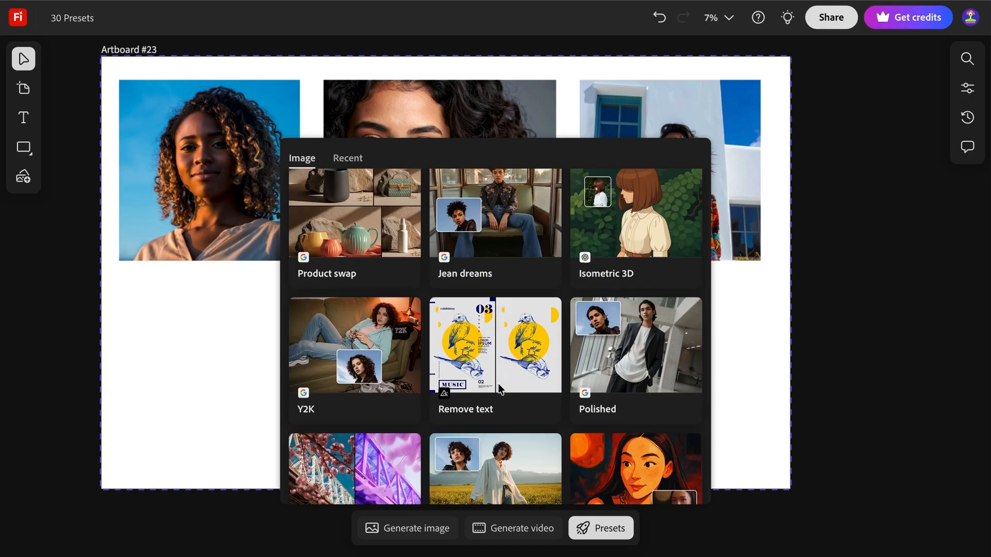
pyautogui.scroll(-6, 497, 383)
pyautogui.click(637, 419)
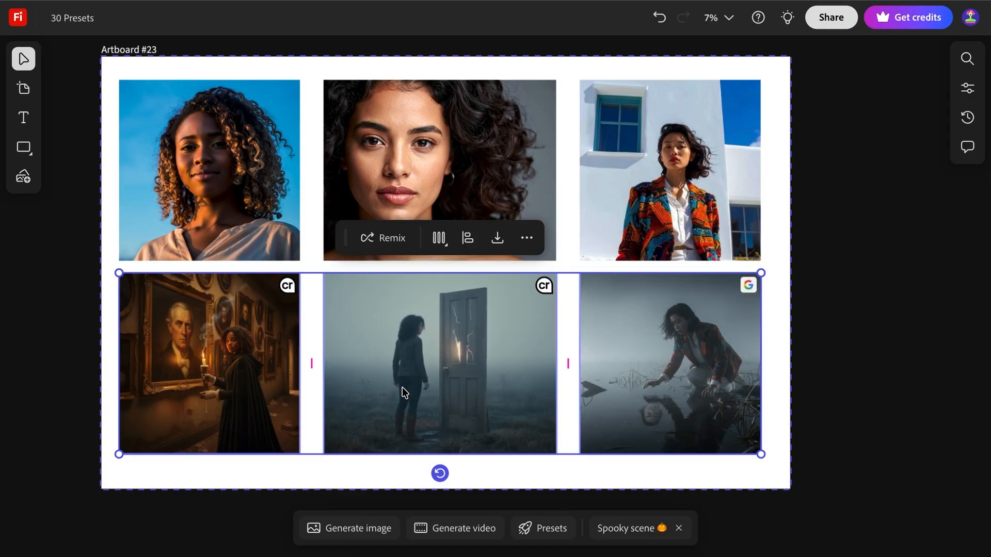
# - Examine the Spooky scene image of the cloaked woman holding a candle up close, and clear the image selection
pyautogui.scroll(5, 166, 411)
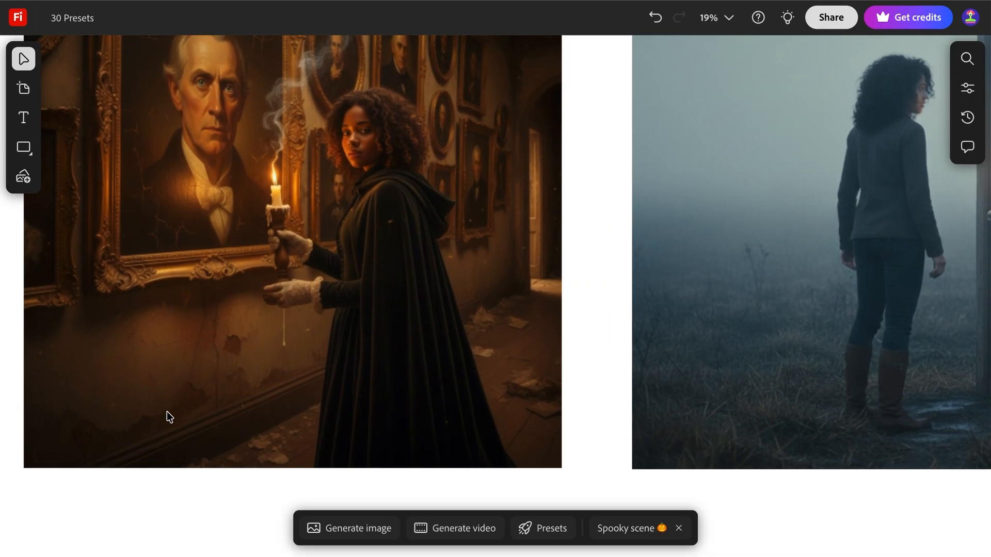
pyautogui.scroll(2, 166, 411)
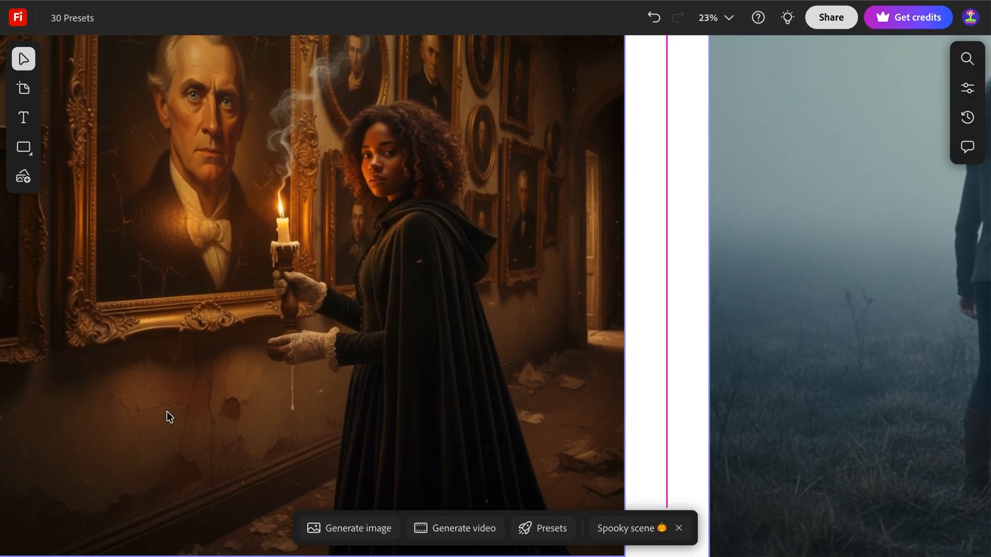
pyautogui.scroll(2, 166, 410)
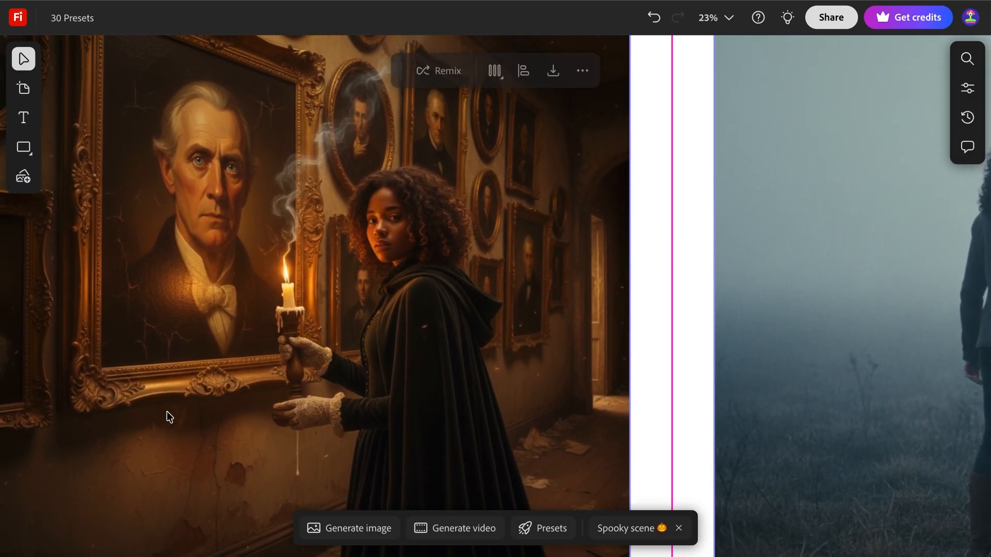
pyautogui.click(685, 346)
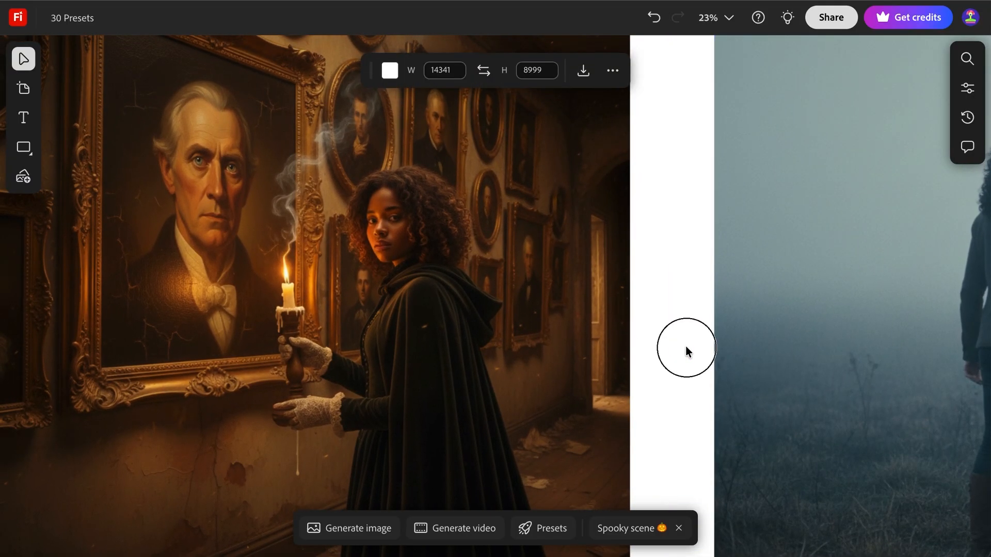
# - Examine the Spooky scene images of the woman facing the cracked door and the woman crouching over the misty water
pyautogui.hscroll(1, 685, 345)
pyautogui.hscroll(6, 686, 346)
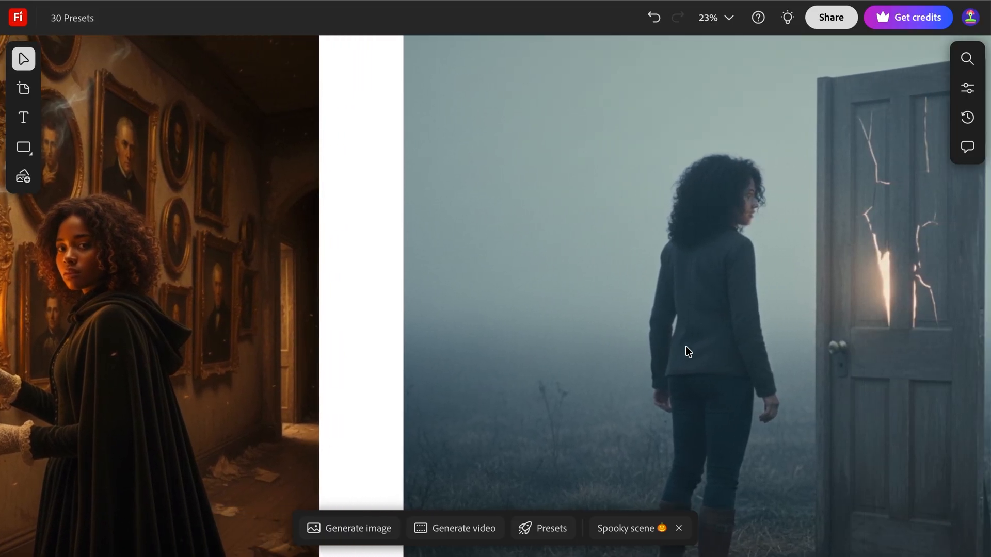
pyautogui.hscroll(3, 685, 345)
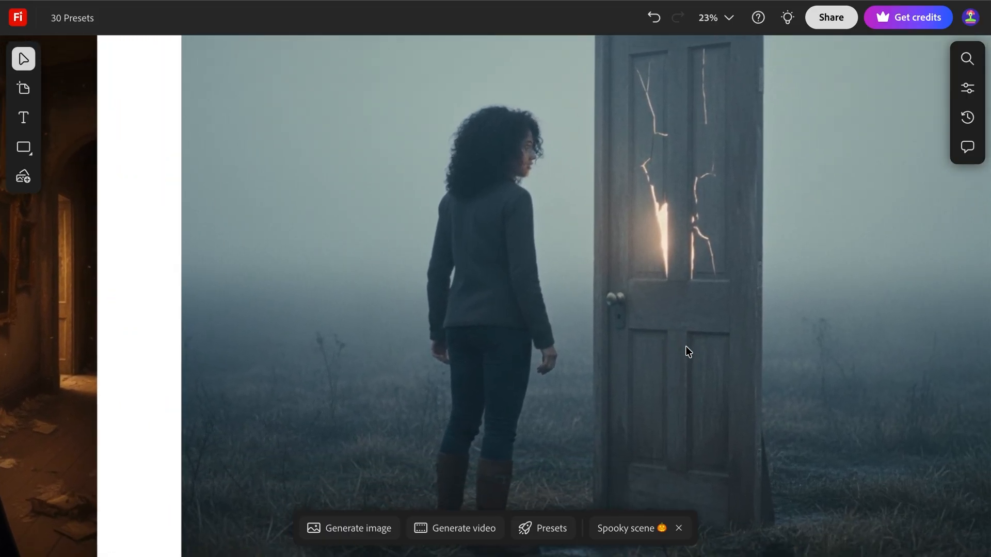
pyautogui.scroll(-1, 685, 346)
pyautogui.hscroll(5, 685, 347)
pyautogui.scroll(-1, 686, 346)
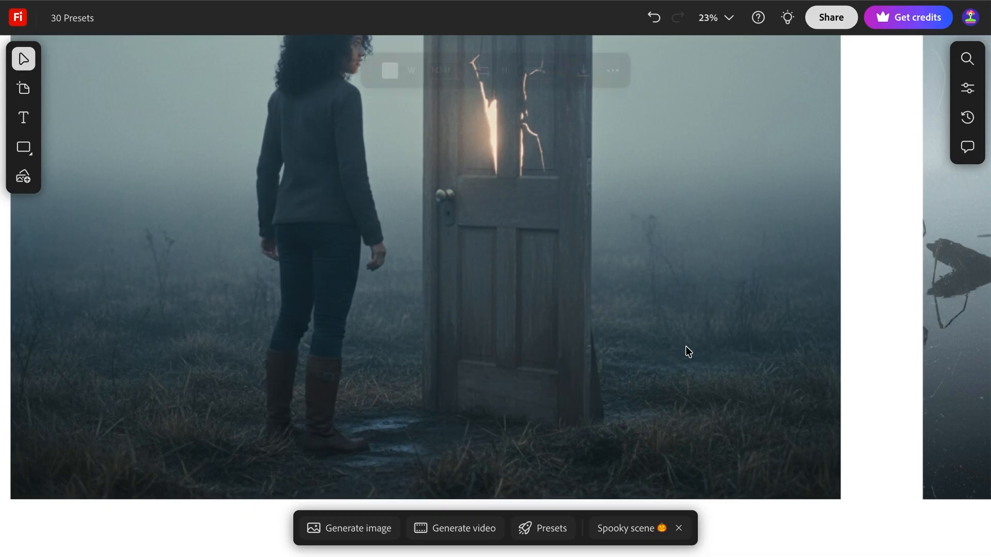
pyautogui.hscroll(5, 685, 346)
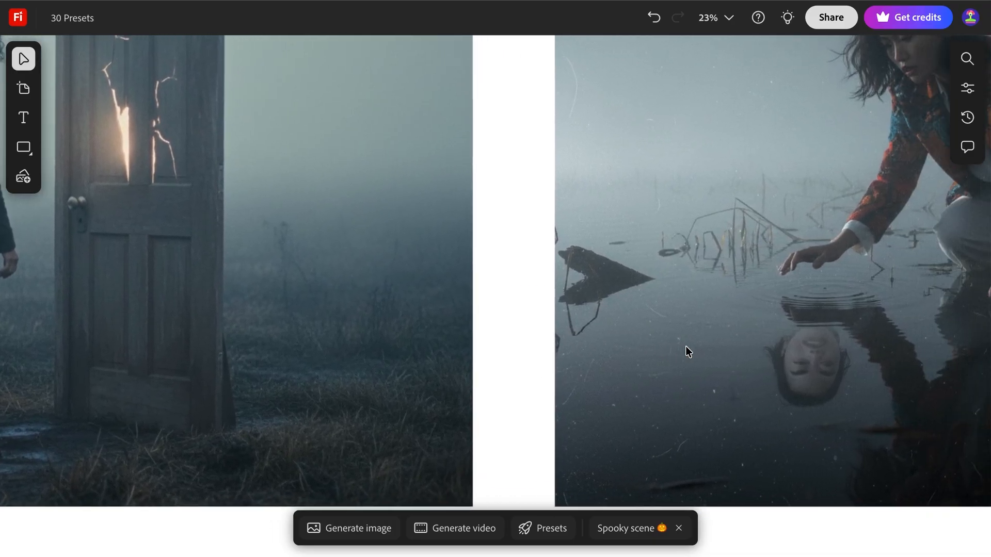
pyautogui.scroll(1, 685, 346)
pyautogui.hscroll(4, 685, 346)
pyautogui.scroll(1, 685, 346)
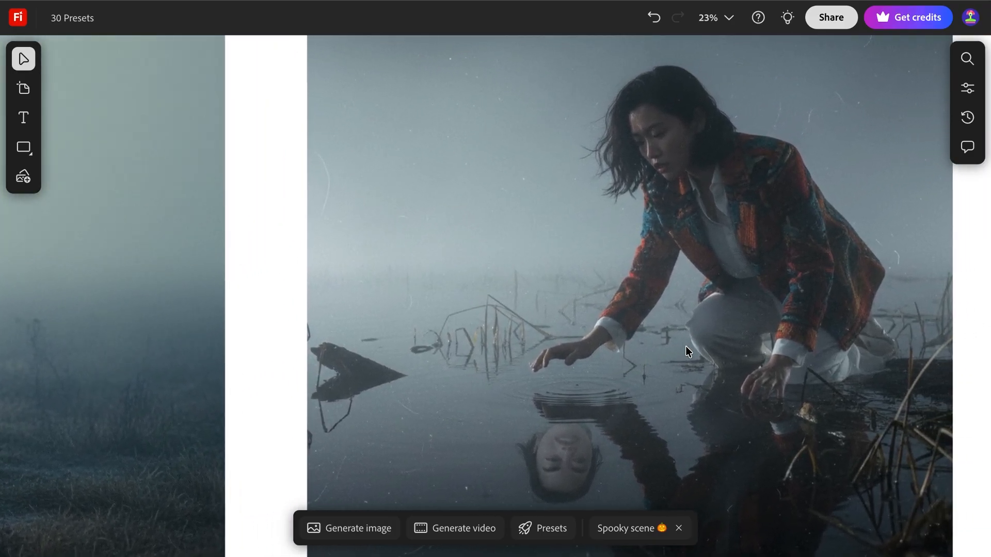
pyautogui.hscroll(1, 685, 346)
pyautogui.scroll(1, 685, 346)
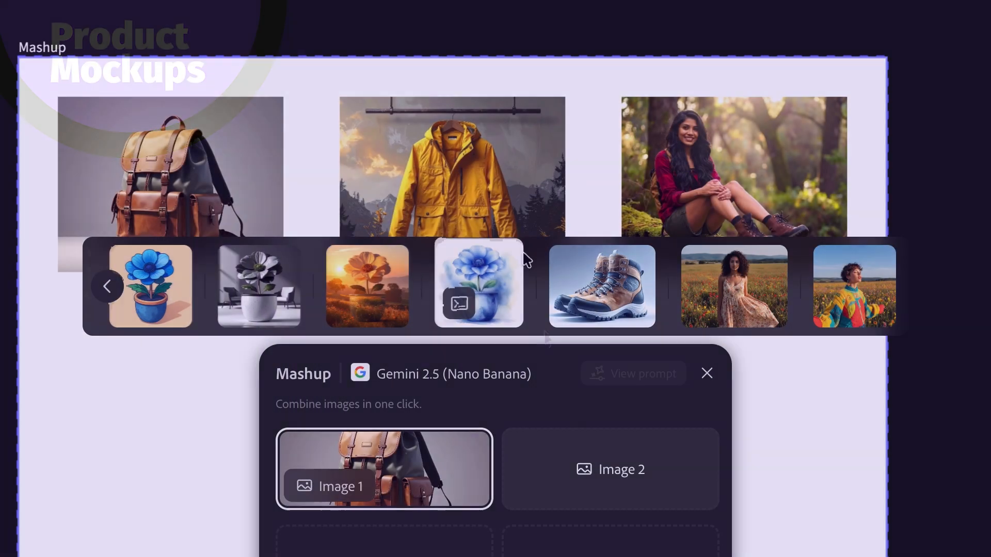
# - Pick the yellow jacket photo for the Mashup preset, look over the combined images and clear the selection
pyautogui.click(488, 153)
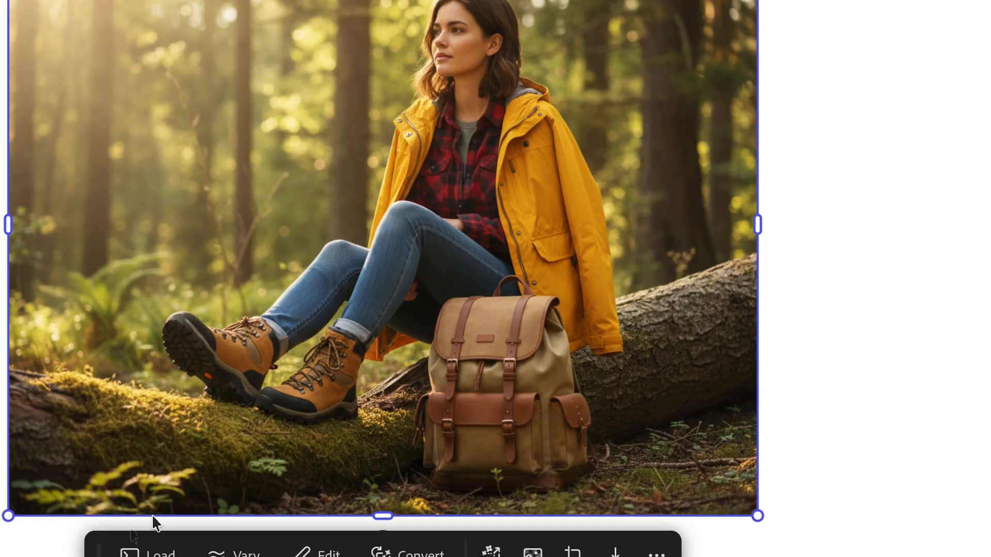
pyautogui.press('Escape')
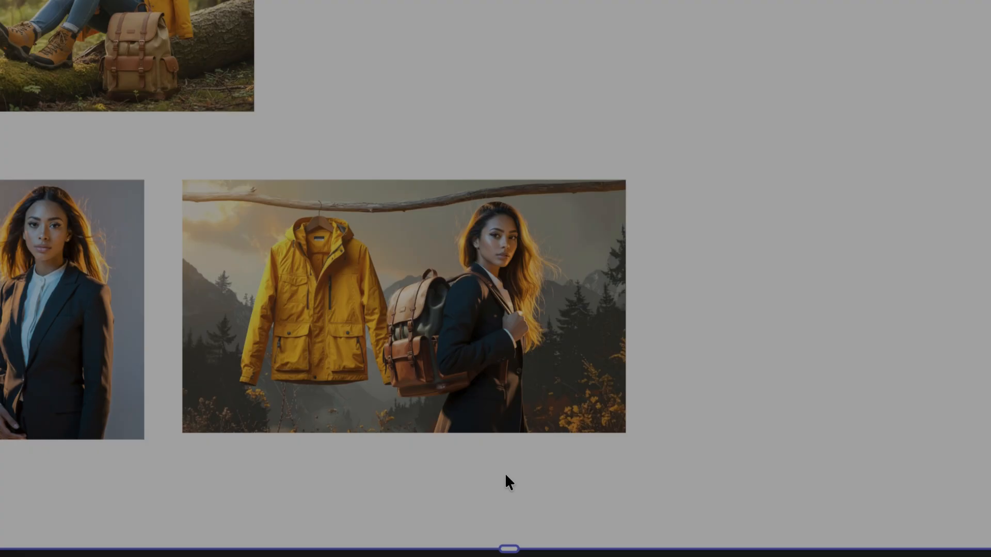
pyautogui.scroll(5, 506, 482)
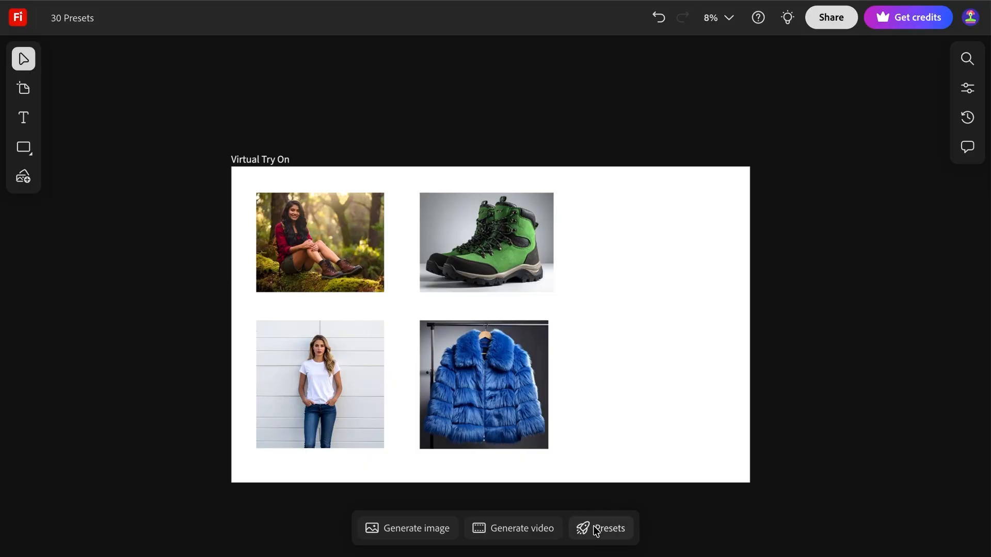
# - Choose the Virtual try-on image preset and set the photo of the woman sitting in the forest as the subject
pyautogui.click(595, 527)
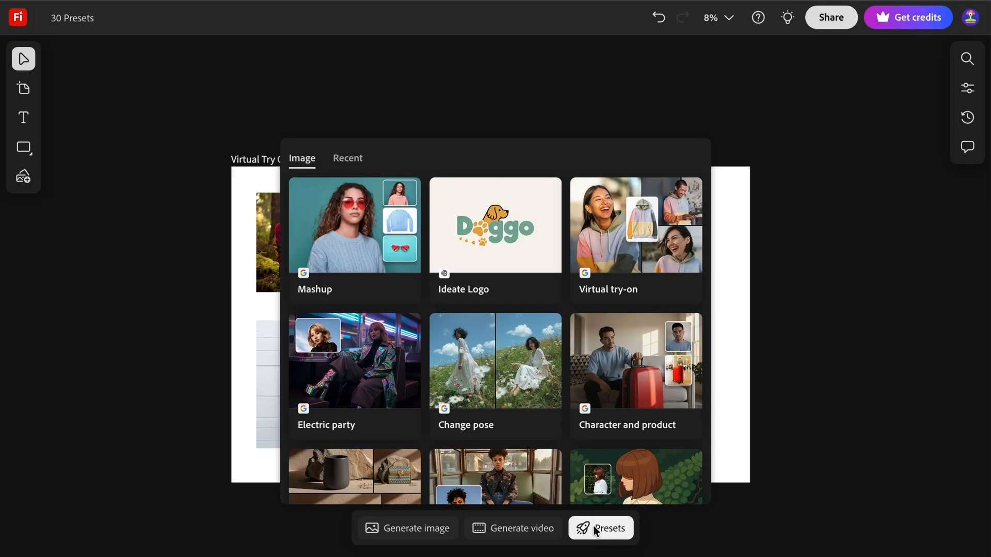
pyautogui.click(594, 233)
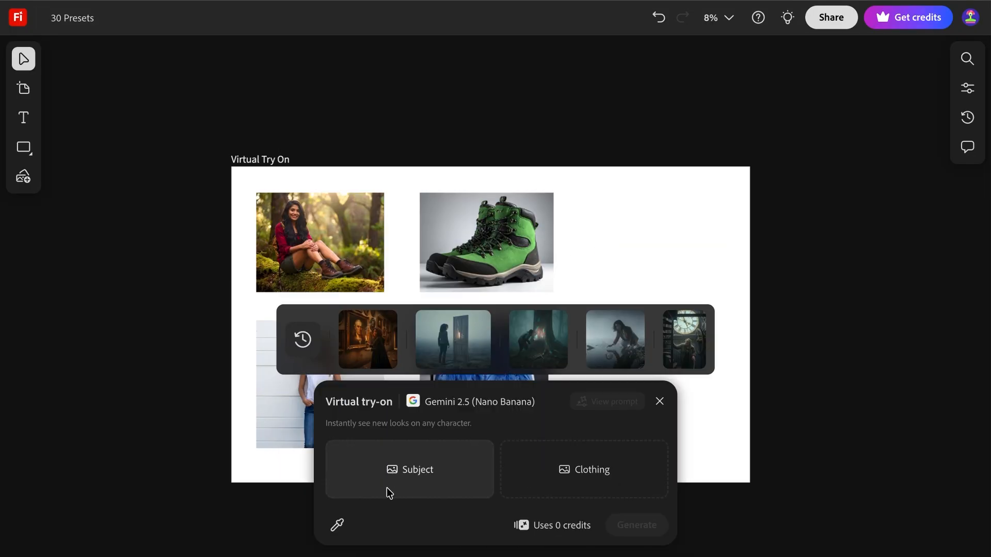
pyautogui.click(399, 469)
pyautogui.click(347, 239)
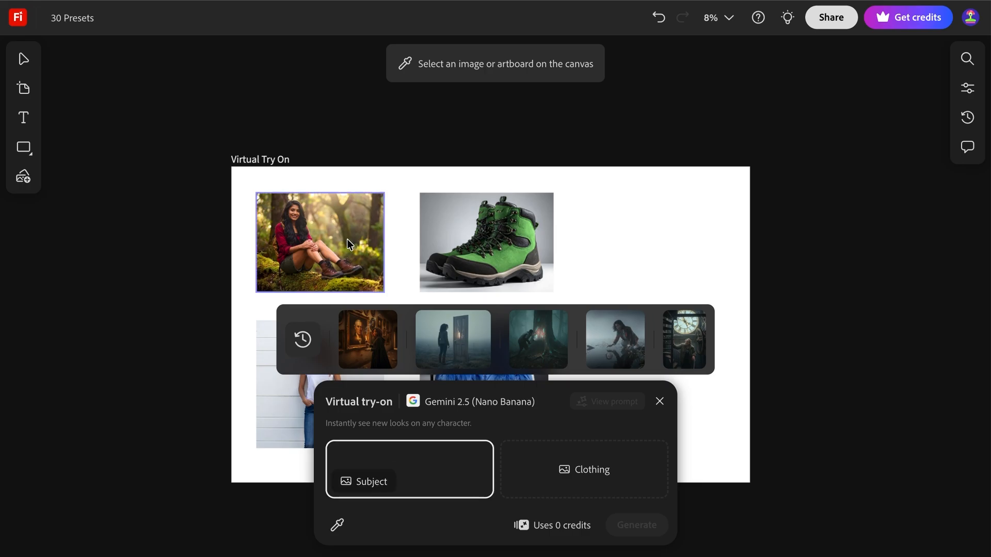
# - Set the green hiking boots photo as the clothing for the virtual try-on
pyautogui.click(567, 476)
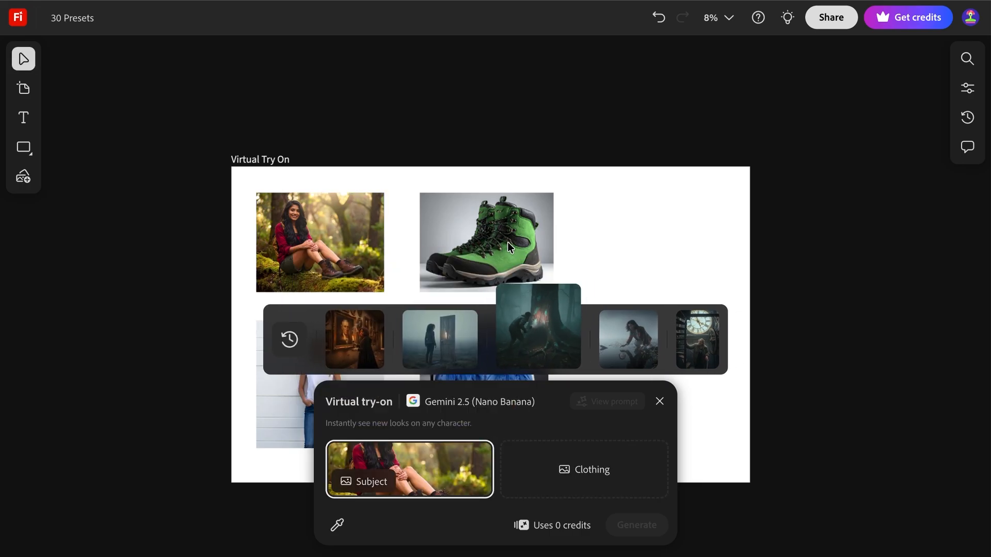
pyautogui.click(503, 239)
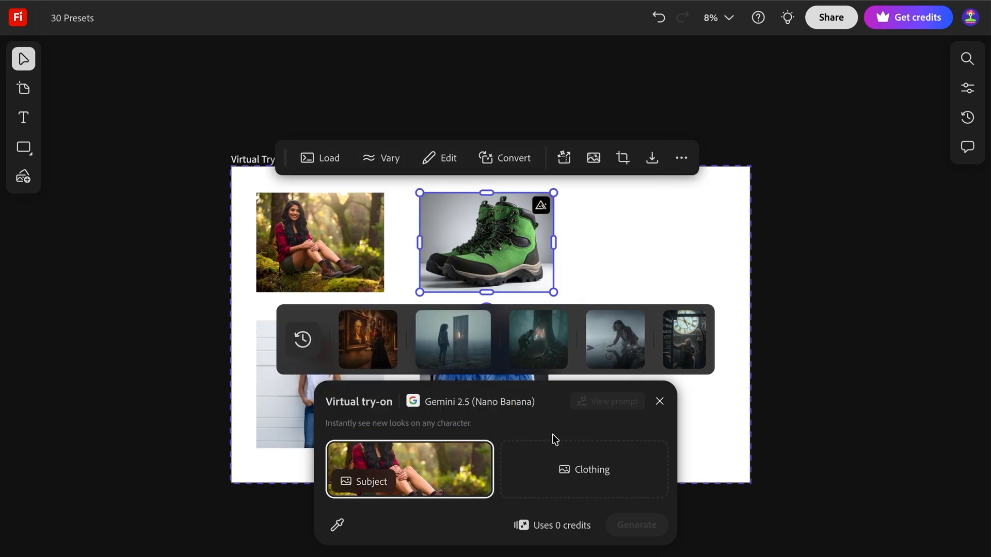
pyautogui.click(553, 463)
pyautogui.click(508, 233)
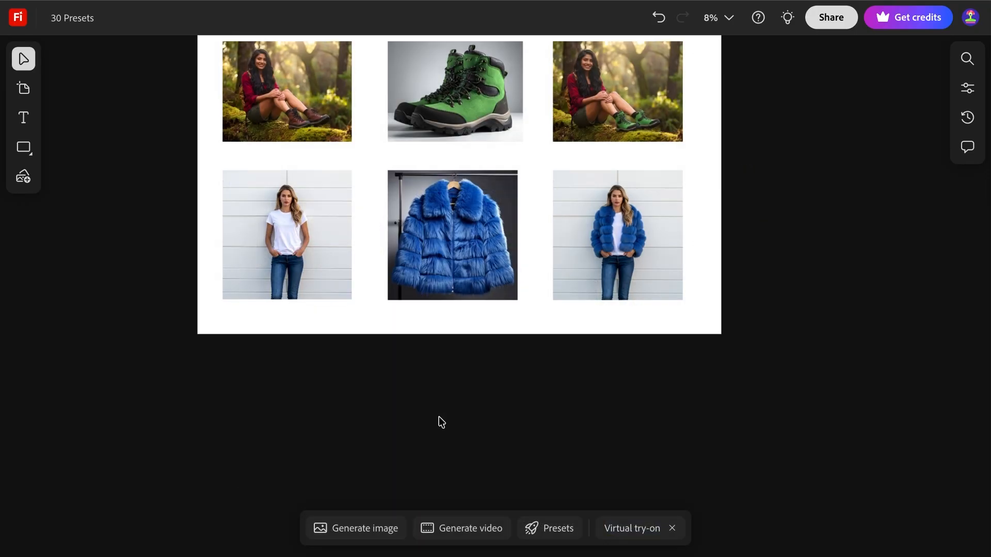
# - Examine the virtual try-on images of the blue fur jacket and green boots against their source photos
pyautogui.scroll(2, 438, 419)
pyautogui.scroll(4, 438, 419)
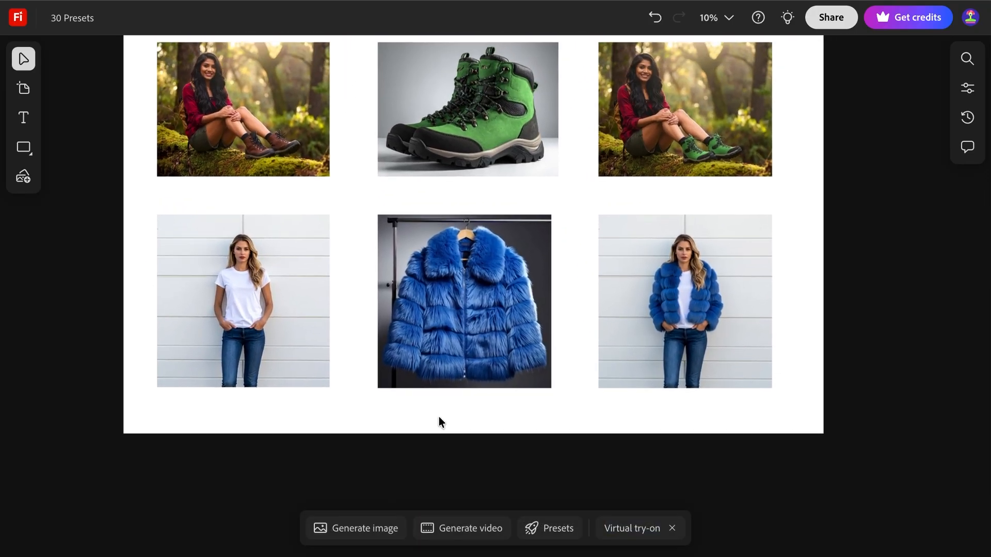
pyautogui.scroll(5, 439, 418)
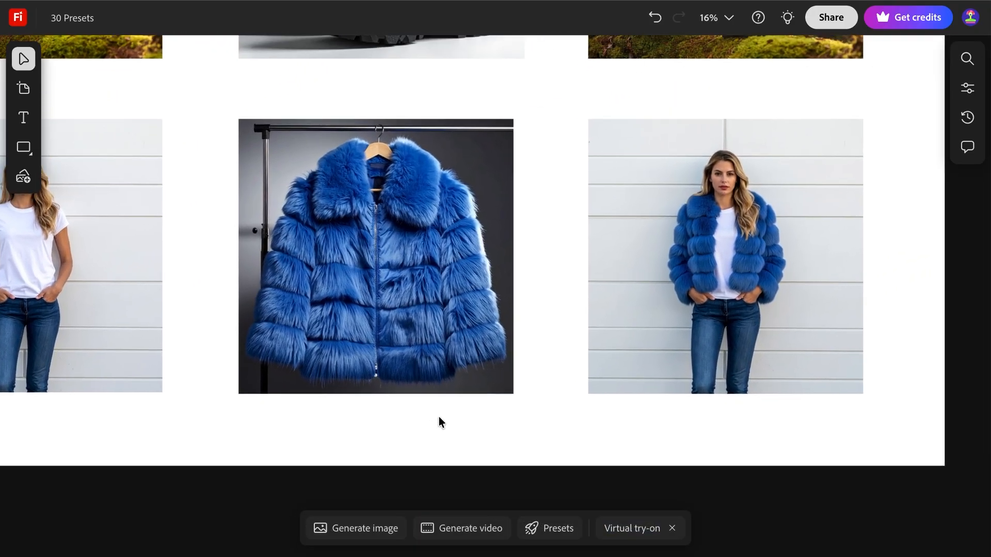
pyautogui.hscroll(3, 439, 423)
pyautogui.scroll(2, 439, 422)
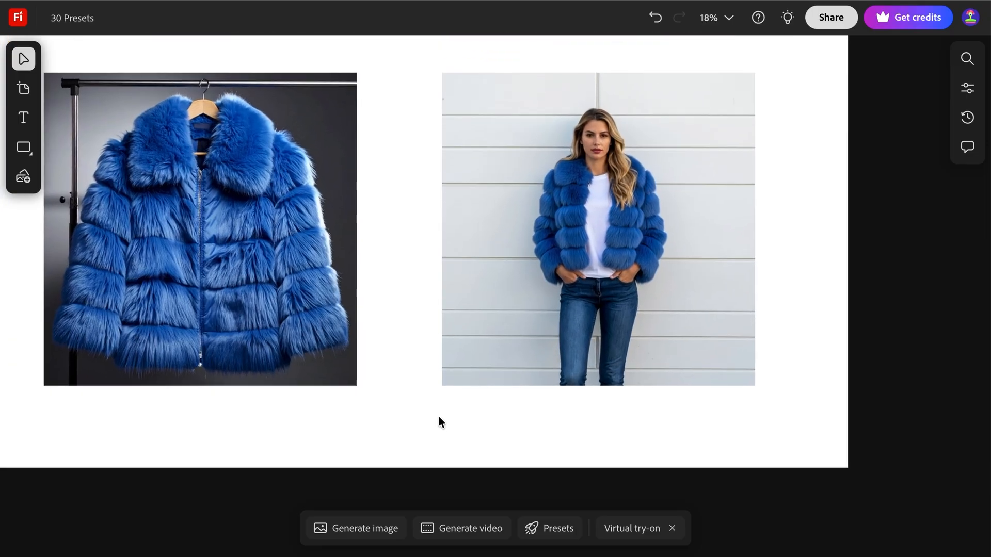
pyautogui.scroll(5, 439, 417)
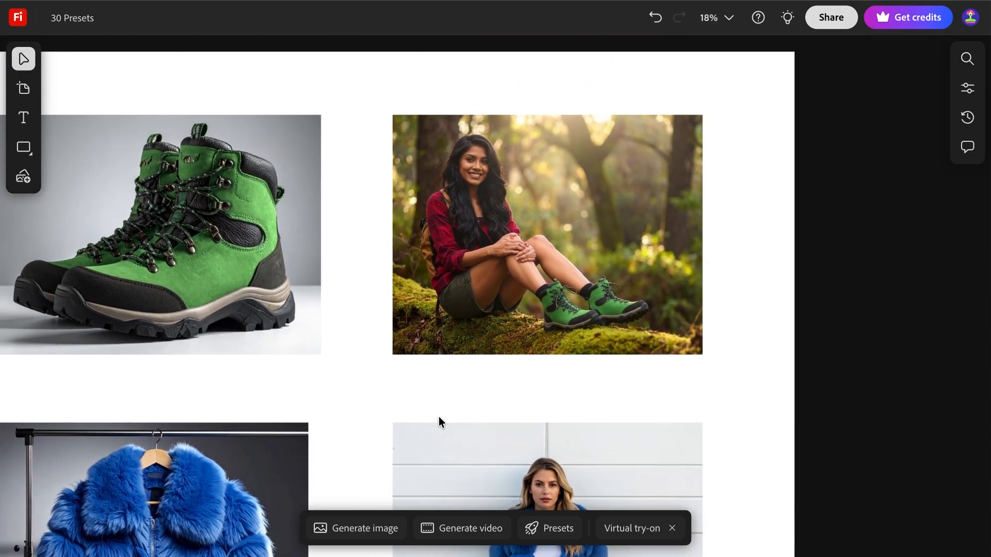
pyautogui.scroll(-5, 439, 416)
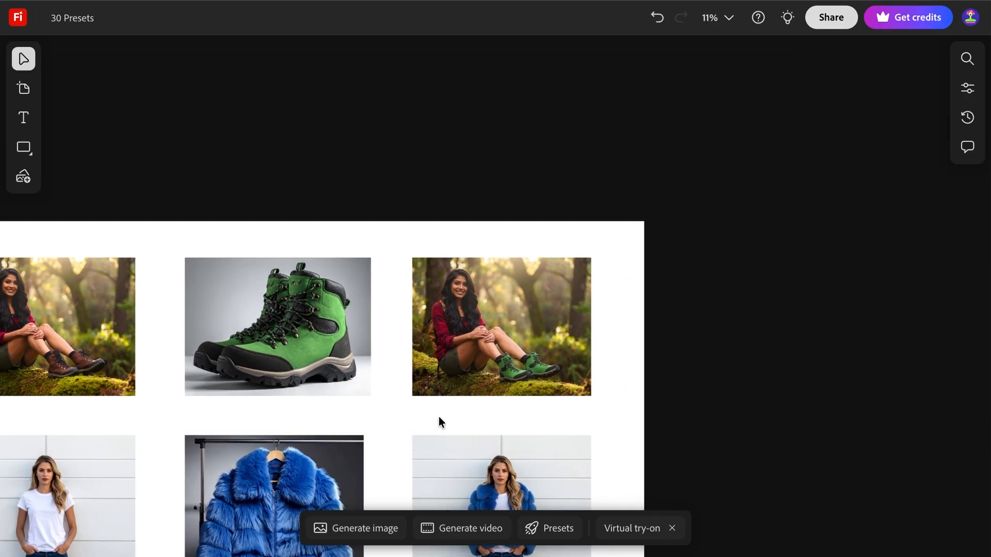
pyautogui.scroll(3, 439, 416)
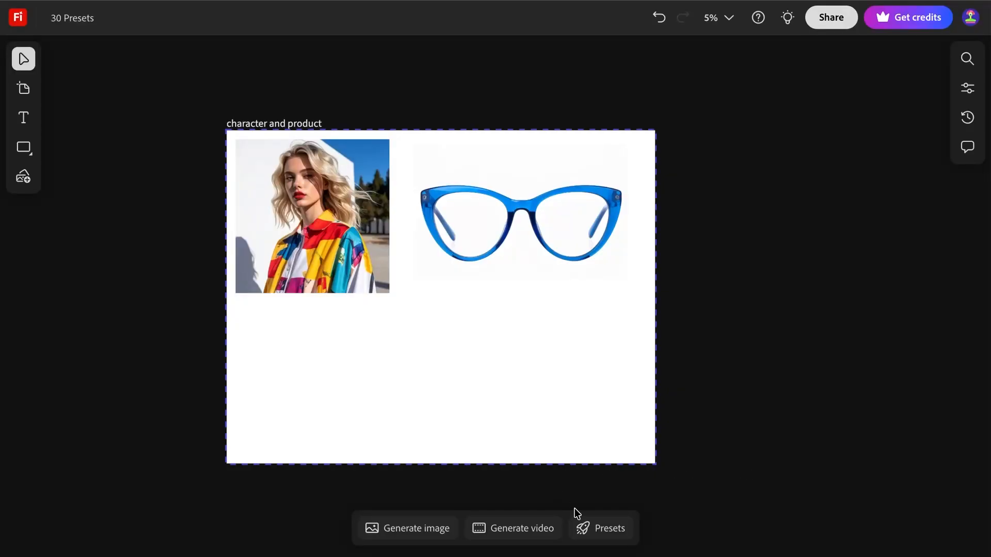
# - Choose the Character and product image preset and set the blonde woman in the colourful jacket as the character
pyautogui.click(590, 524)
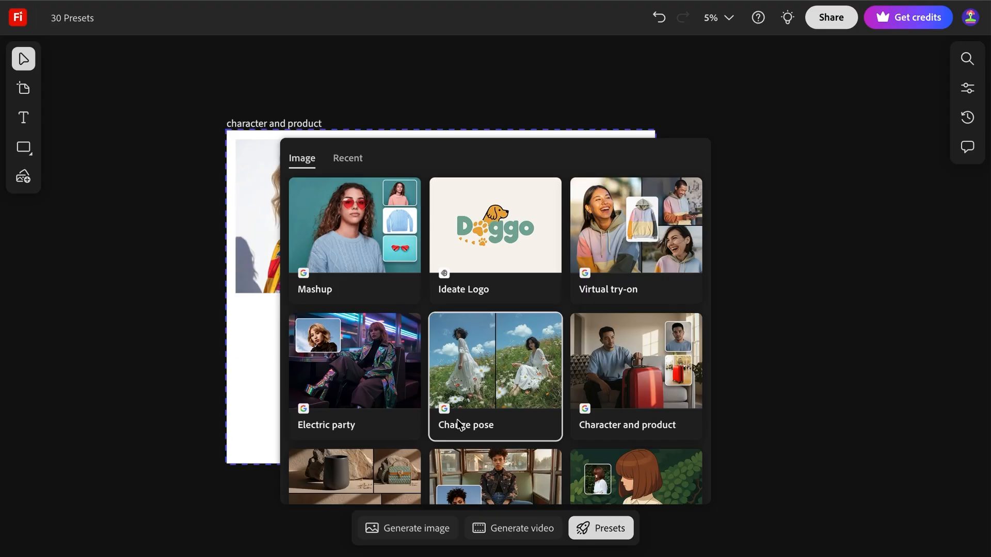
pyautogui.click(609, 360)
pyautogui.click(430, 471)
pyautogui.click(337, 209)
# - Set the blue cat-eye glasses photo as the product for the Character and product preset
pyautogui.click(562, 472)
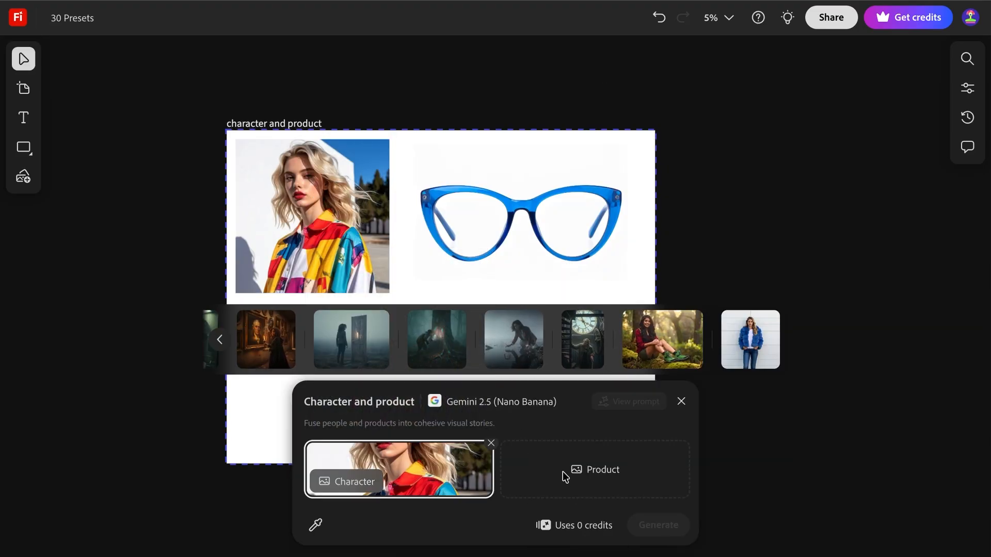
pyautogui.click(522, 213)
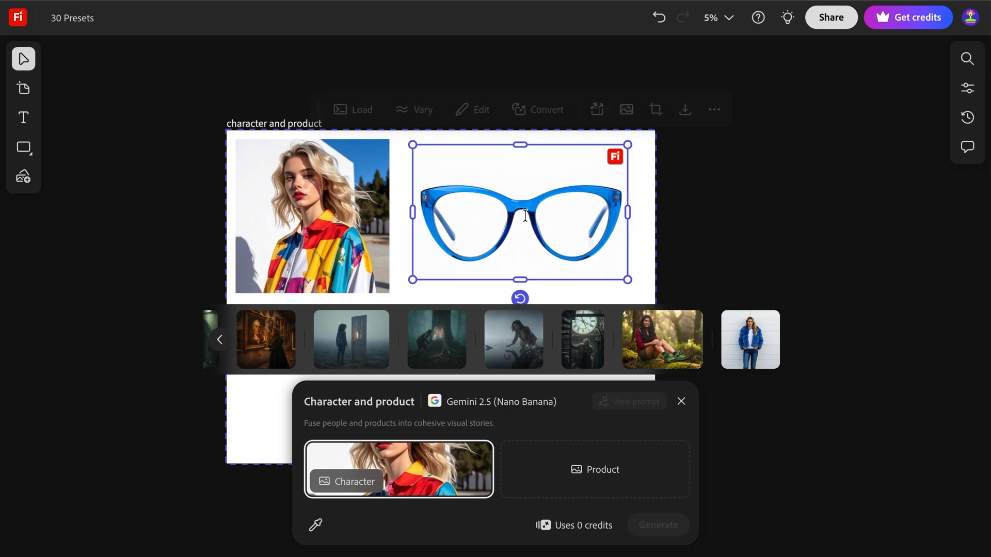
pyautogui.click(575, 459)
pyautogui.click(554, 210)
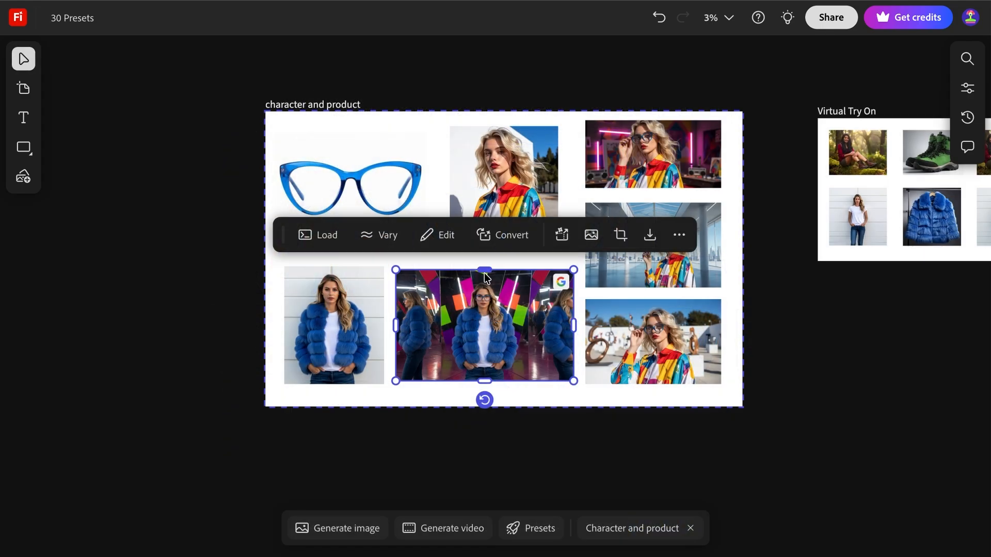
# - Extend the mirror-room image's upper and lower edges to line up with the fur jacket photo beside it, and deselect it
pyautogui.moveTo(484, 273); pyautogui.dragTo(484, 270)
pyautogui.moveTo(484, 382); pyautogui.dragTo(481, 388)
pyautogui.click(359, 460)
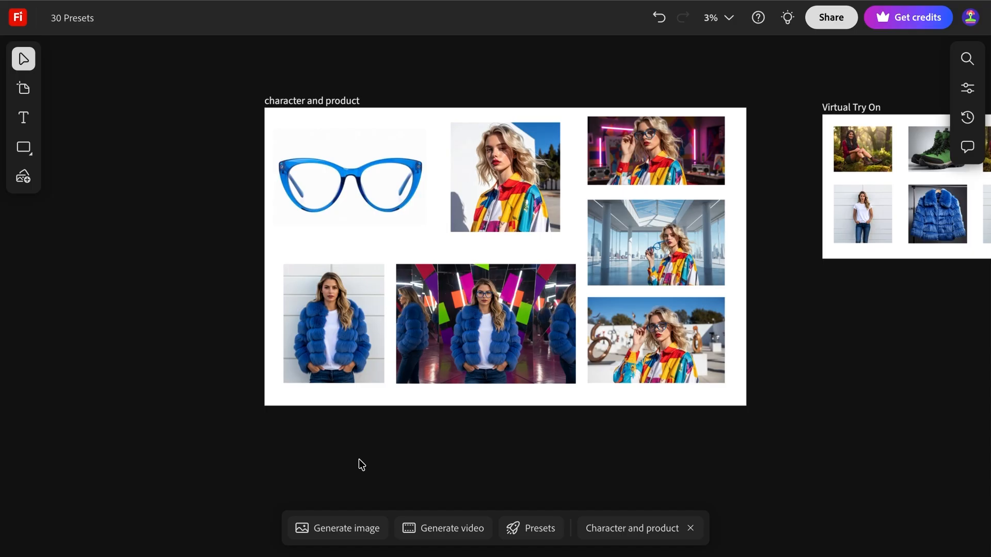
# - Examine the Character and product images of both women with the blue glasses and compare them with the source photos
pyautogui.scroll(5, 358, 460)
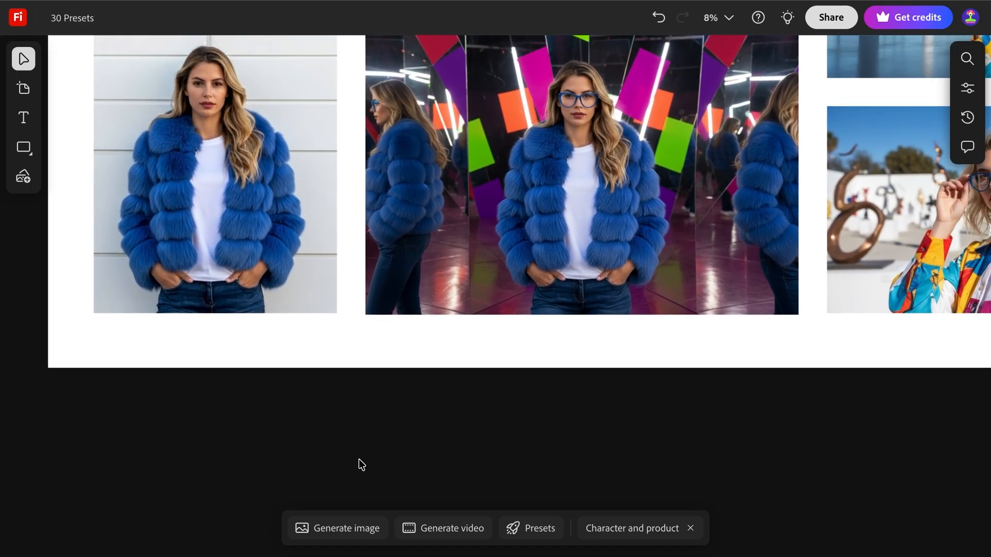
pyautogui.hscroll(2, 358, 459)
pyautogui.scroll(1, 358, 459)
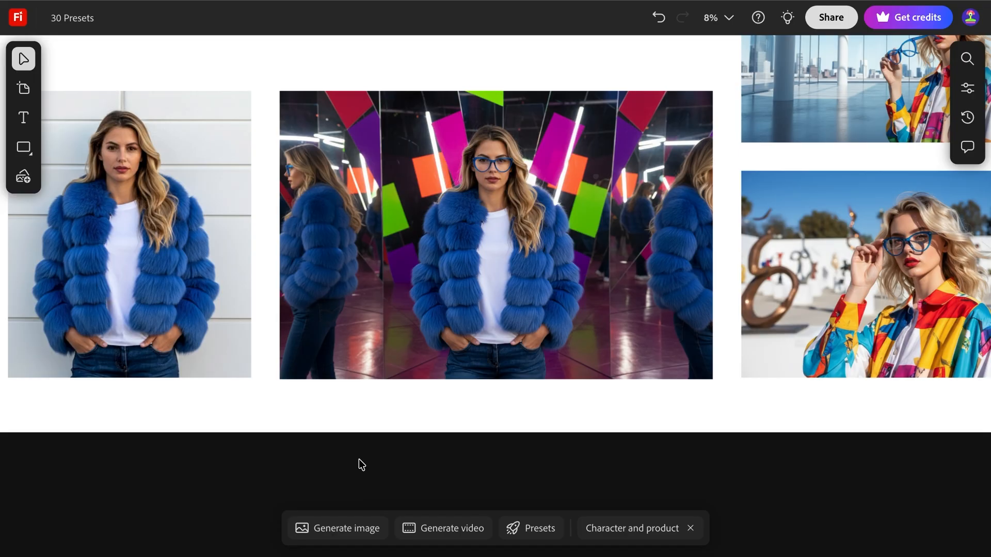
pyautogui.hscroll(6, 359, 459)
pyautogui.scroll(2, 358, 459)
pyautogui.scroll(3, 359, 464)
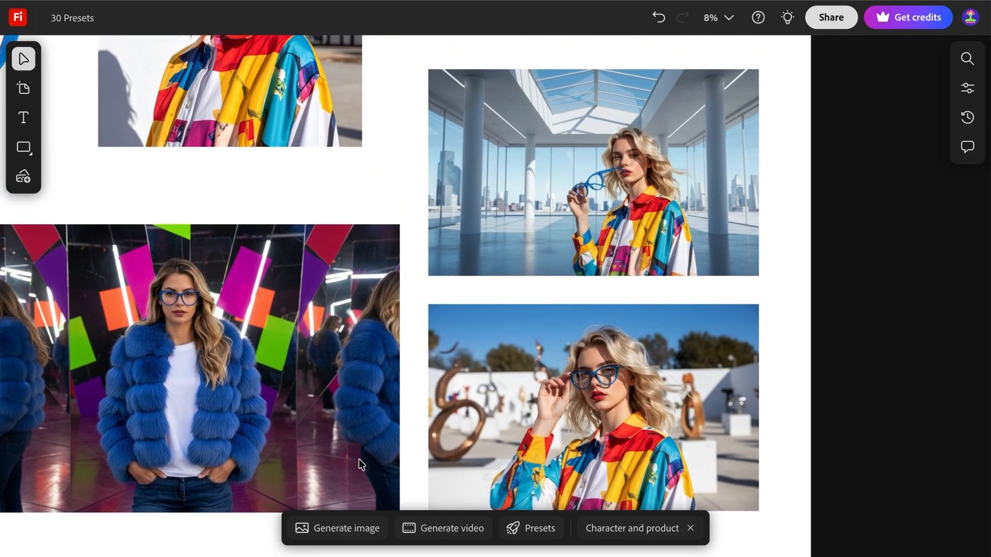
pyautogui.scroll(1, 358, 462)
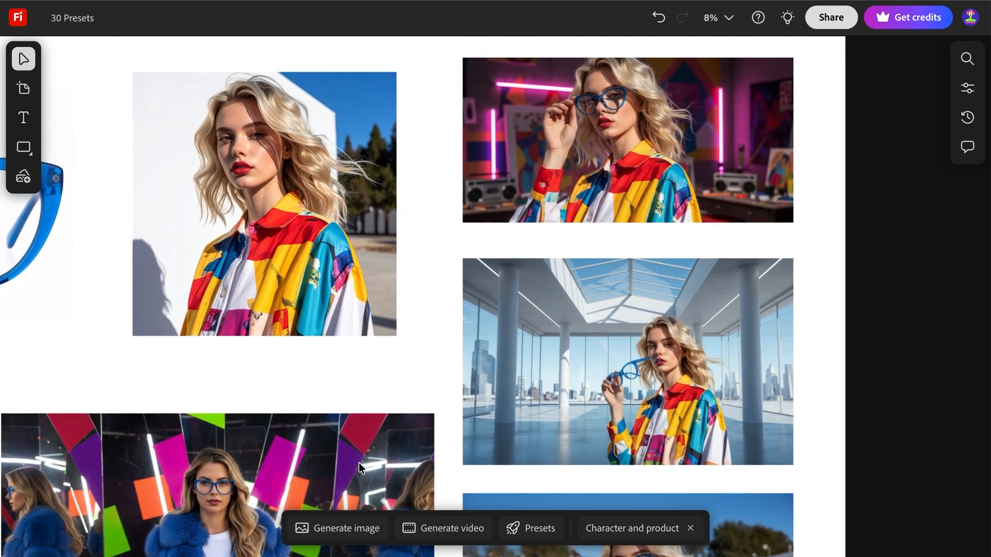
pyautogui.scroll(-3, 359, 462)
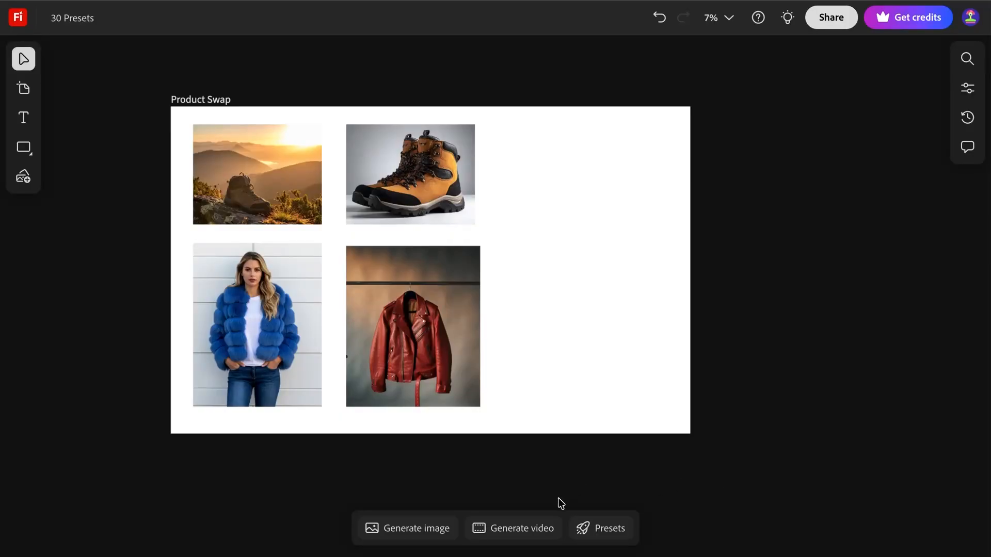
# - Choose the Product swap image preset and set the mountain sunset photo with the boot as the scene
pyautogui.click(598, 532)
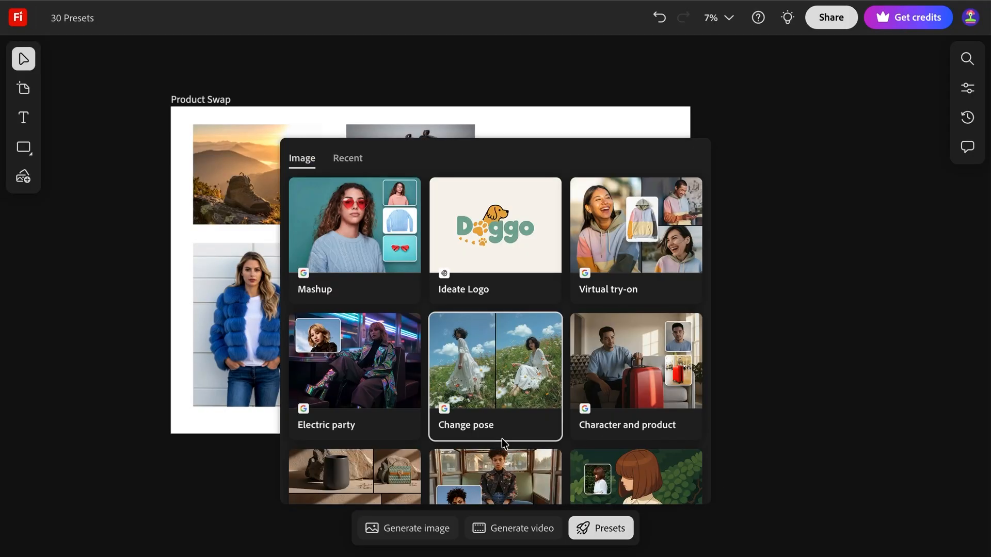
pyautogui.scroll(-5, 502, 439)
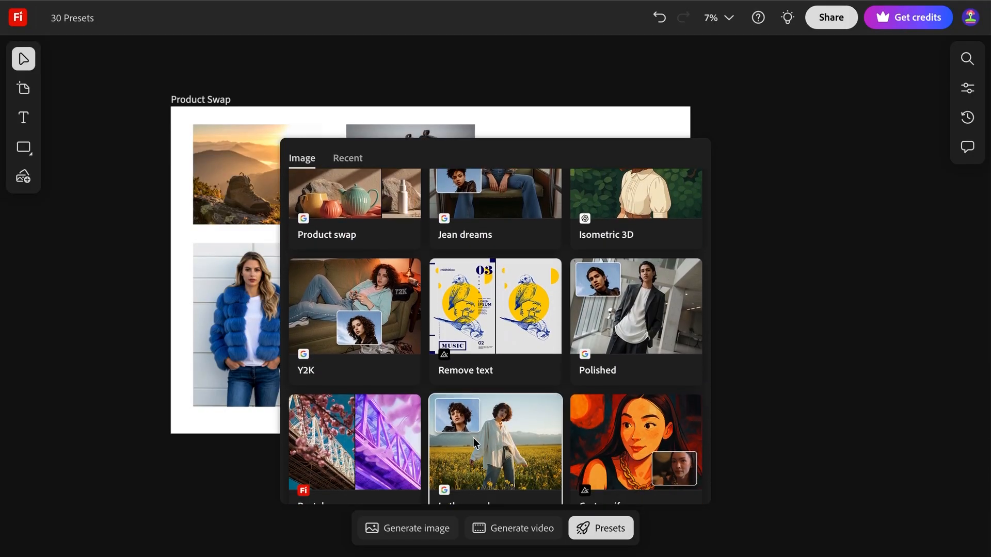
pyautogui.scroll(2, 349, 249)
pyautogui.click(349, 251)
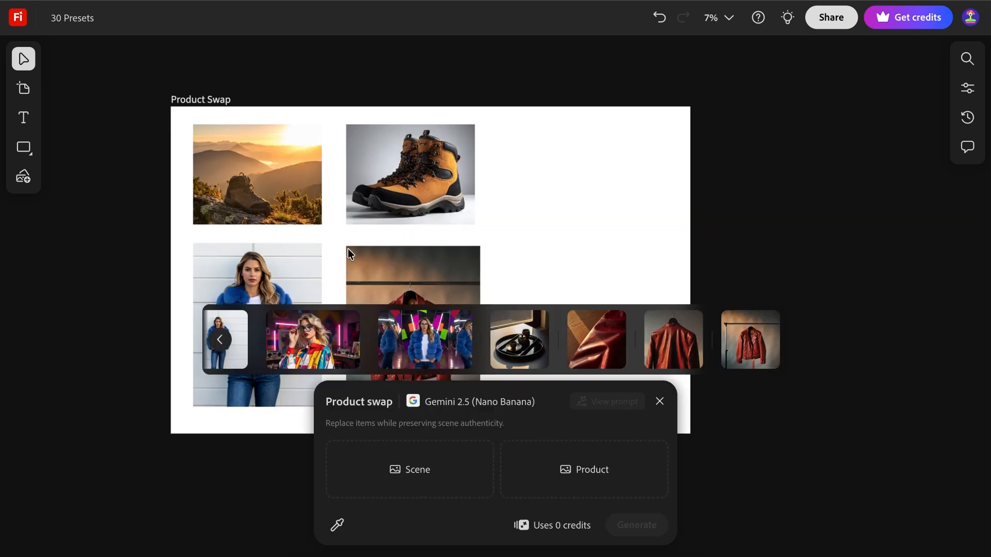
pyautogui.click(385, 475)
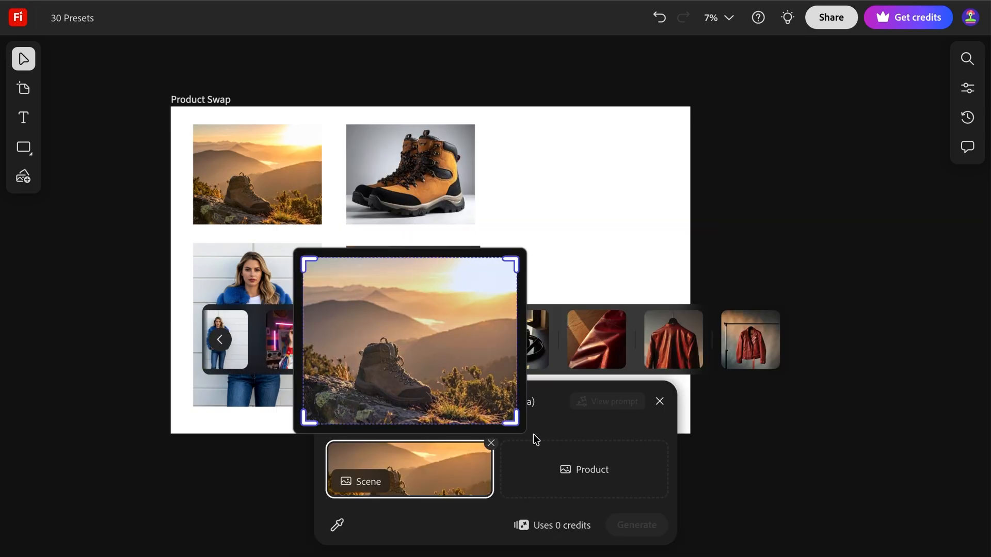
# - Set the orange hiking boots photo as the product, generate the product swap, and deselect the resulting image
pyautogui.click(534, 471)
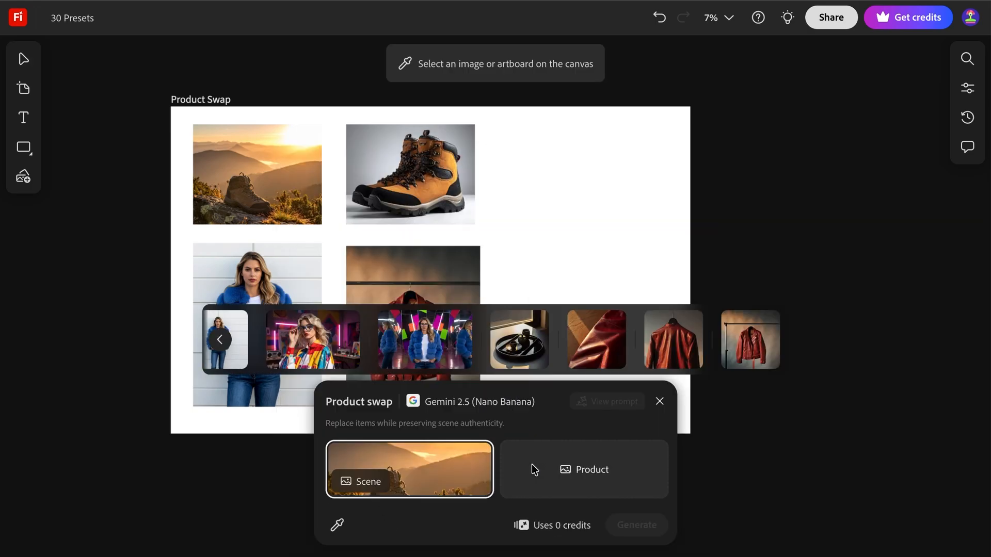
pyautogui.click(435, 199)
pyautogui.click(634, 528)
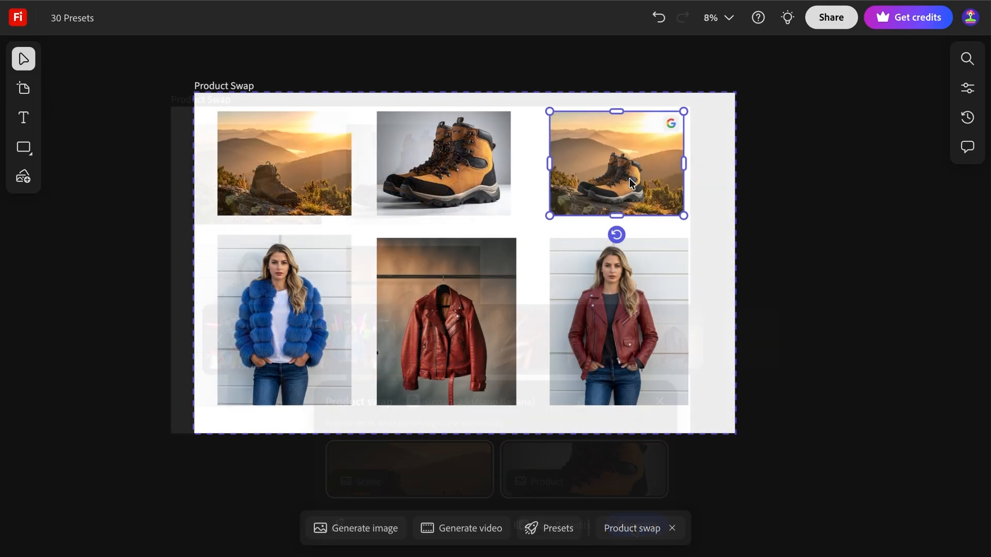
pyautogui.click(748, 189)
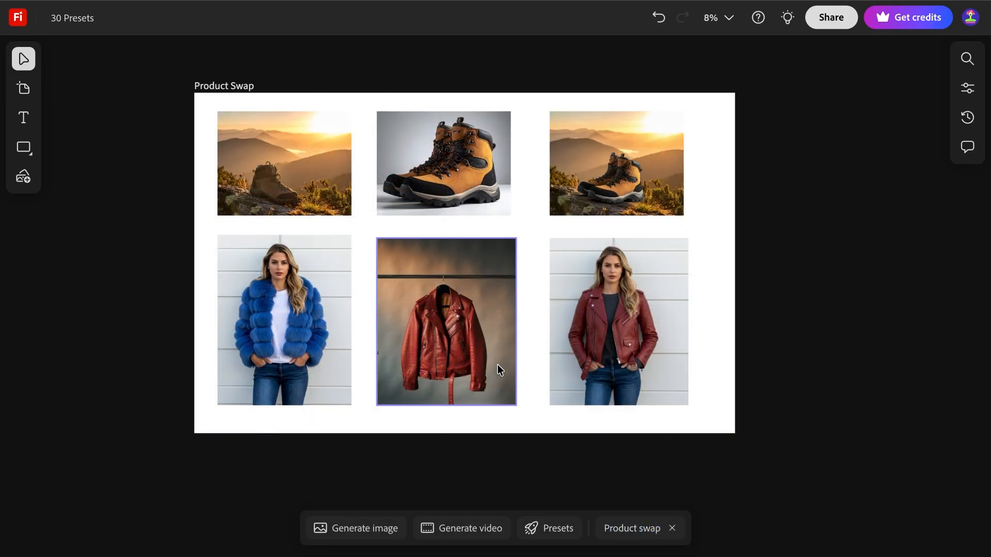
# - Examine the Product swap images of the red leather jacket and the hiking boots against their source photos
pyautogui.scroll(5, 389, 461)
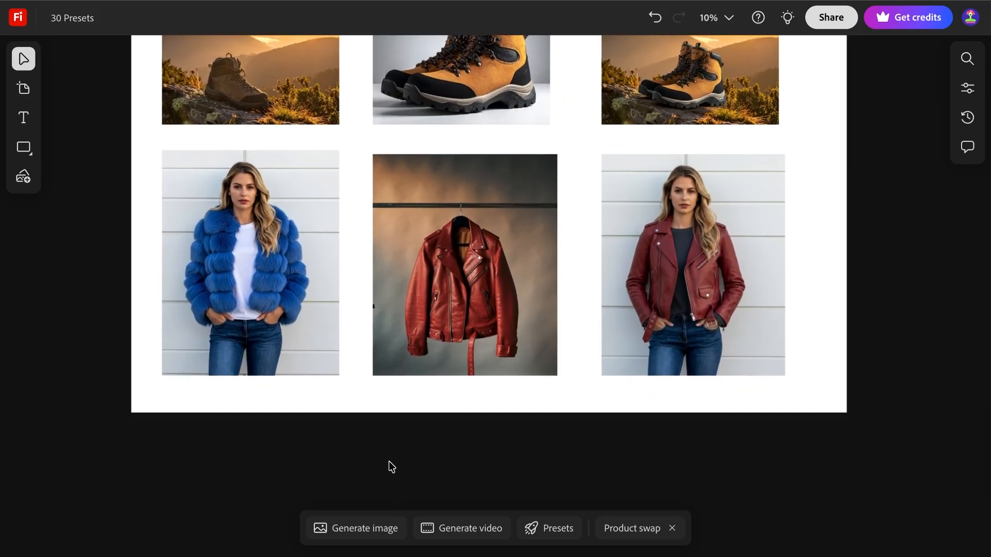
pyautogui.scroll(3, 388, 460)
pyautogui.hscroll(-1, 388, 461)
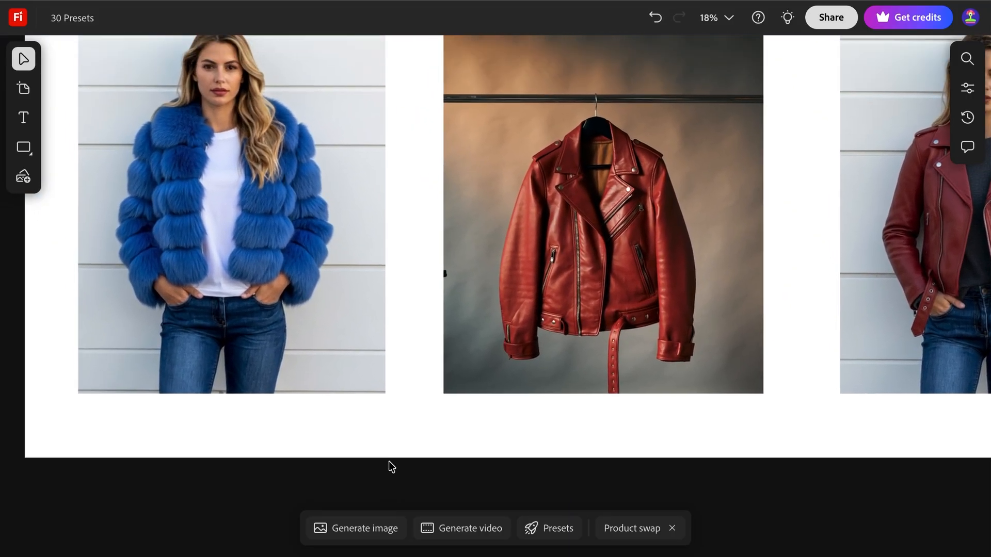
pyautogui.hscroll(5, 389, 461)
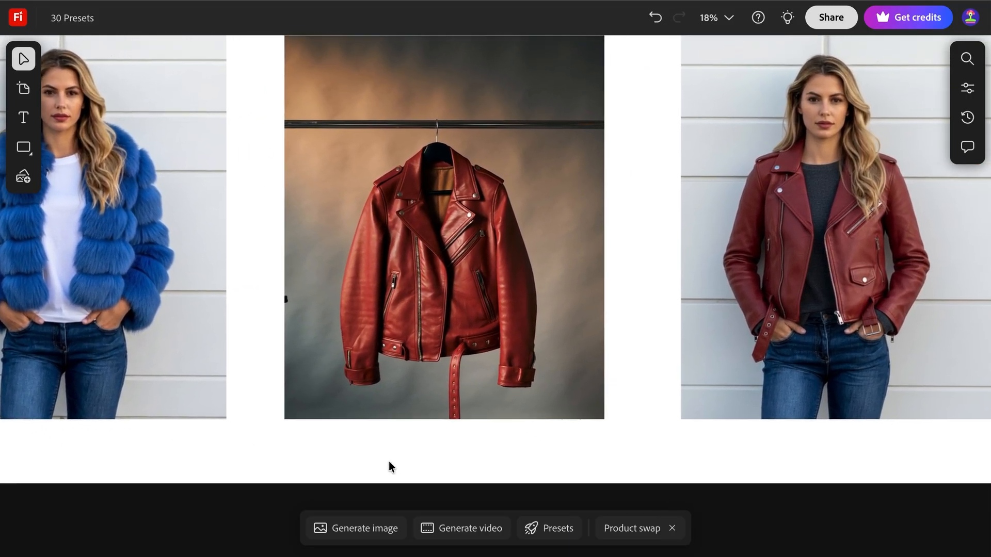
pyautogui.hscroll(4, 389, 461)
pyautogui.scroll(2, 389, 462)
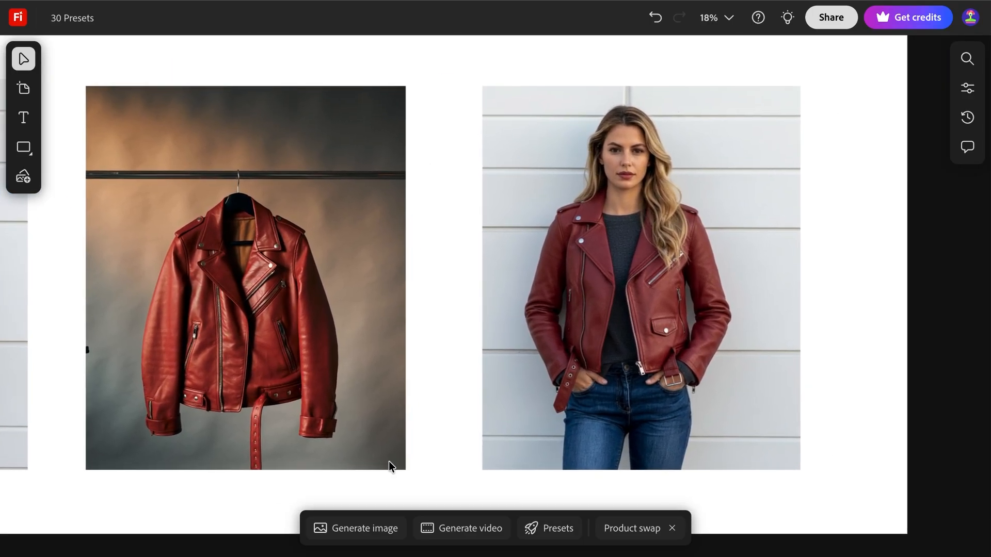
pyautogui.scroll(5, 389, 461)
pyautogui.hscroll(-3, 389, 462)
pyautogui.scroll(4, 421, 503)
pyautogui.hscroll(-5, 421, 504)
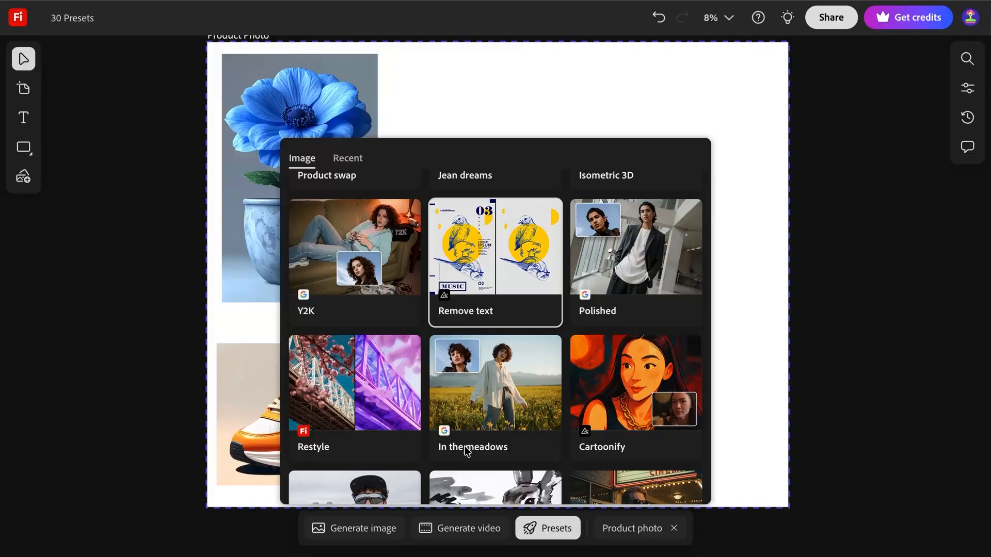
# - Choose the Product photo image preset for the flower pot and sneaker pictures, and deselect the generated images
pyautogui.scroll(-8, 466, 440)
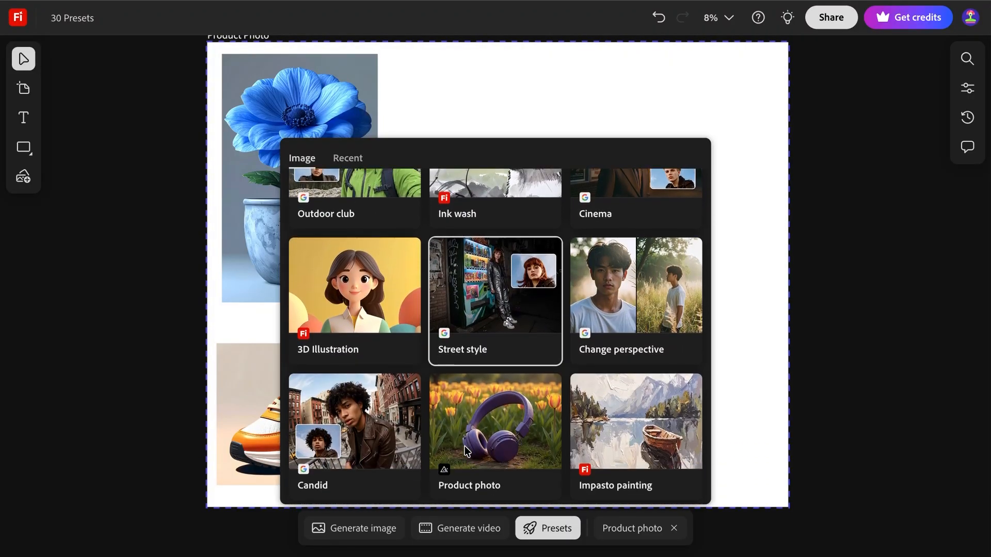
pyautogui.click(473, 355)
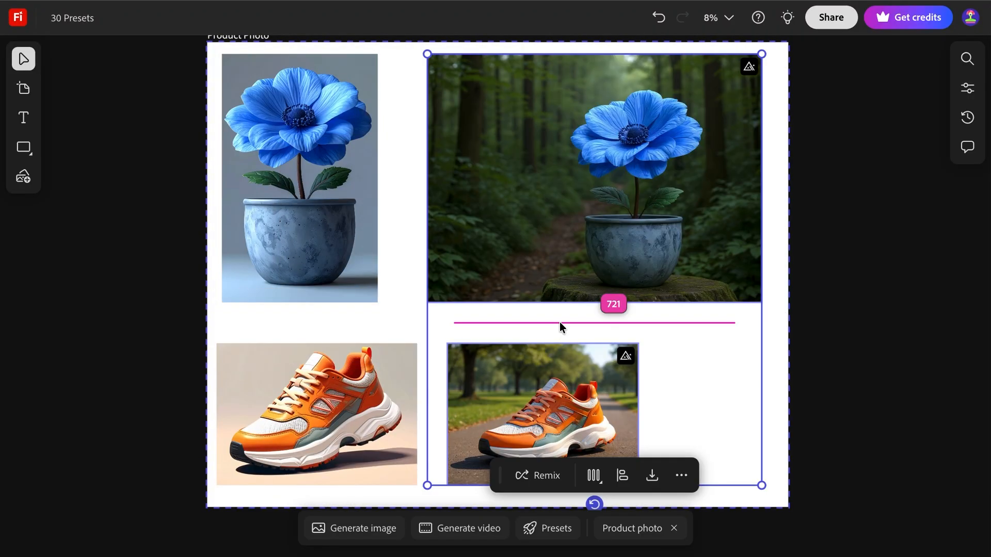
pyautogui.click(802, 298)
# - Examine the Product photo images of the orange sneaker in the park and the blue flower in the forest
pyautogui.scroll(1, 805, 297)
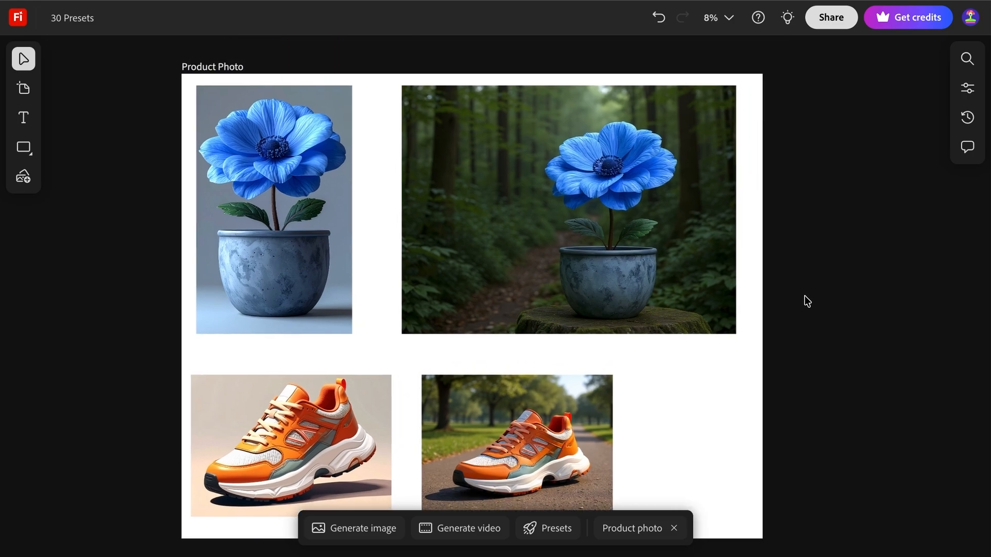
pyautogui.scroll(-1, 805, 298)
pyautogui.scroll(1, 805, 297)
pyautogui.scroll(-2, 805, 297)
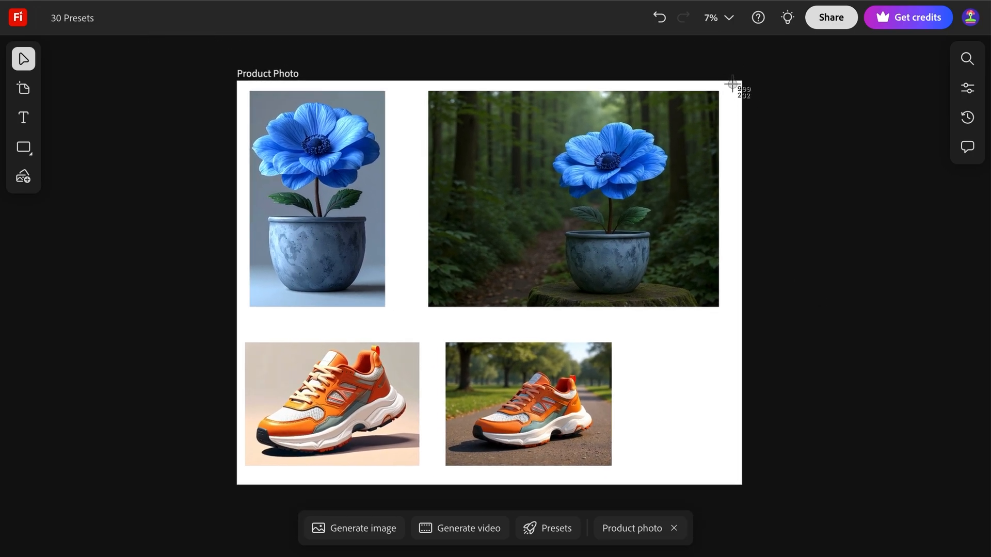
pyautogui.scroll(5, 653, 436)
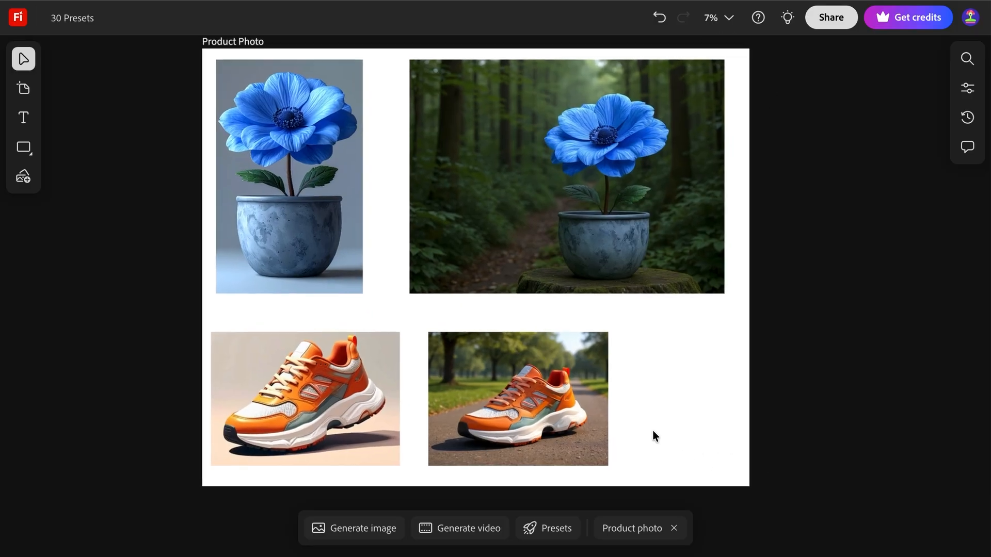
pyautogui.scroll(2, 653, 435)
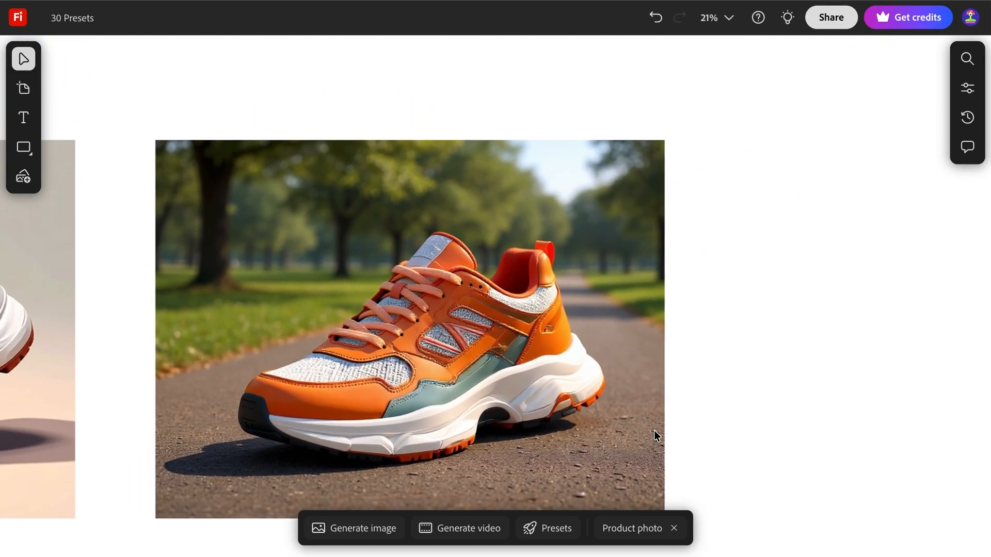
pyautogui.scroll(5, 654, 430)
pyautogui.scroll(6, 653, 438)
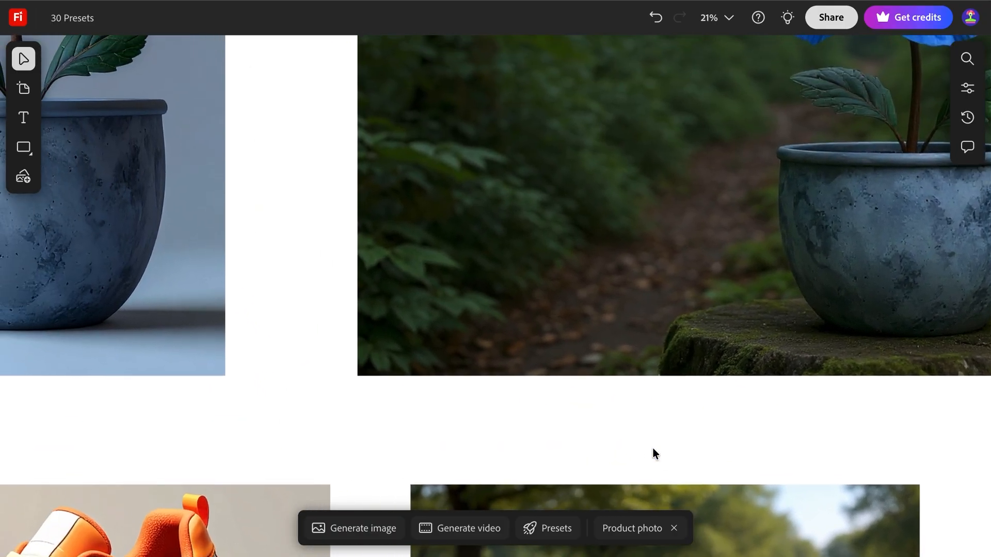
pyautogui.hscroll(5, 652, 447)
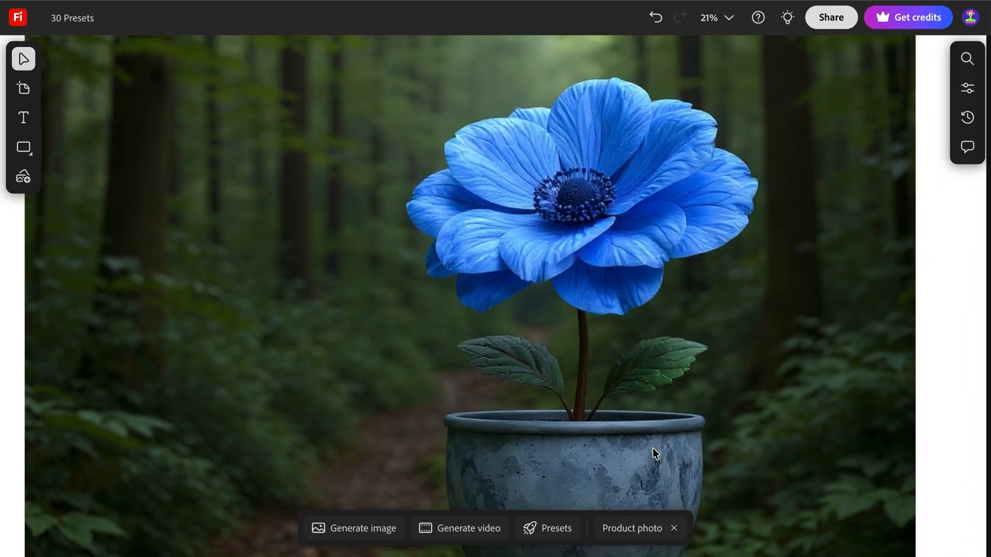
pyautogui.scroll(-5, 654, 452)
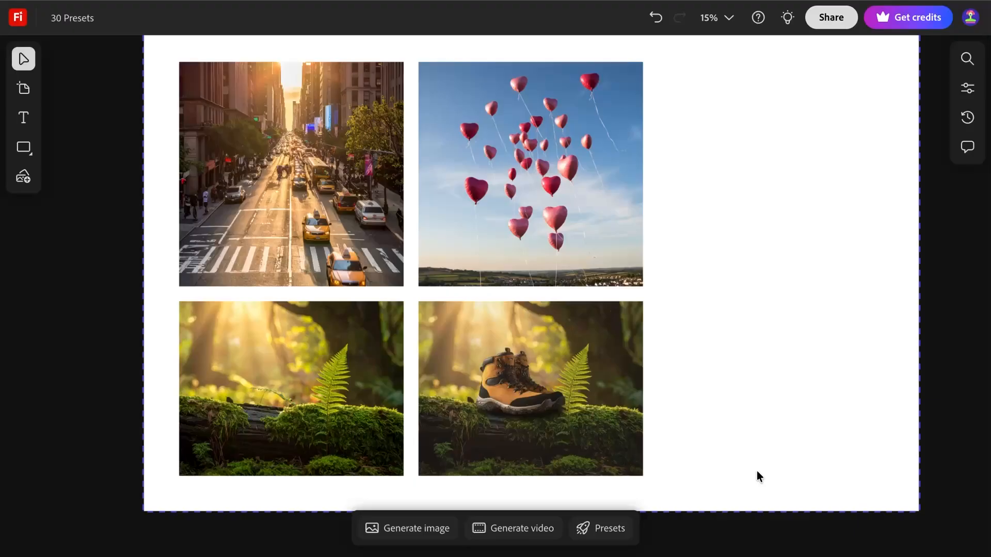
# - Choose the Add to scene image preset
pyautogui.click(529, 530)
pyautogui.click(742, 391)
pyautogui.click(612, 521)
pyautogui.scroll(-10, 559, 423)
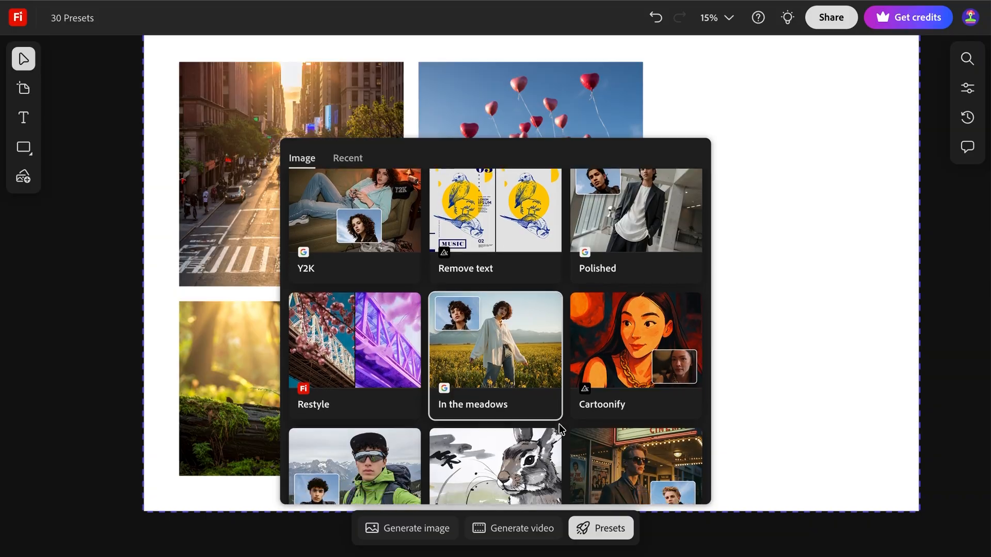
pyautogui.scroll(-7, 557, 433)
pyautogui.click(515, 426)
# - Set the sunset taxi street photo as the scene and the heart balloons photo as the product, and deselect the generated image
pyautogui.click(423, 477)
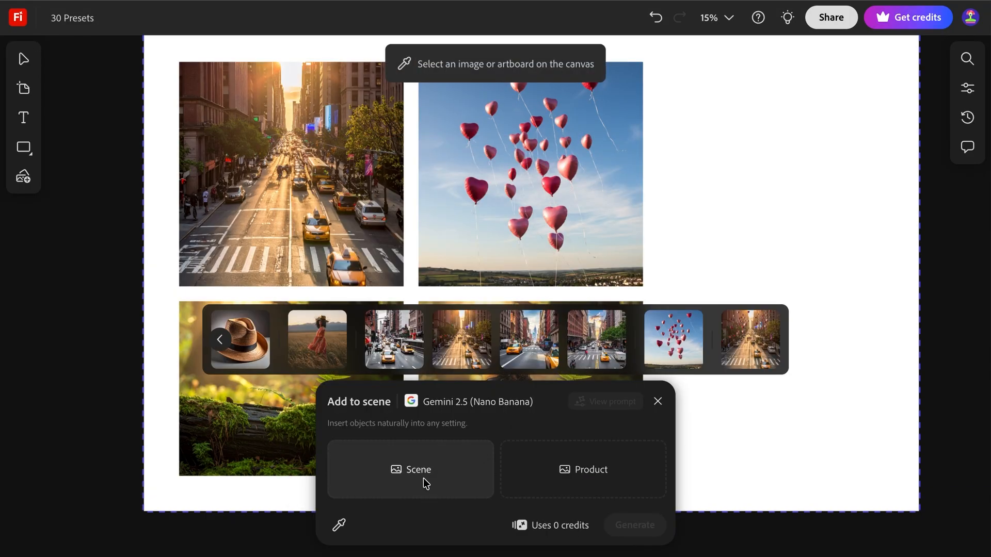
pyautogui.click(341, 204)
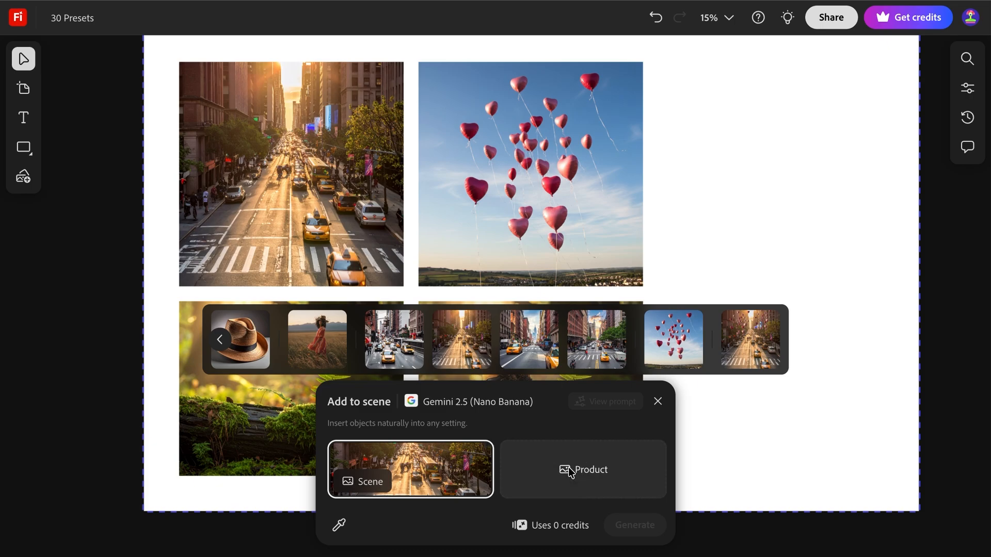
pyautogui.click(547, 189)
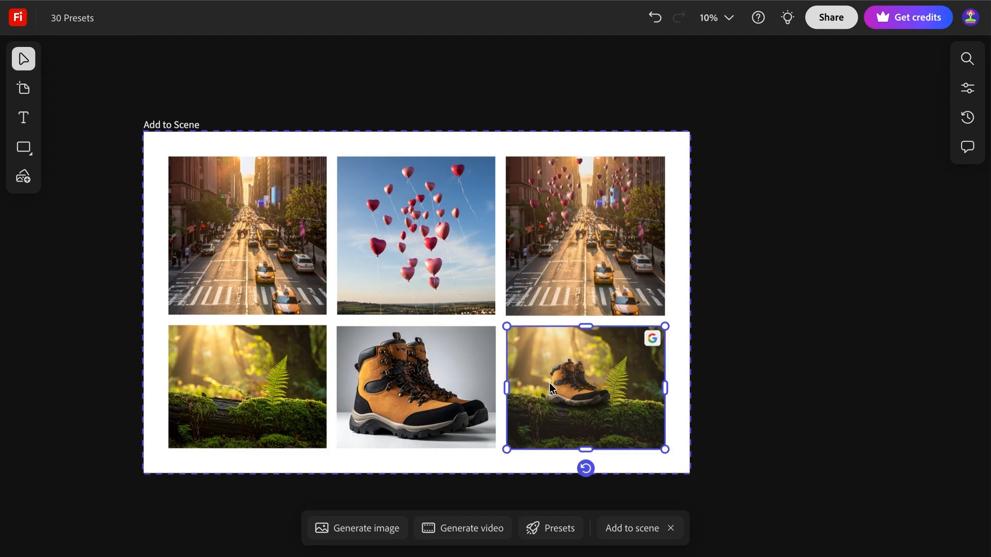
pyautogui.click(736, 361)
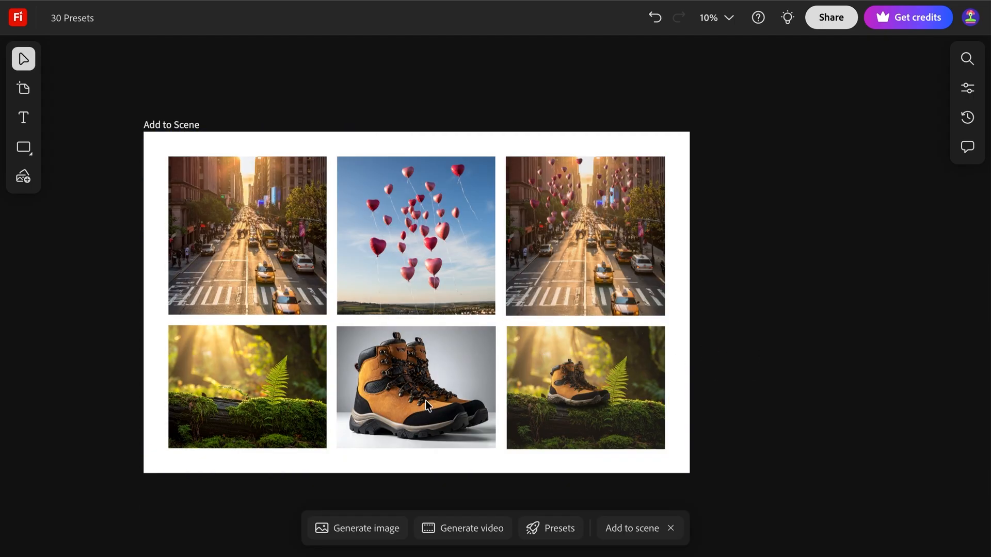
# - Examine the Add to scene images of the boots on the mossy log and the heart balloons over the street
pyautogui.scroll(4, 425, 400)
pyautogui.scroll(6, 426, 400)
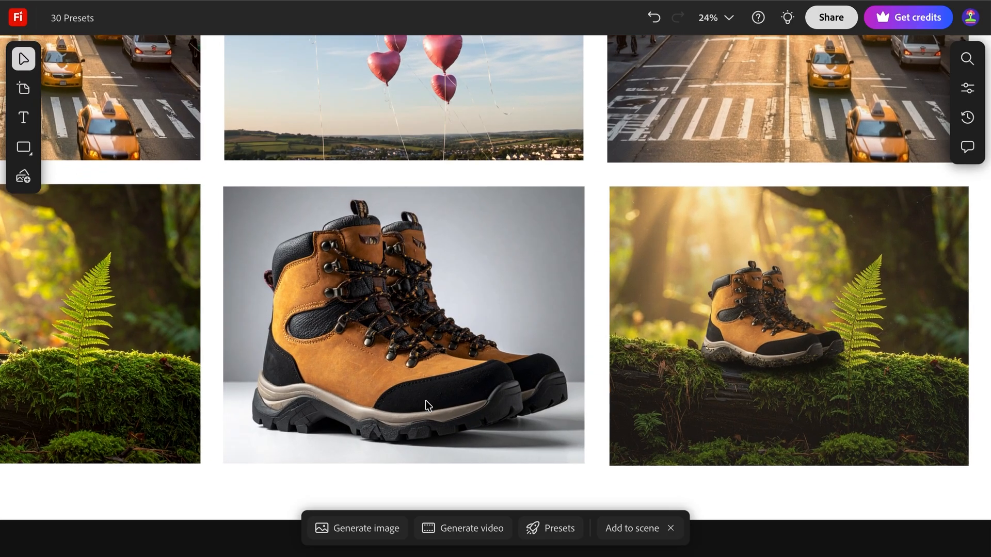
pyautogui.hscroll(4, 425, 401)
pyautogui.scroll(-1, 425, 401)
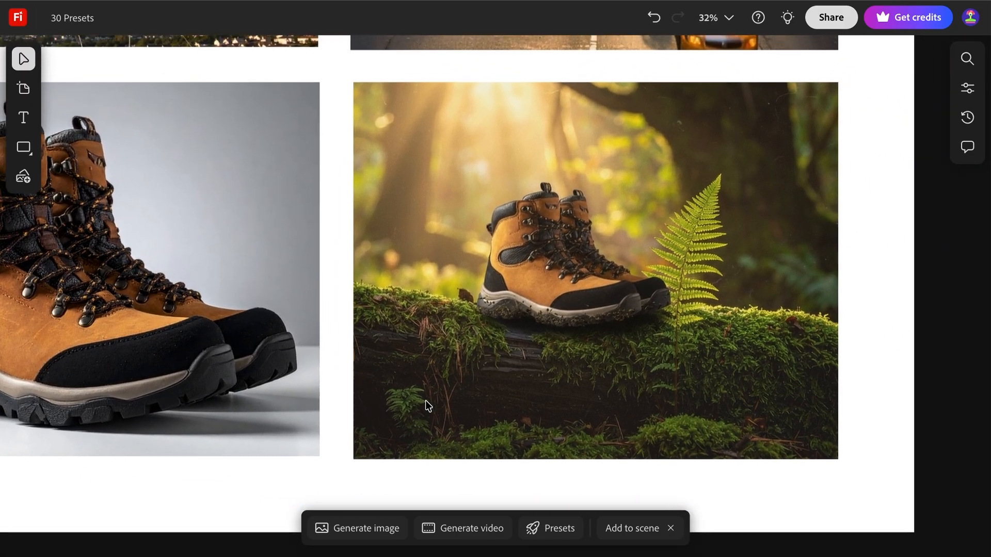
pyautogui.scroll(1, 426, 400)
pyautogui.scroll(5, 425, 400)
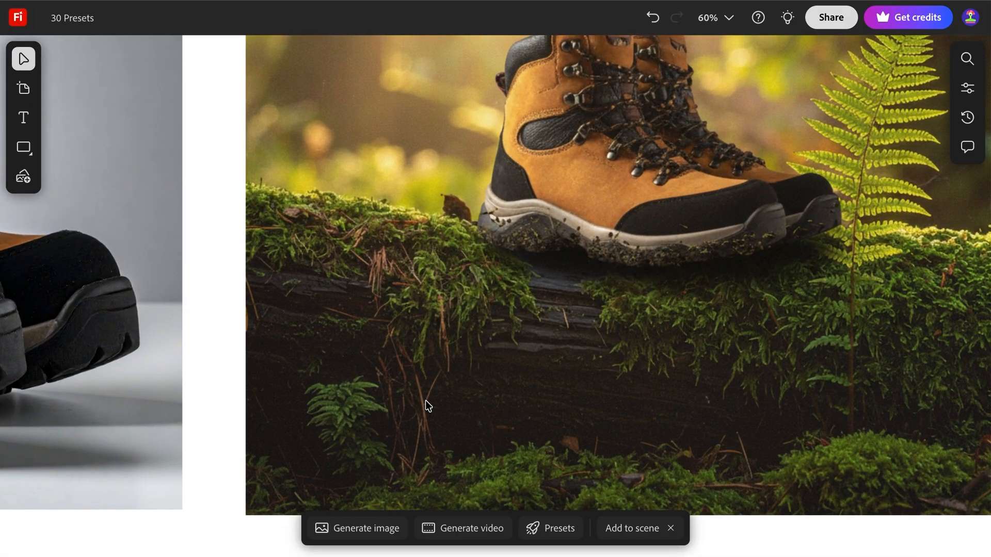
pyautogui.scroll(10, 426, 401)
pyautogui.hscroll(3, 425, 401)
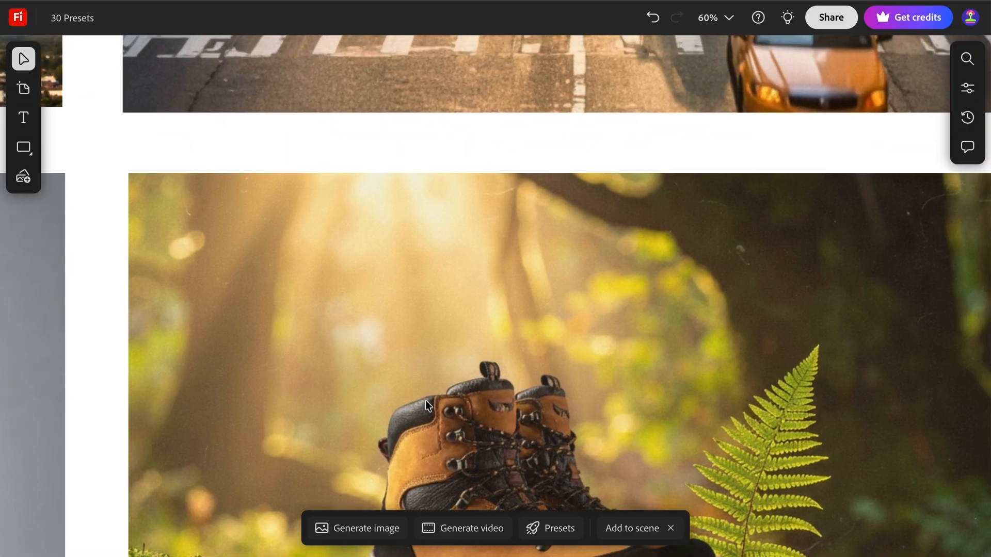
pyautogui.scroll(10, 425, 400)
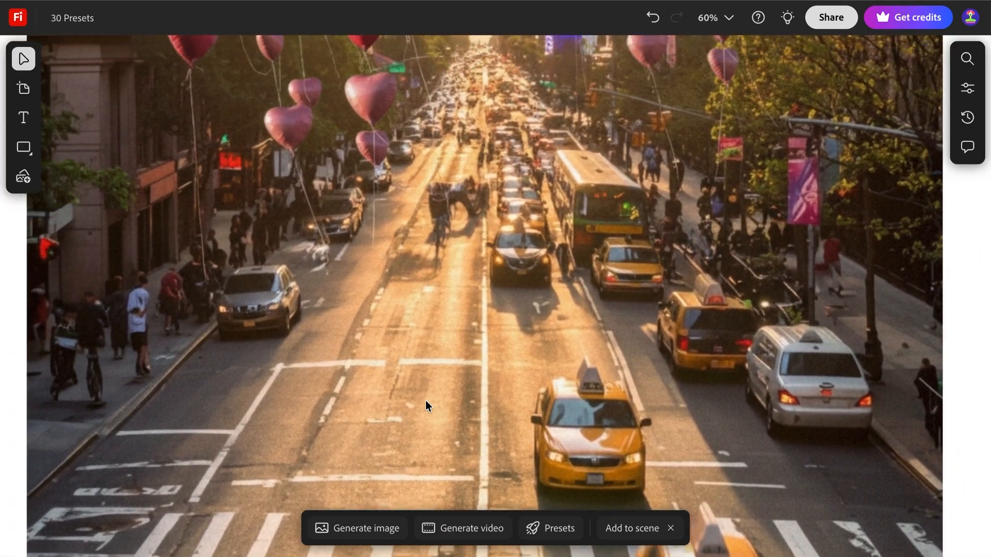
pyautogui.scroll(3, 425, 400)
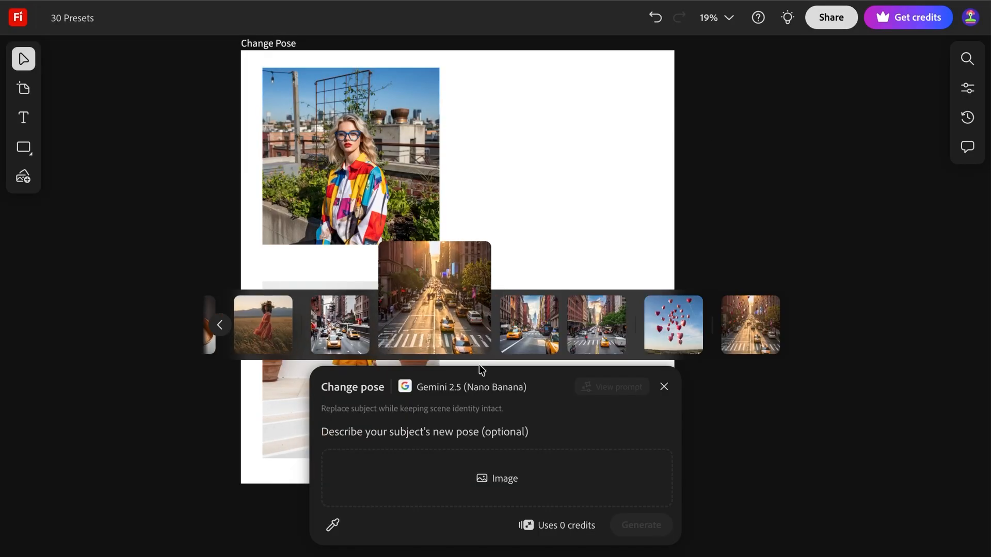
# - Set the rooftop photo of the woman in the colourful shirt as the Change pose image and generate the new pose
pyautogui.click(457, 476)
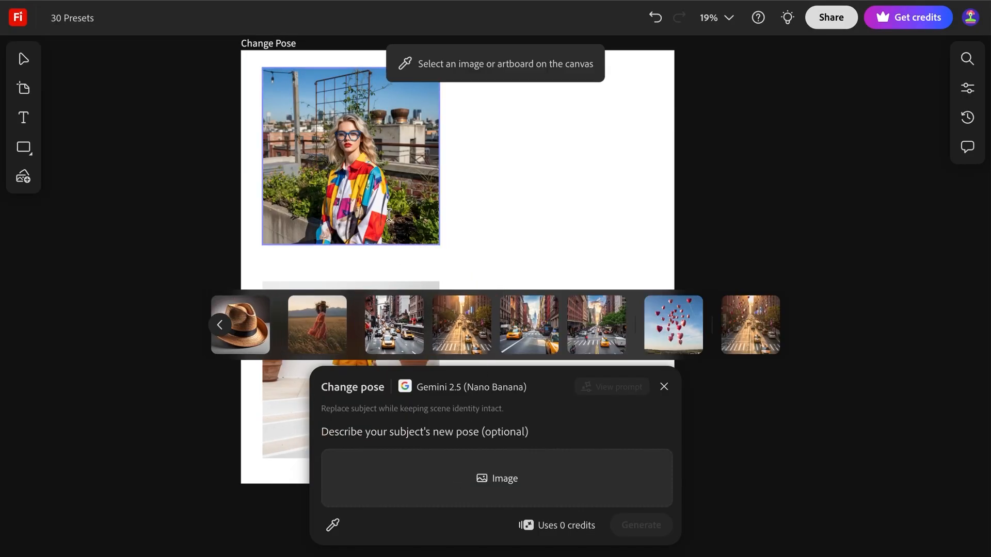
pyautogui.click(385, 184)
pyautogui.click(640, 521)
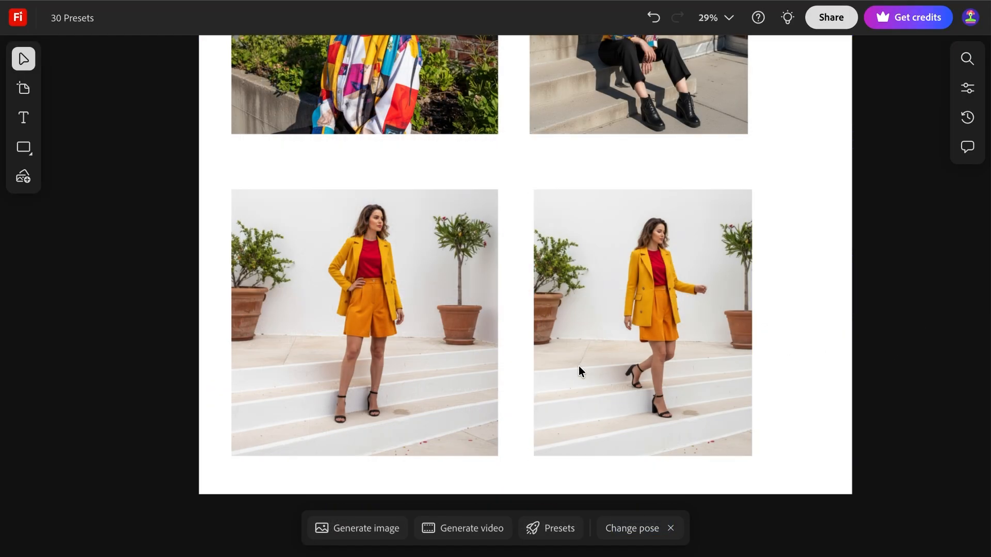
# - Examine the Change pose images of both women and compare them with the original photos
pyautogui.scroll(5, 578, 367)
pyautogui.scroll(6, 578, 366)
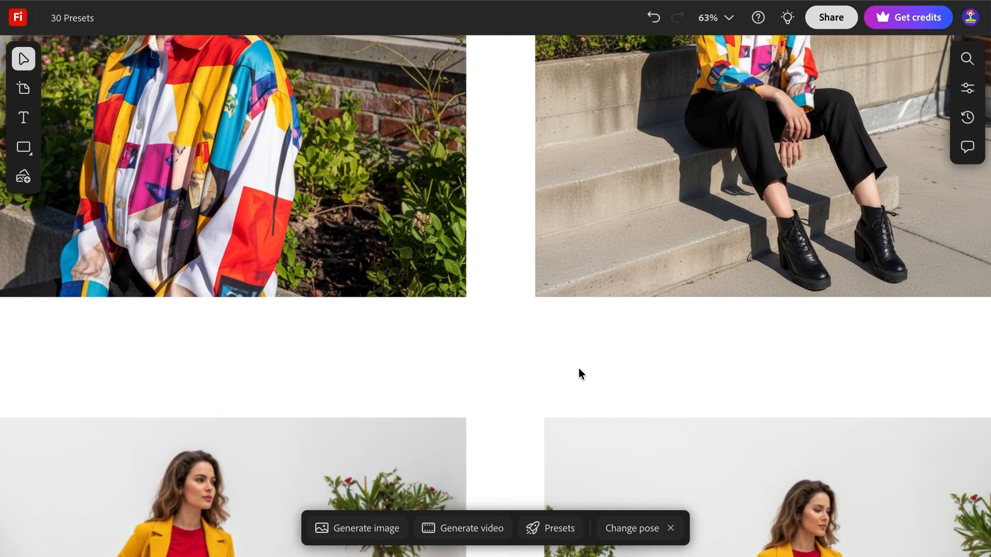
pyautogui.scroll(5, 578, 367)
pyautogui.hscroll(3, 578, 367)
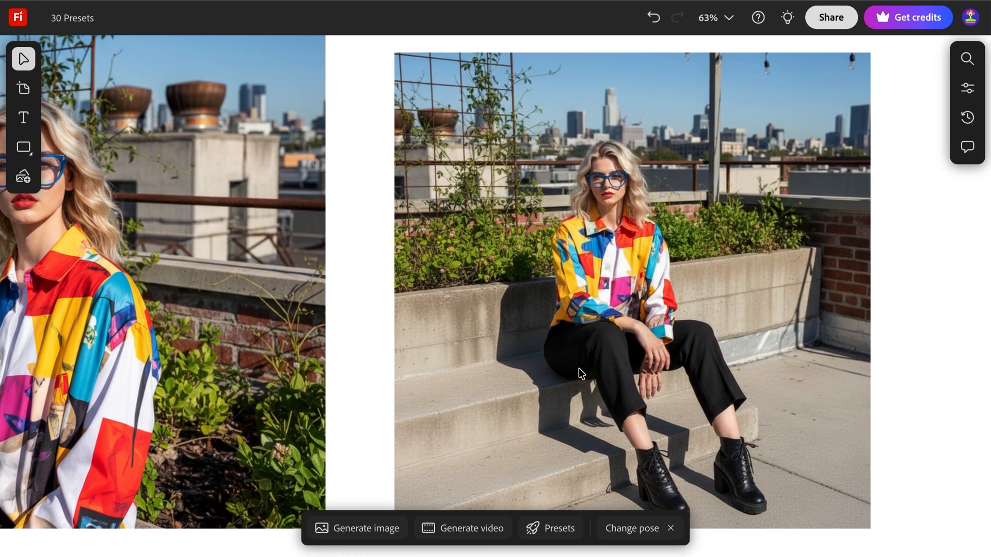
pyautogui.scroll(-3, 577, 368)
pyautogui.hscroll(1, 578, 368)
pyautogui.scroll(-5, 577, 368)
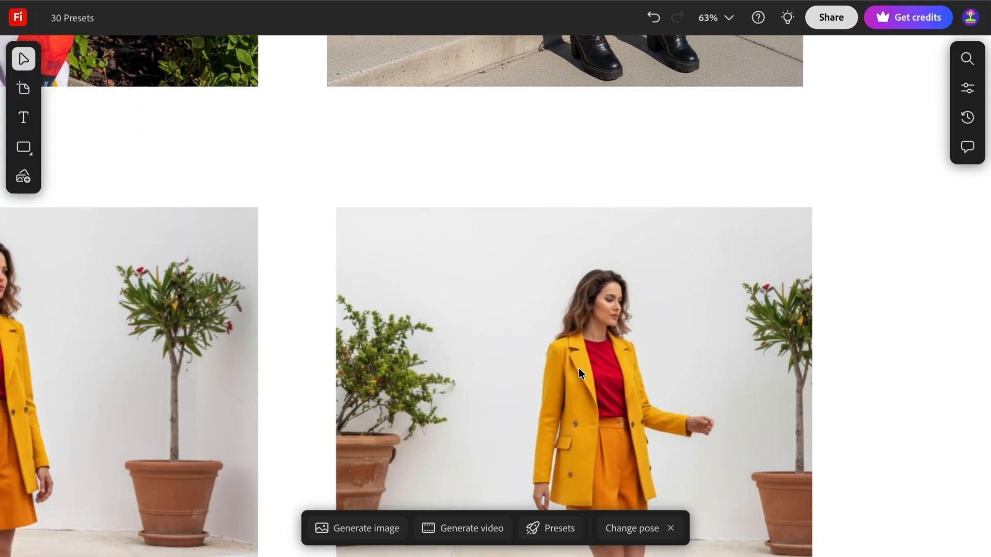
pyautogui.hscroll(-3, 578, 367)
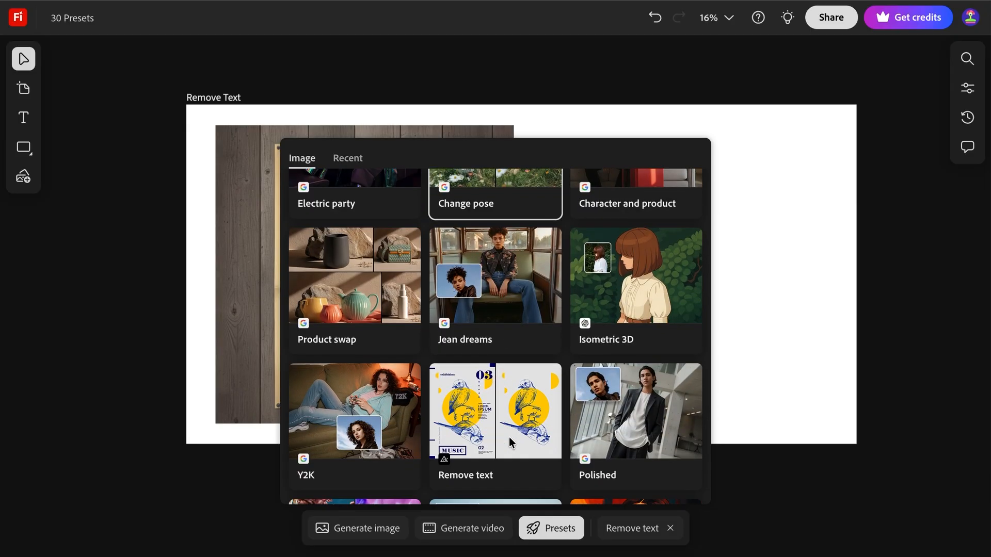
# - Apply the Remove text preset to the Celestial Odyssey whale poster and place the generated image beside the original on the artboard
pyautogui.scroll(-3, 509, 438)
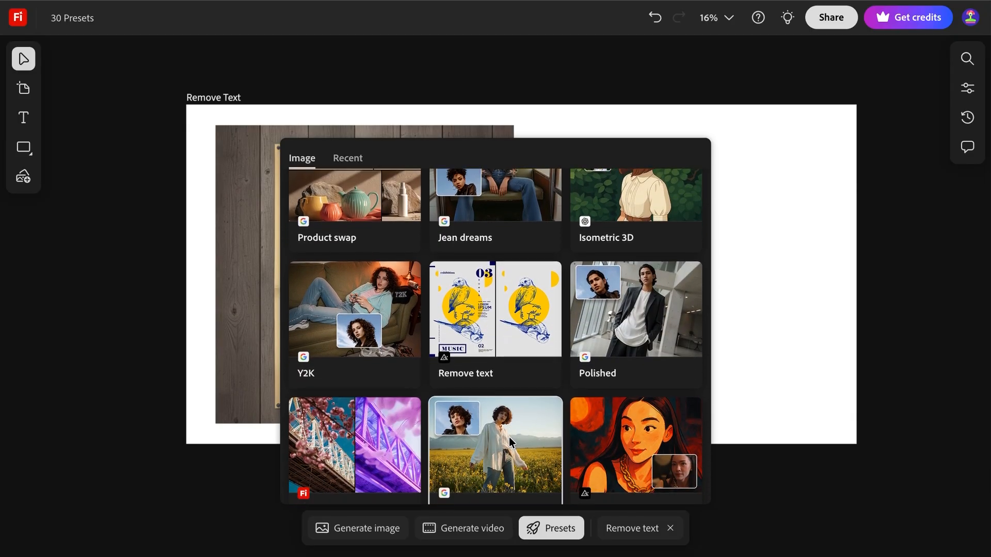
pyautogui.click(493, 355)
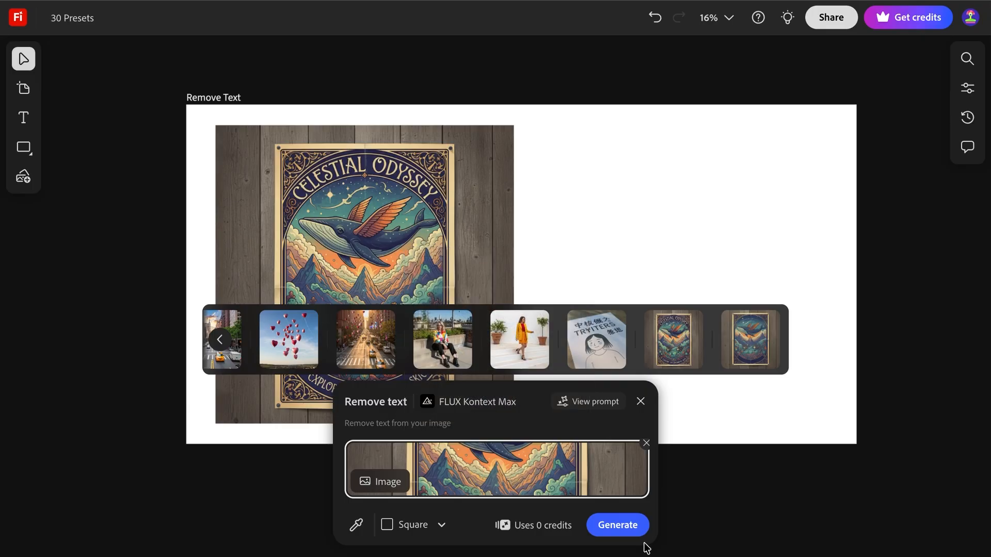
pyautogui.click(727, 425)
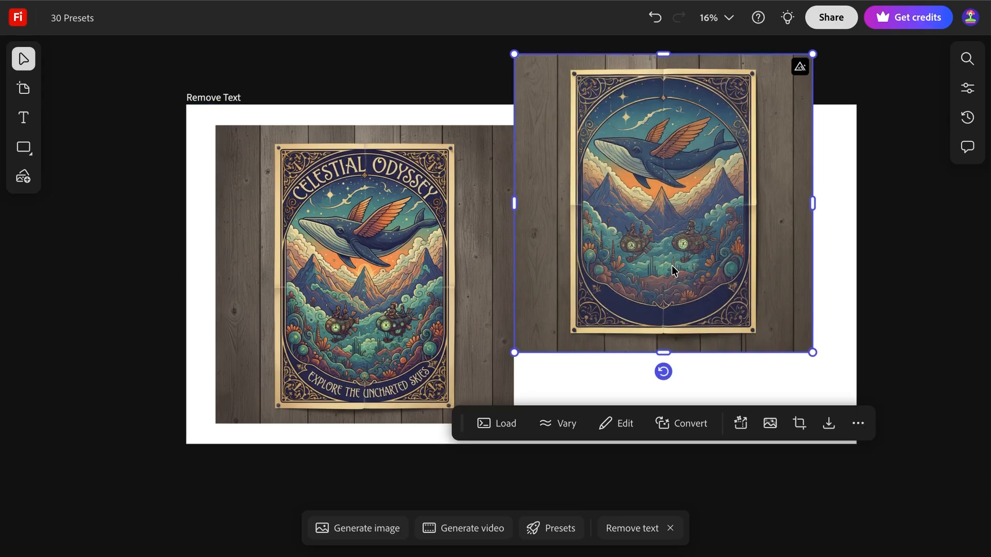
pyautogui.moveTo(673, 262); pyautogui.dragTo(691, 320)
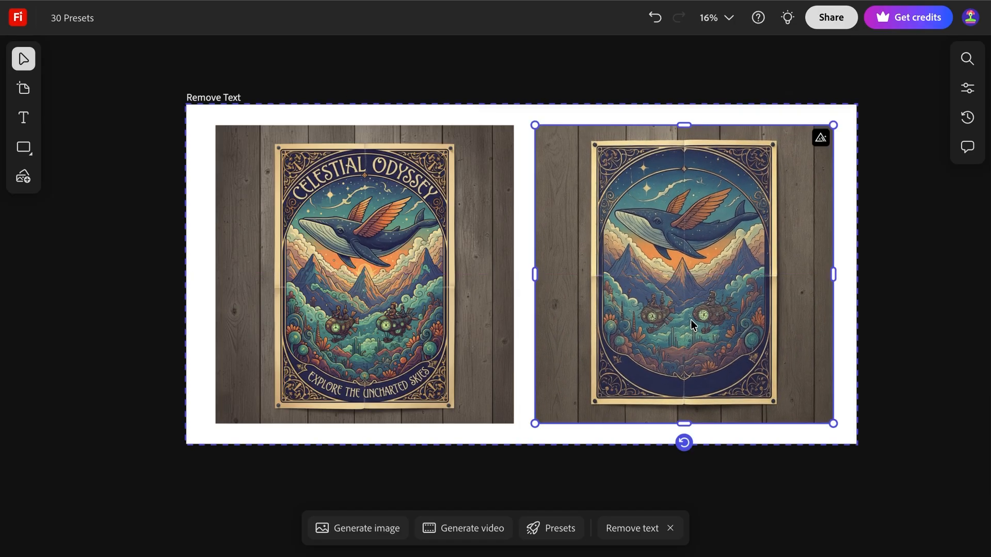
# - Examine the Remove text poster and compare its title and banner areas with the original poster
pyautogui.scroll(5, 691, 320)
pyautogui.scroll(2, 690, 320)
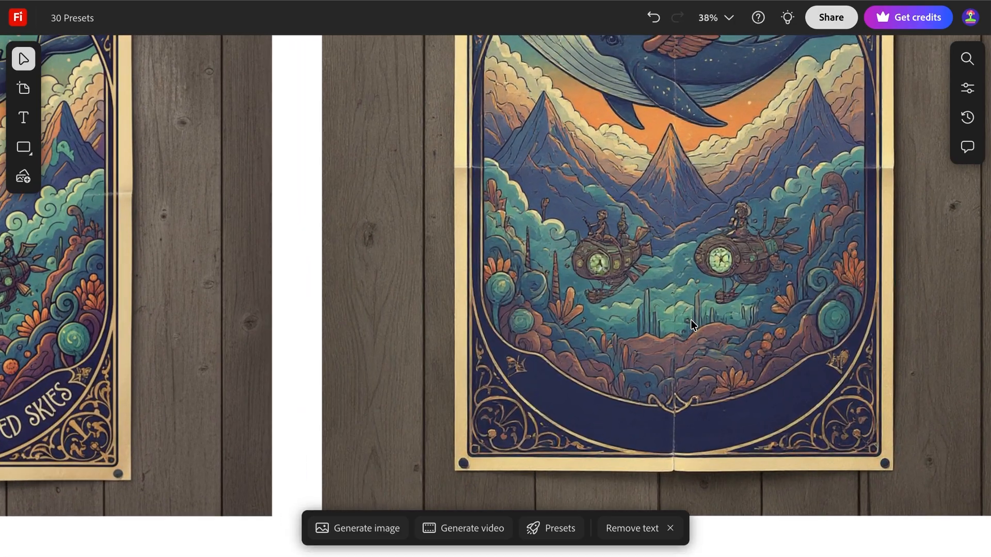
pyautogui.scroll(2, 691, 320)
pyautogui.hscroll(-10, 690, 320)
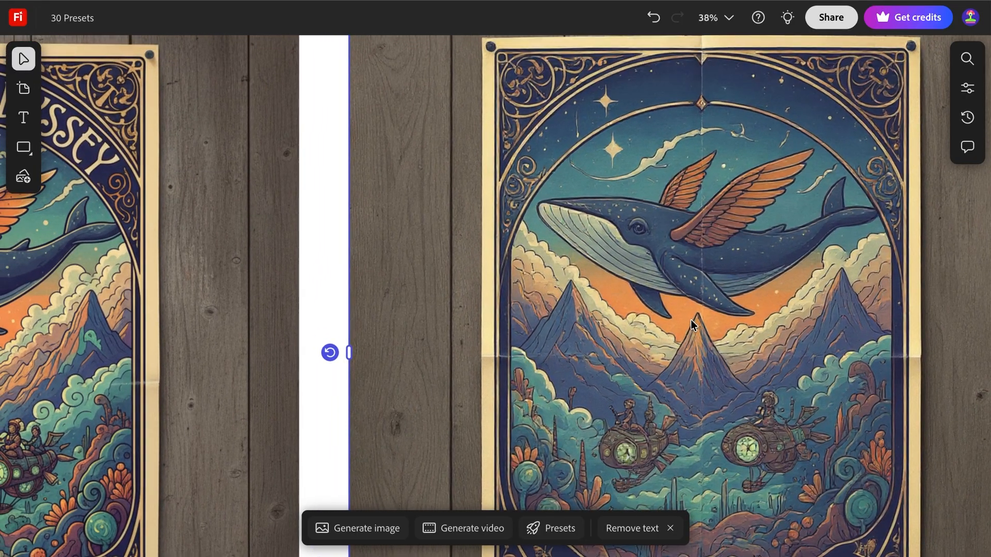
pyautogui.hscroll(7, 693, 322)
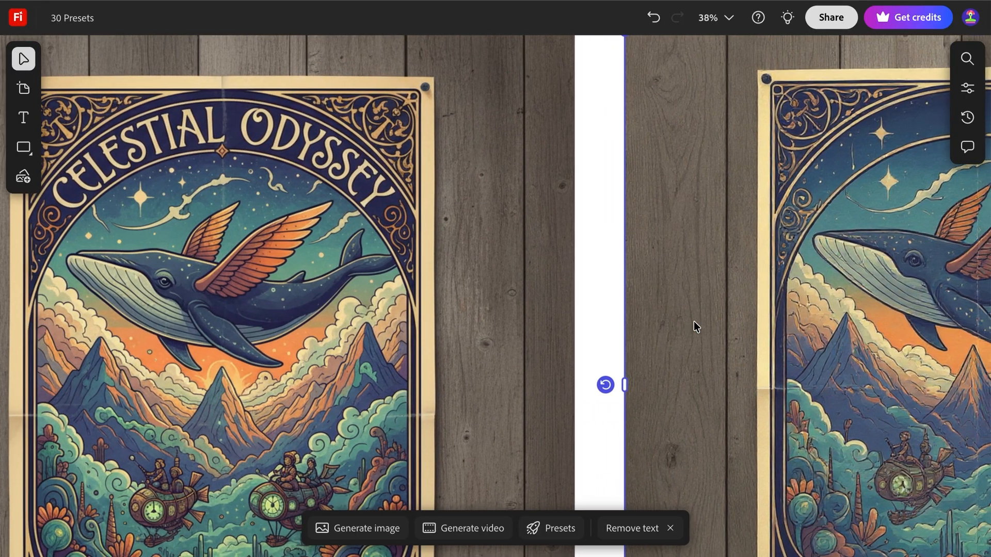
pyautogui.scroll(-6, 694, 324)
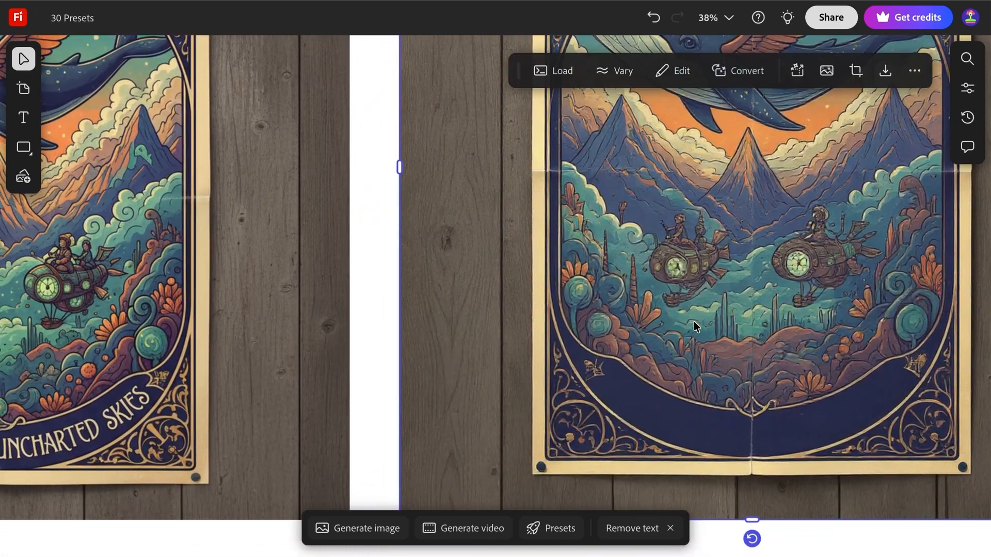
pyautogui.hscroll(-8, 693, 322)
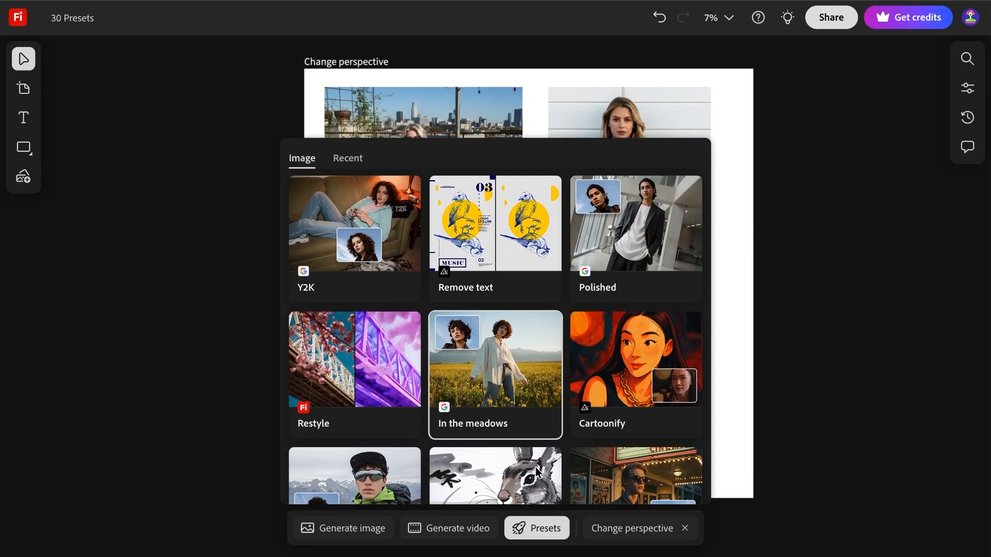
# - Choose the Change perspective preset and set the rooftop photo of the woman in the colourful shirt as its image
pyautogui.scroll(-4, 536, 470)
pyautogui.scroll(-3, 537, 471)
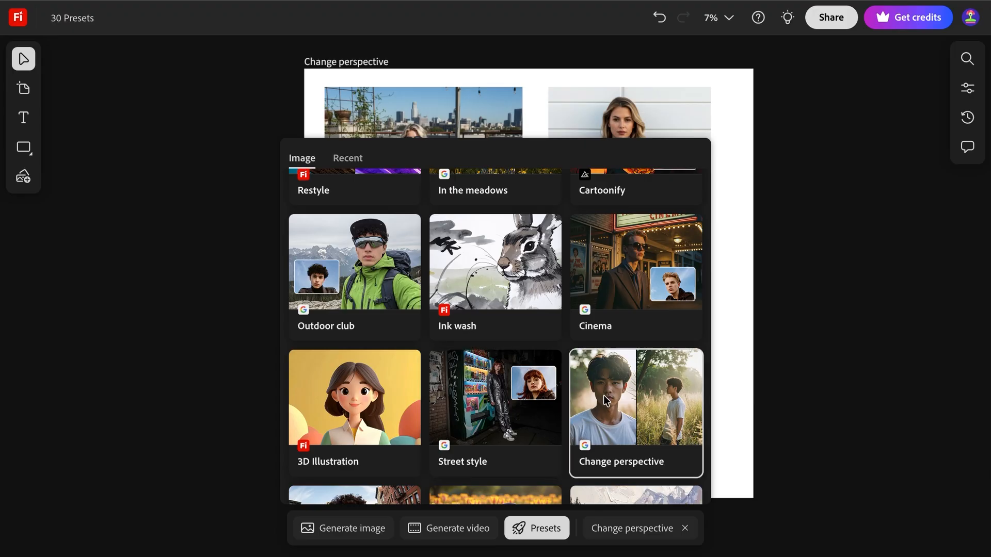
pyautogui.click(607, 401)
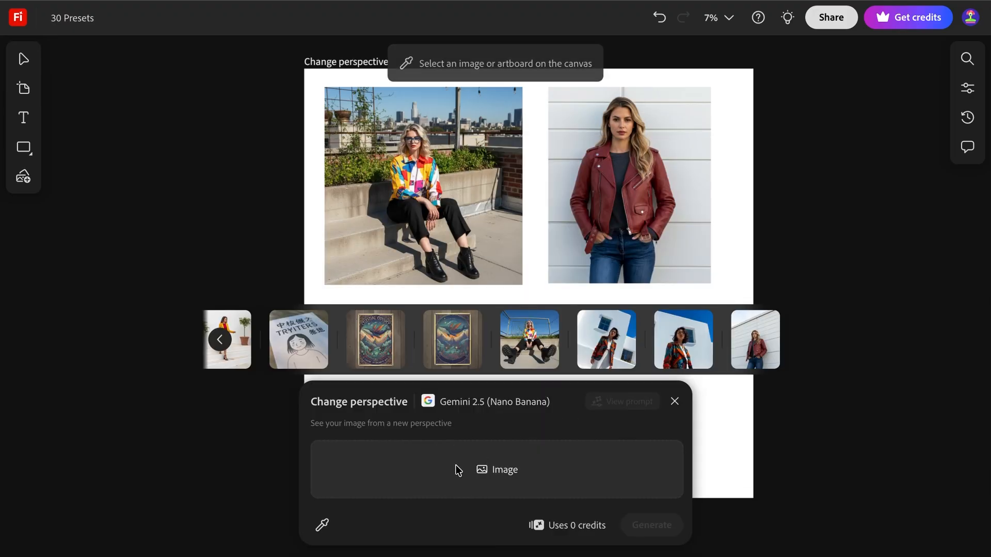
pyautogui.click(452, 162)
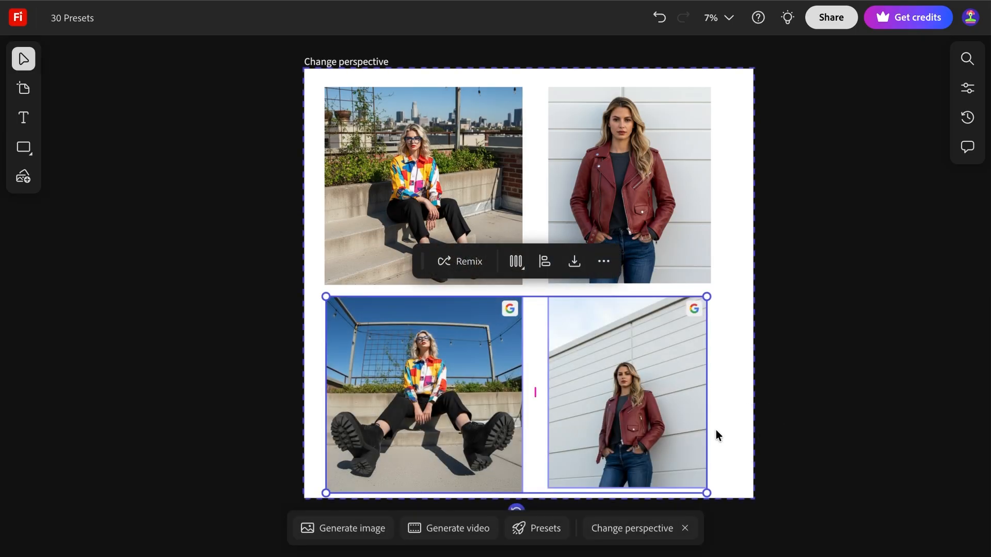
# - Examine the Change perspective images of the woman in the red jacket and the woman on the rooftop steps against their originals
pyautogui.scroll(10, 716, 430)
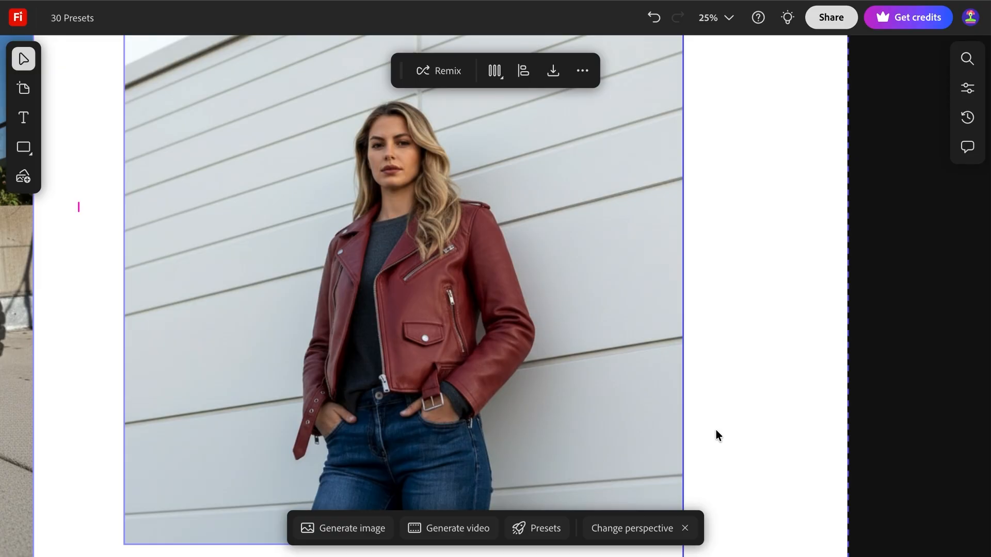
pyautogui.scroll(-7, 716, 431)
pyautogui.scroll(9, 716, 430)
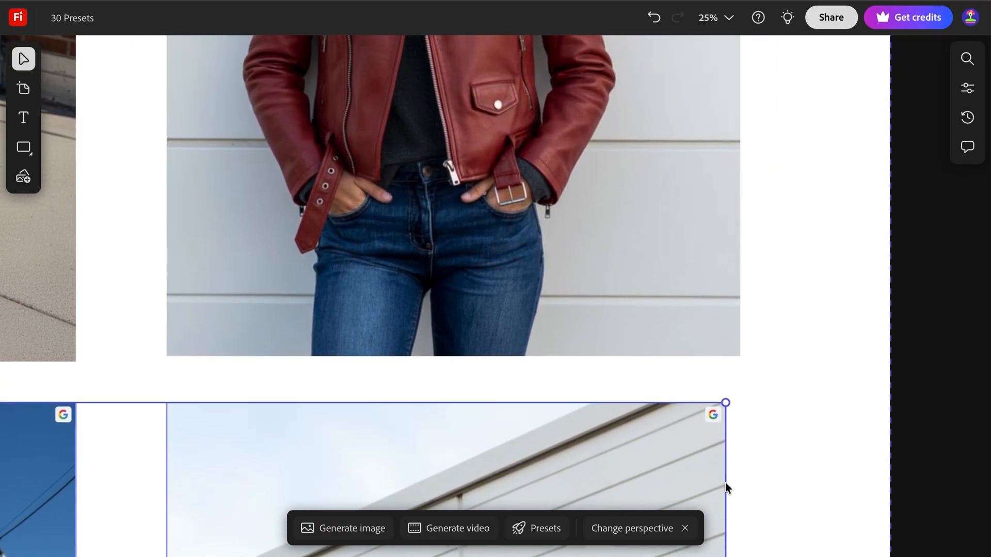
pyautogui.hscroll(-10, 727, 491)
pyautogui.scroll(-4, 732, 481)
pyautogui.scroll(-11, 733, 480)
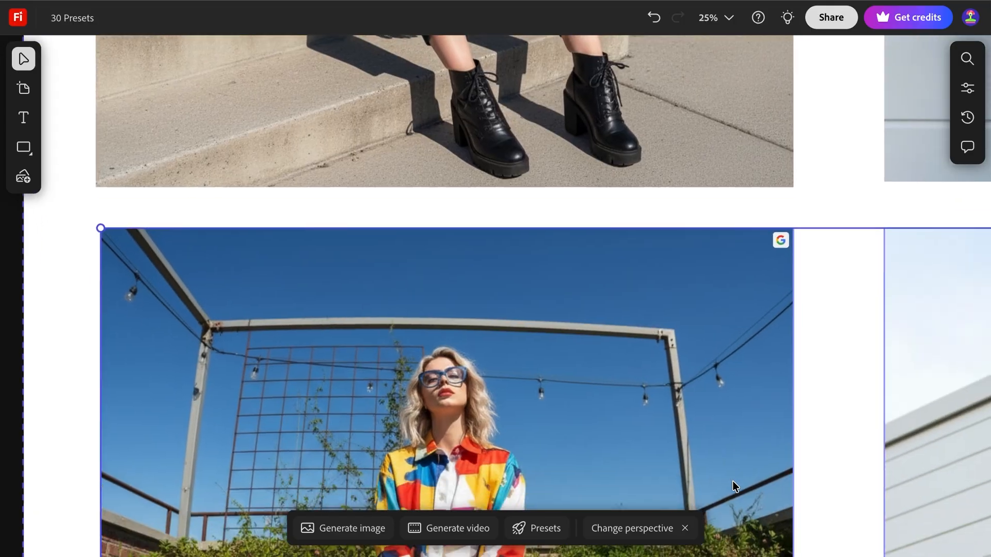
pyautogui.scroll(-1, 732, 481)
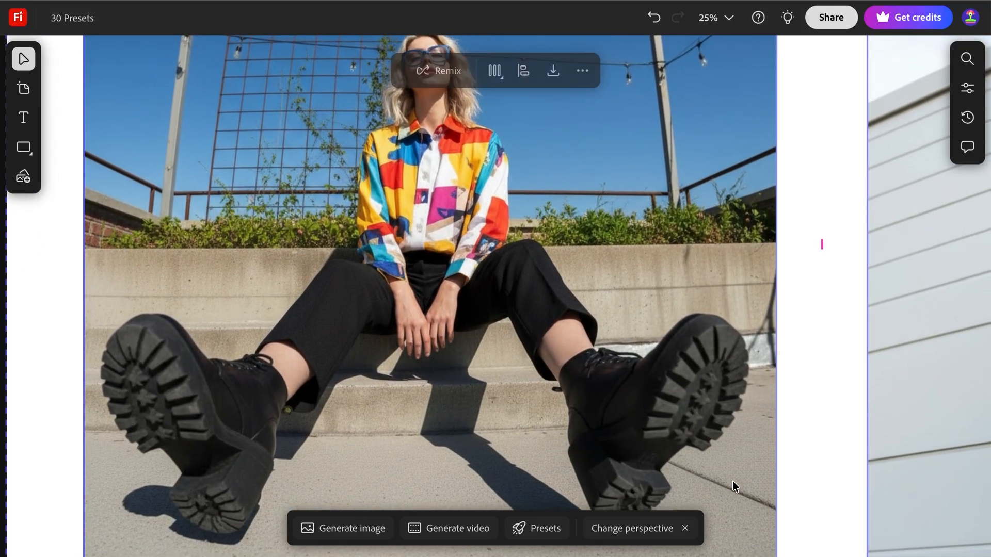
pyautogui.hscroll(4, 732, 481)
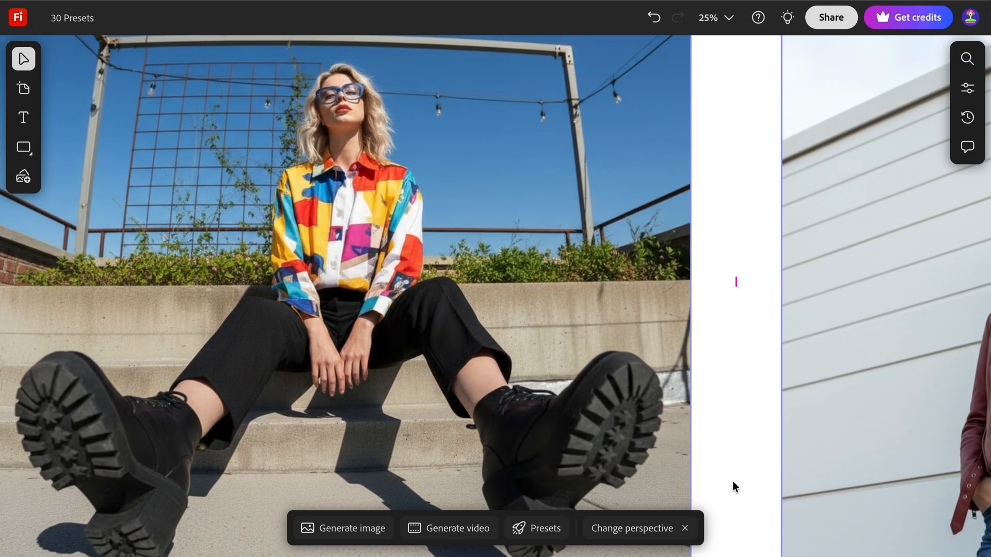
pyautogui.hscroll(10, 732, 481)
pyautogui.scroll(-2, 732, 481)
pyautogui.hscroll(1, 732, 481)
pyautogui.scroll(-1, 733, 481)
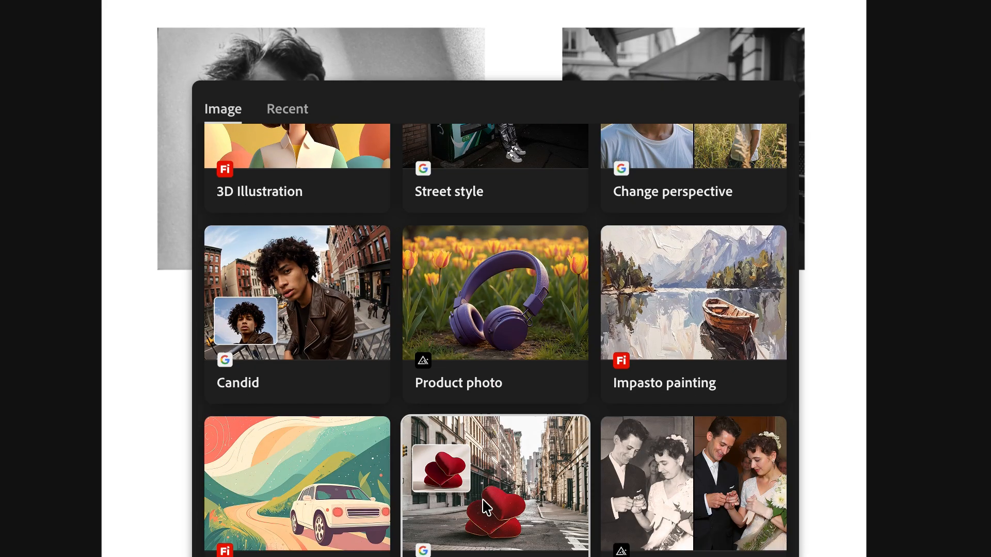
# - Choose the Colorize preset and switch the model for the natural, photo-realistic coloring prompt to Firefly Image 5 (preview)
pyautogui.scroll(-4, 485, 508)
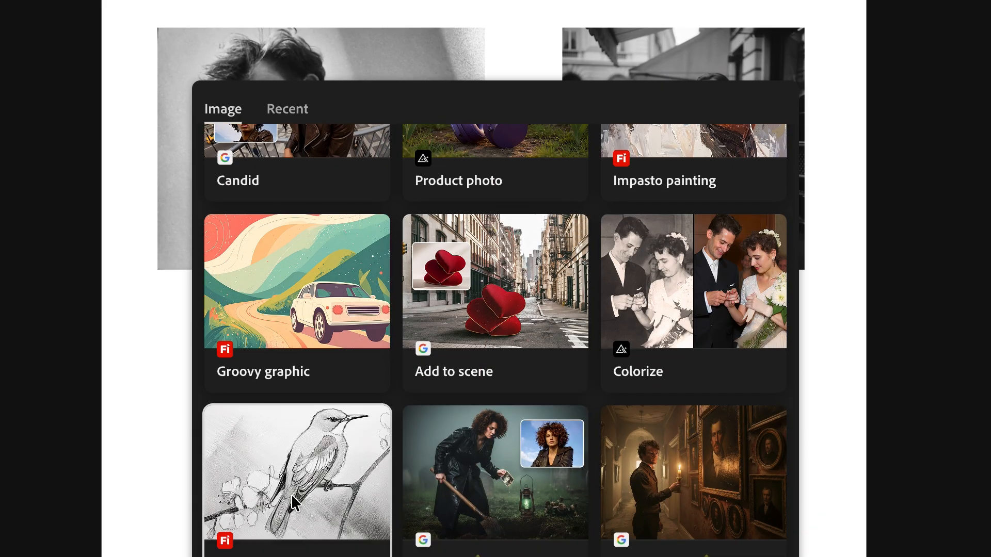
pyautogui.click(681, 288)
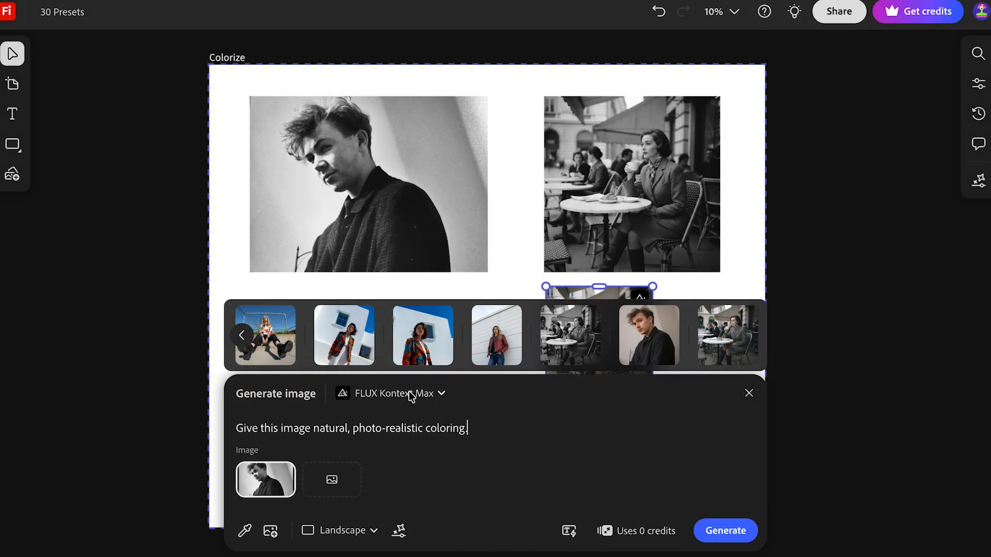
pyautogui.click(412, 395)
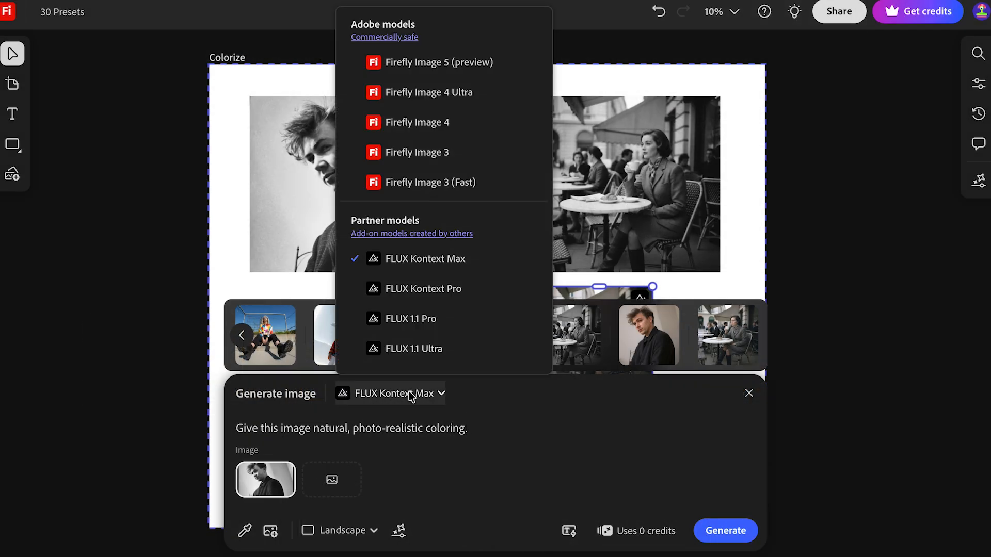
pyautogui.scroll(-1, 435, 53)
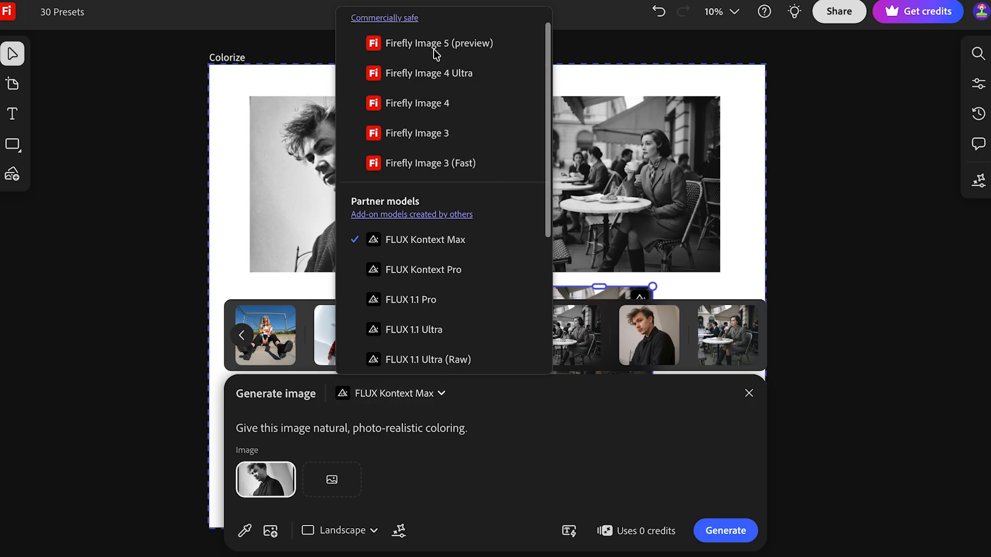
pyautogui.click(436, 43)
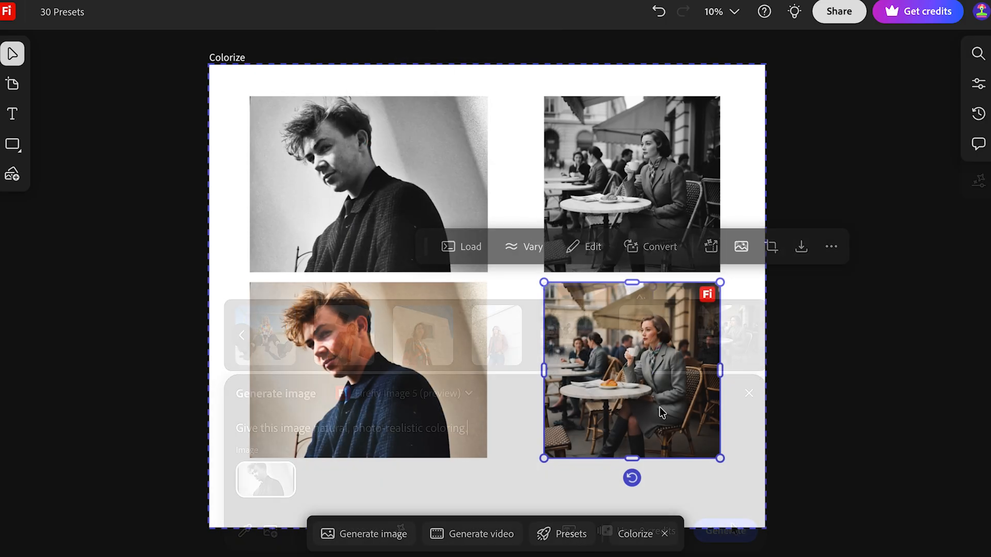
# - Examine the colorized images of the woman at the café and the young man, comparing them with the black-and-white originals
pyautogui.scroll(10, 659, 408)
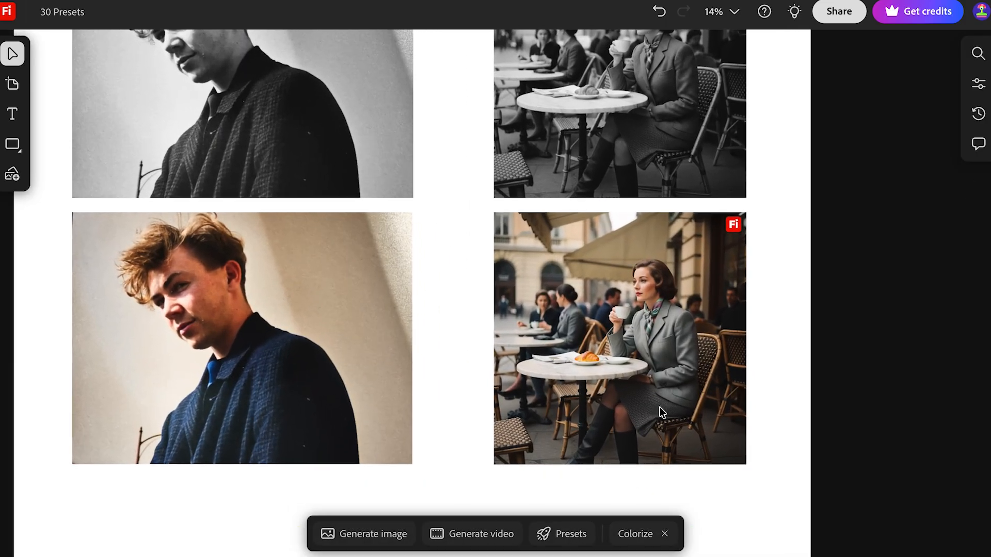
pyautogui.click(659, 408)
pyautogui.scroll(2, 659, 407)
pyautogui.hscroll(2, 659, 407)
pyautogui.scroll(1, 659, 407)
pyautogui.hscroll(1, 660, 407)
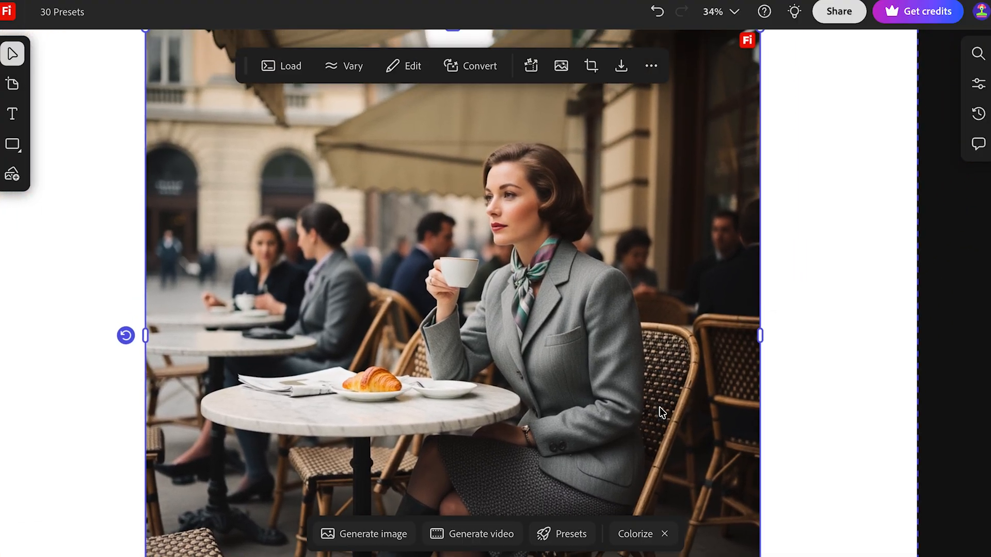
pyautogui.scroll(10, 660, 407)
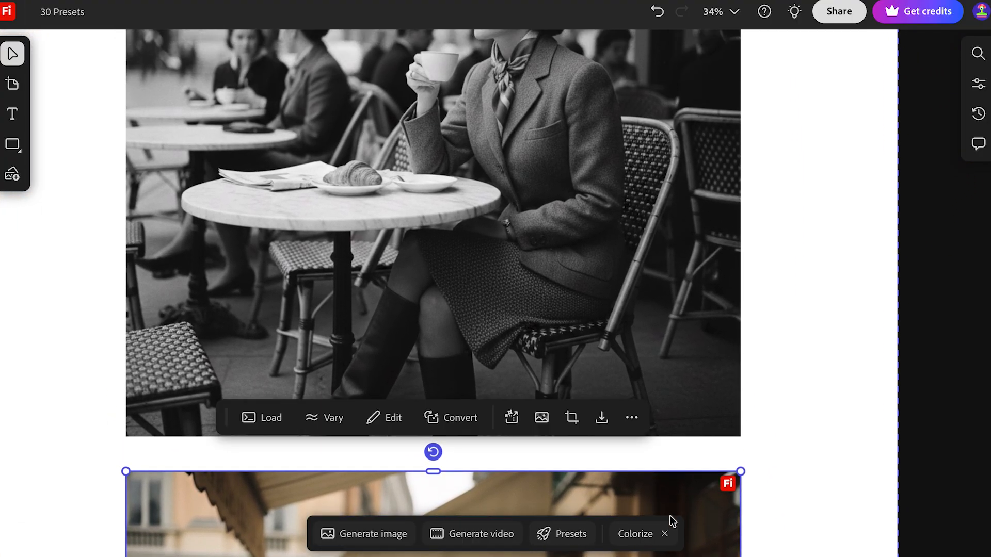
pyautogui.scroll(3, 710, 400)
pyautogui.scroll(-8, 710, 401)
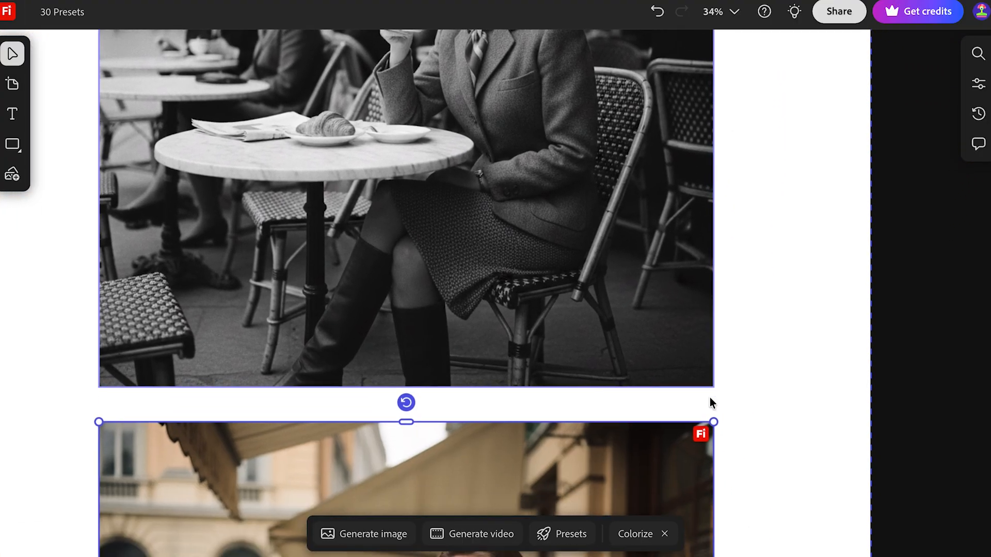
pyautogui.scroll(-5, 710, 397)
pyautogui.hscroll(-3, 710, 398)
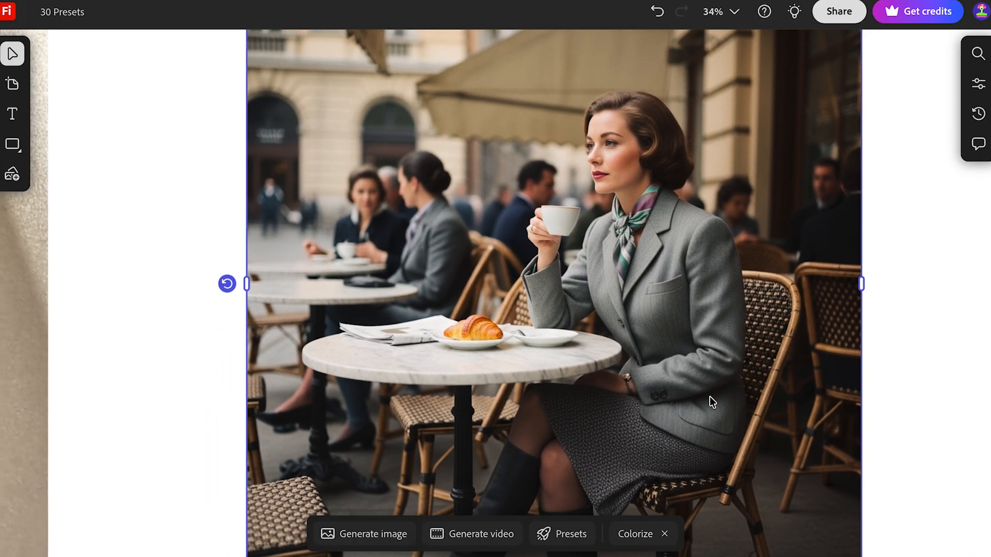
pyautogui.hscroll(-15, 710, 397)
pyautogui.scroll(12, 710, 397)
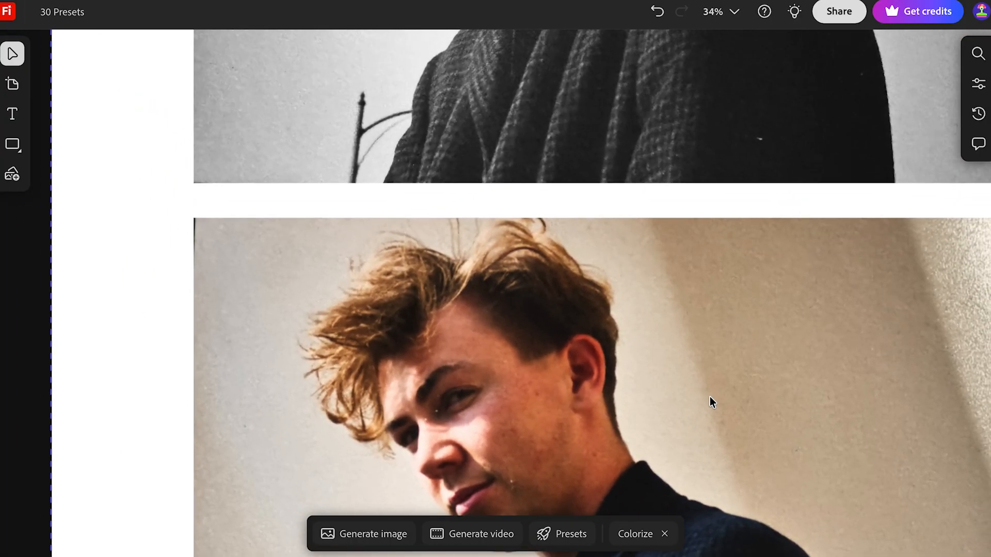
pyautogui.scroll(-10, 713, 410)
pyautogui.hscroll(2, 714, 410)
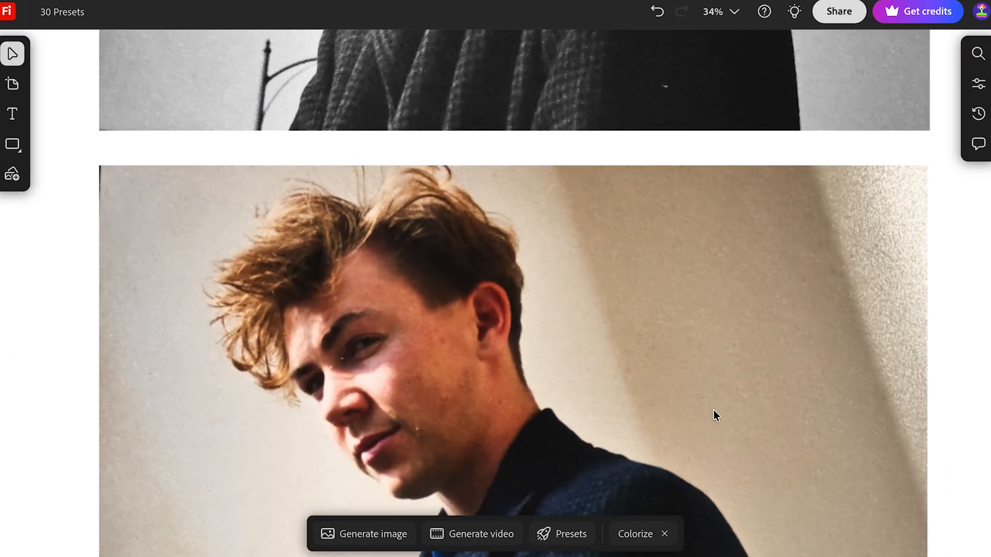
pyautogui.scroll(-3, 713, 410)
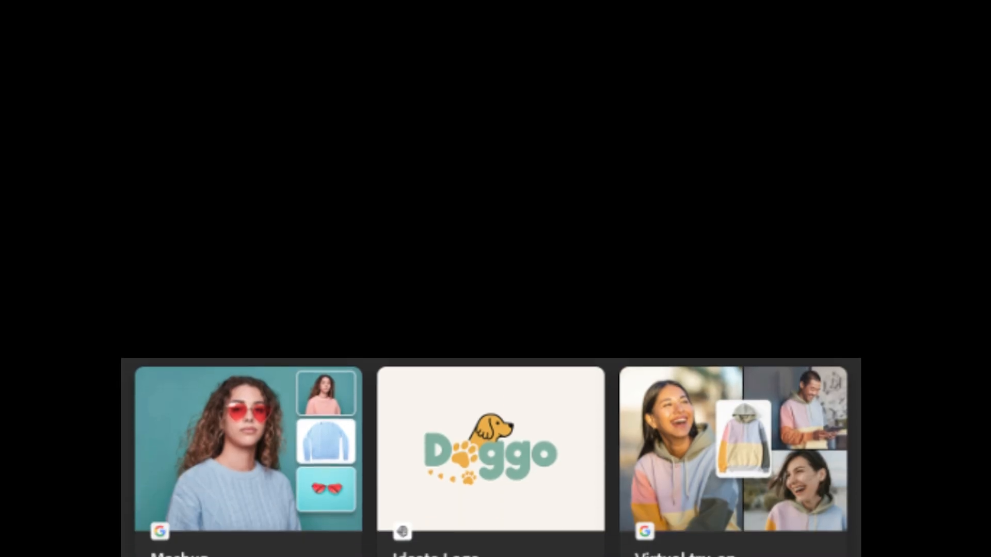